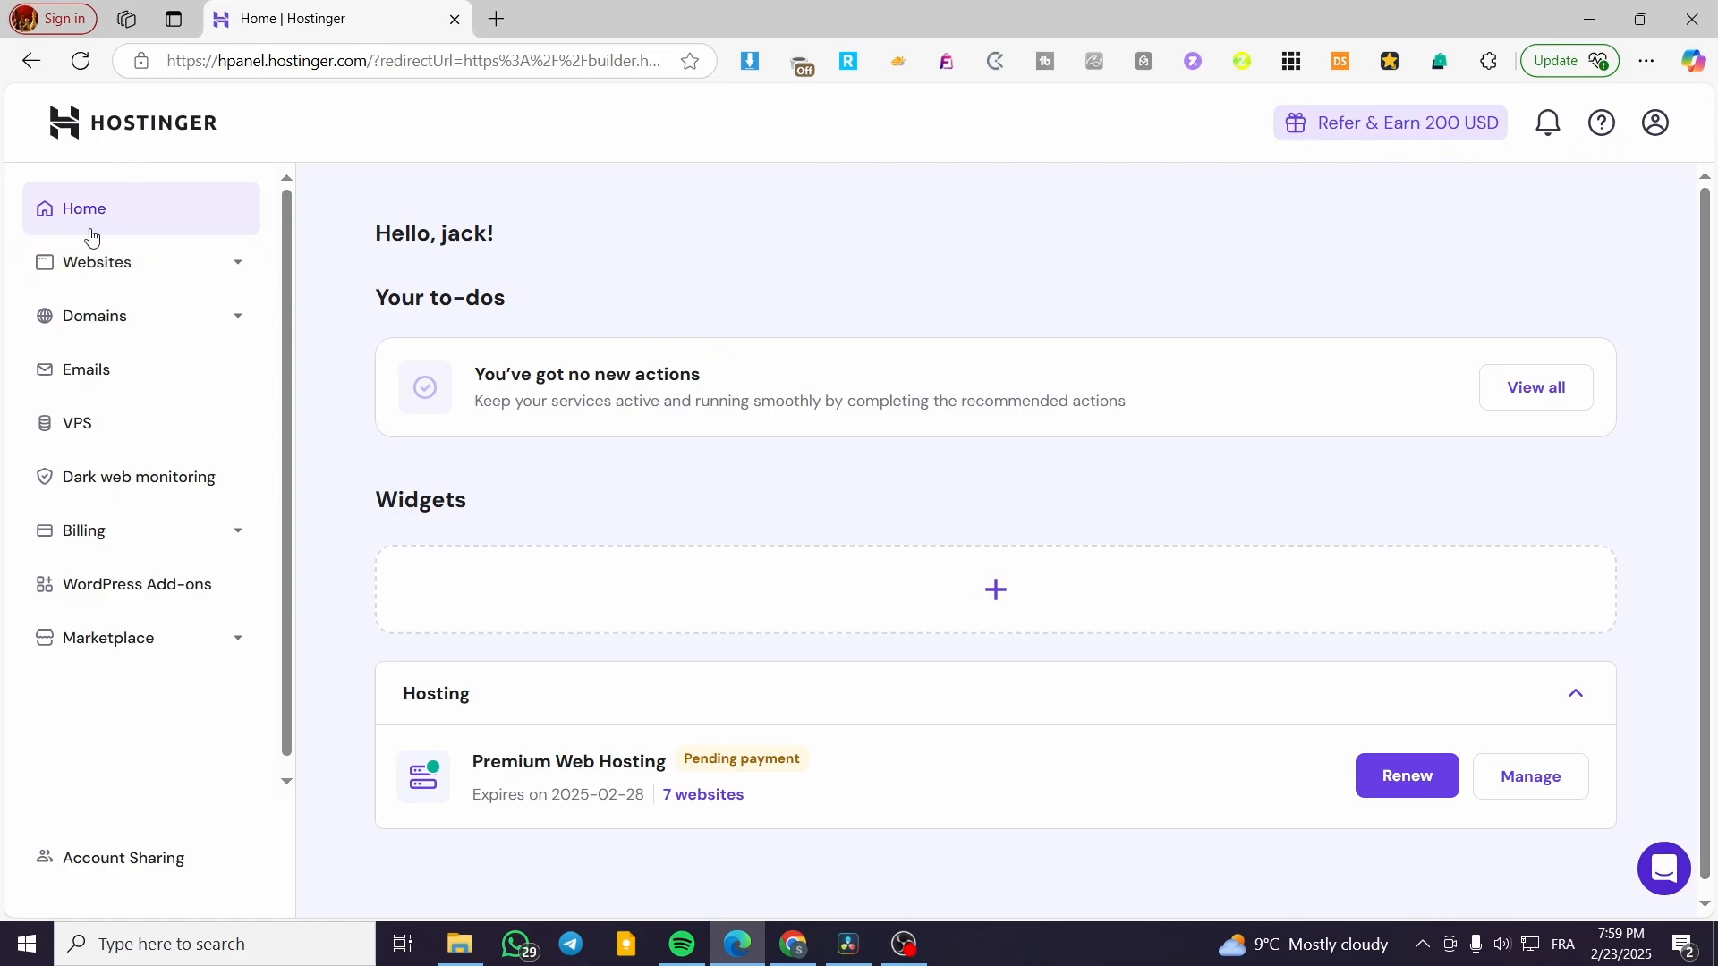
Open the store.jacksclothing.xyz website from the websites list for editing
left_click(140, 285)
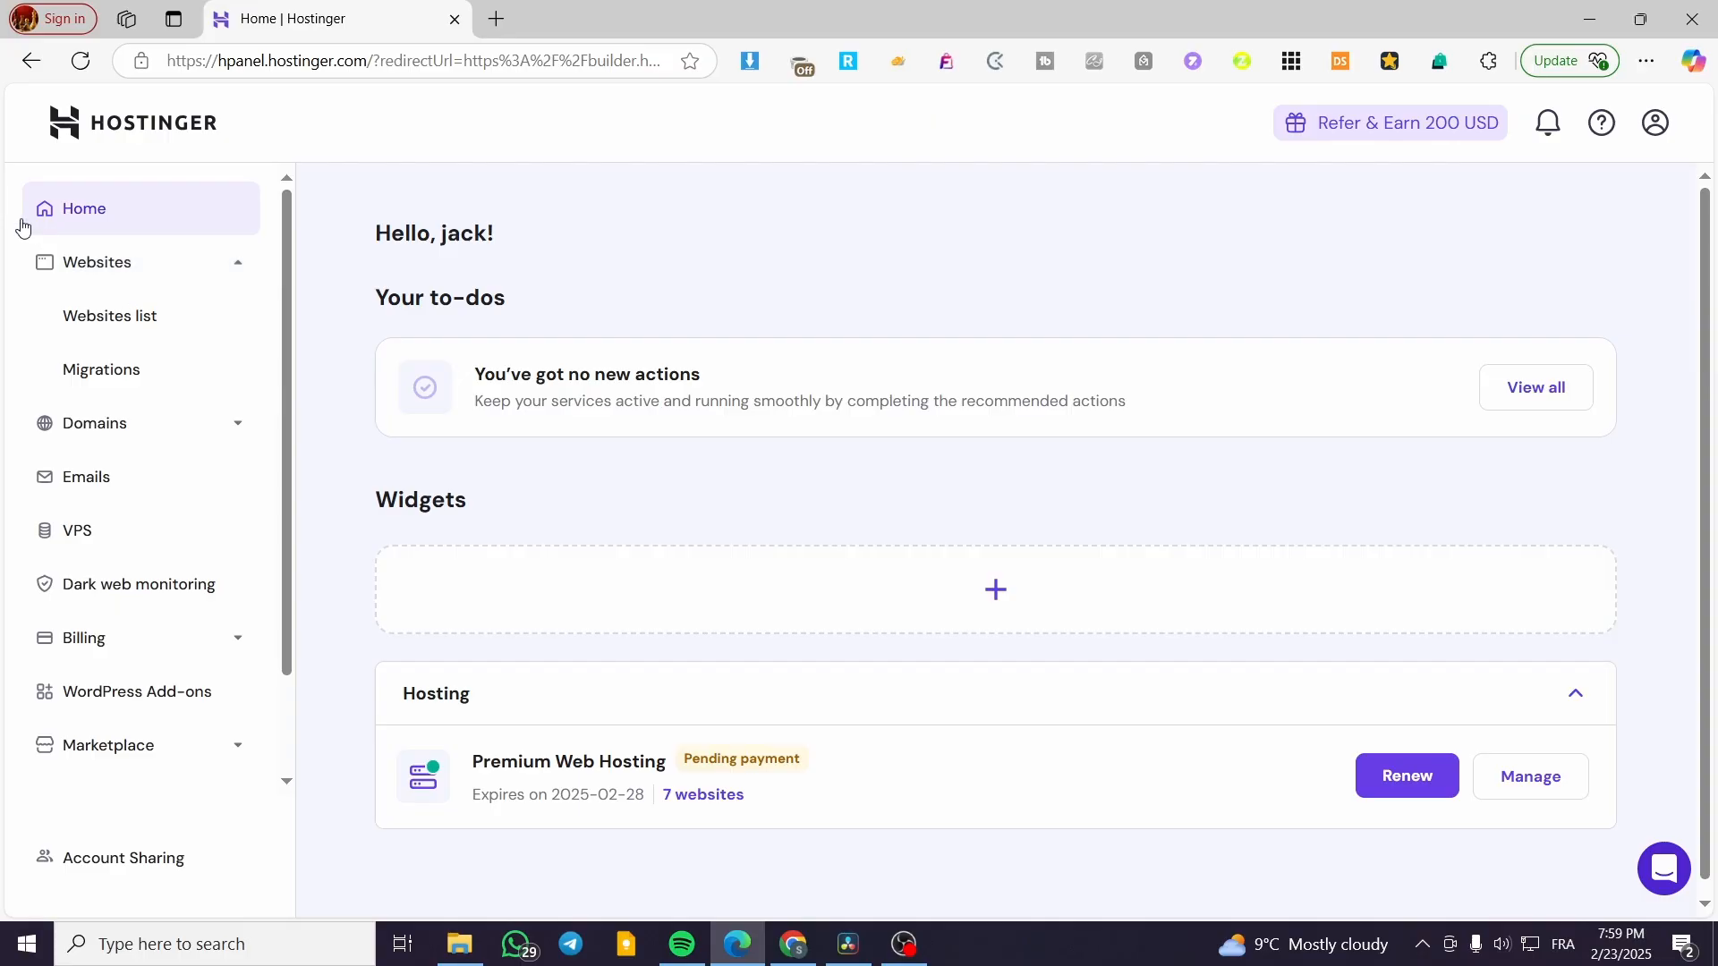
left_click(139, 326)
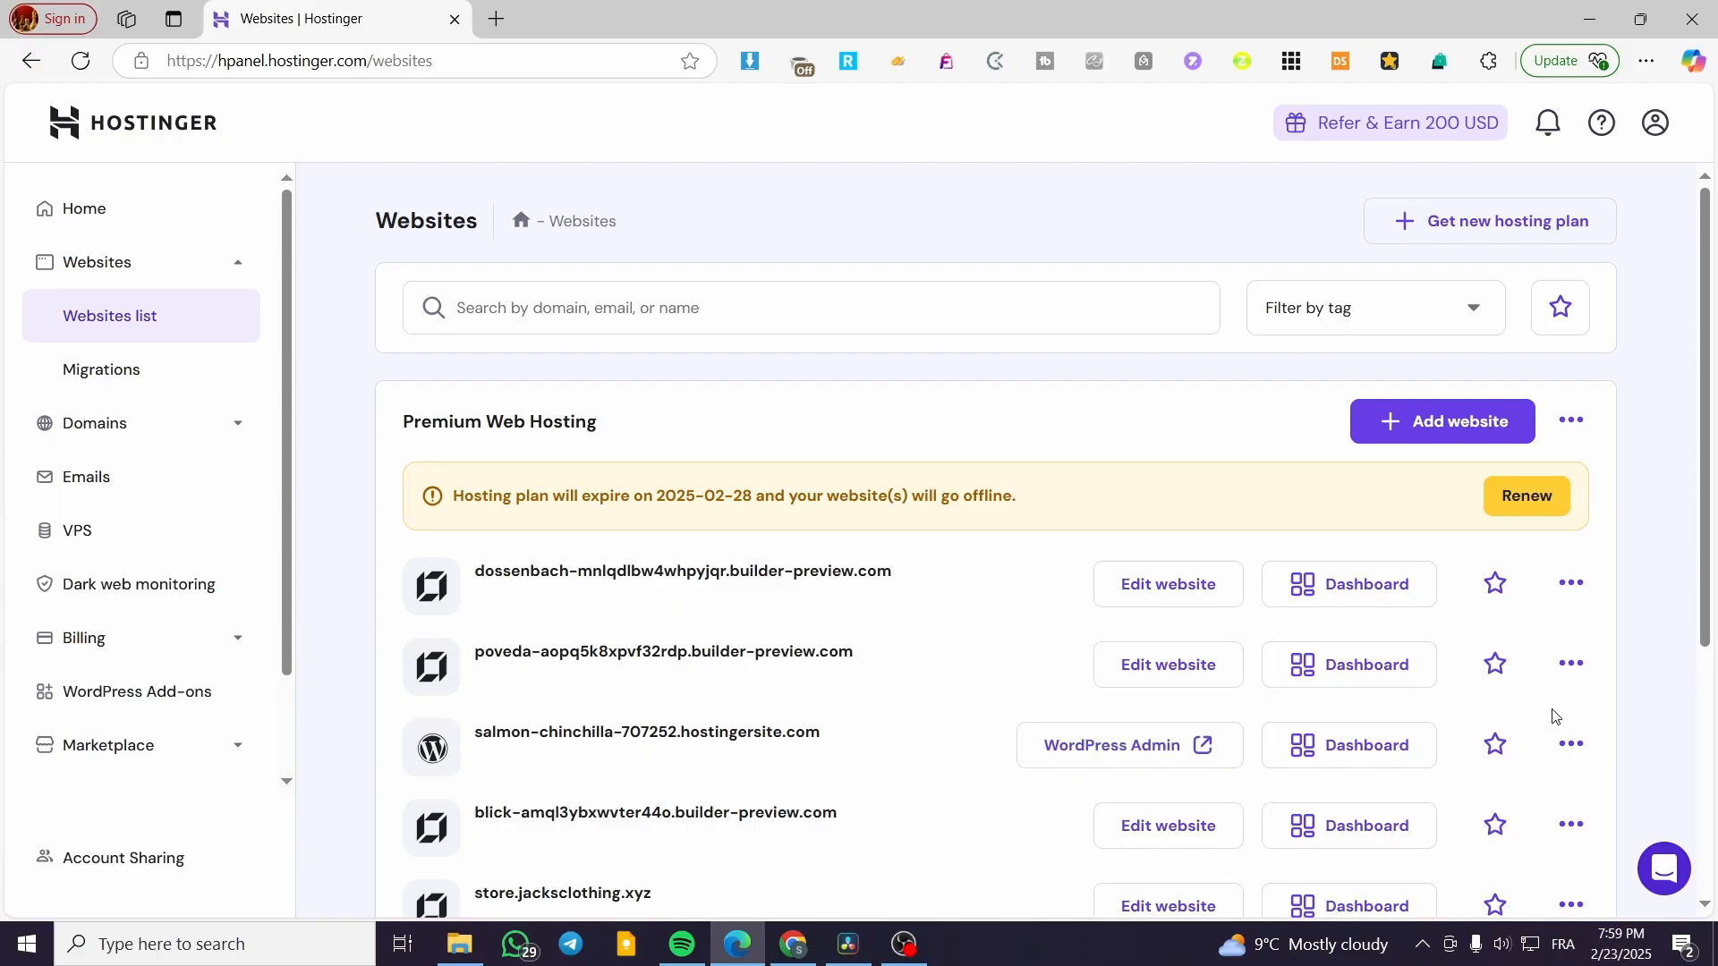
scroll(1550, 698, "down", 2)
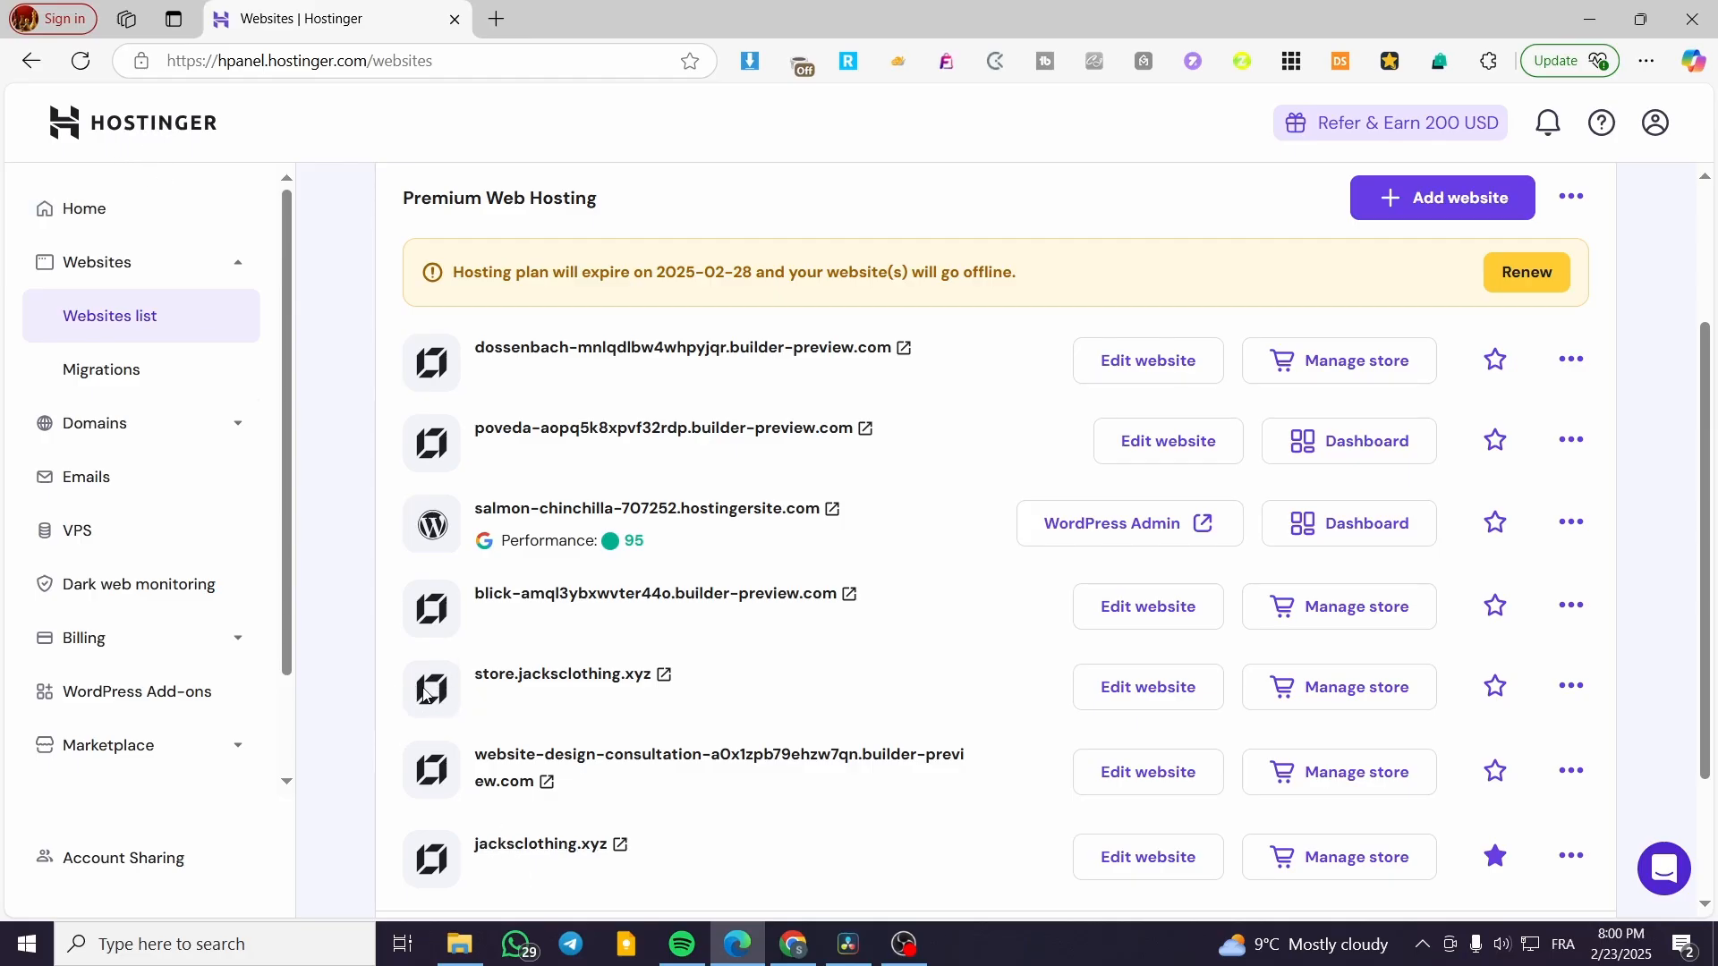
left_click(1166, 700)
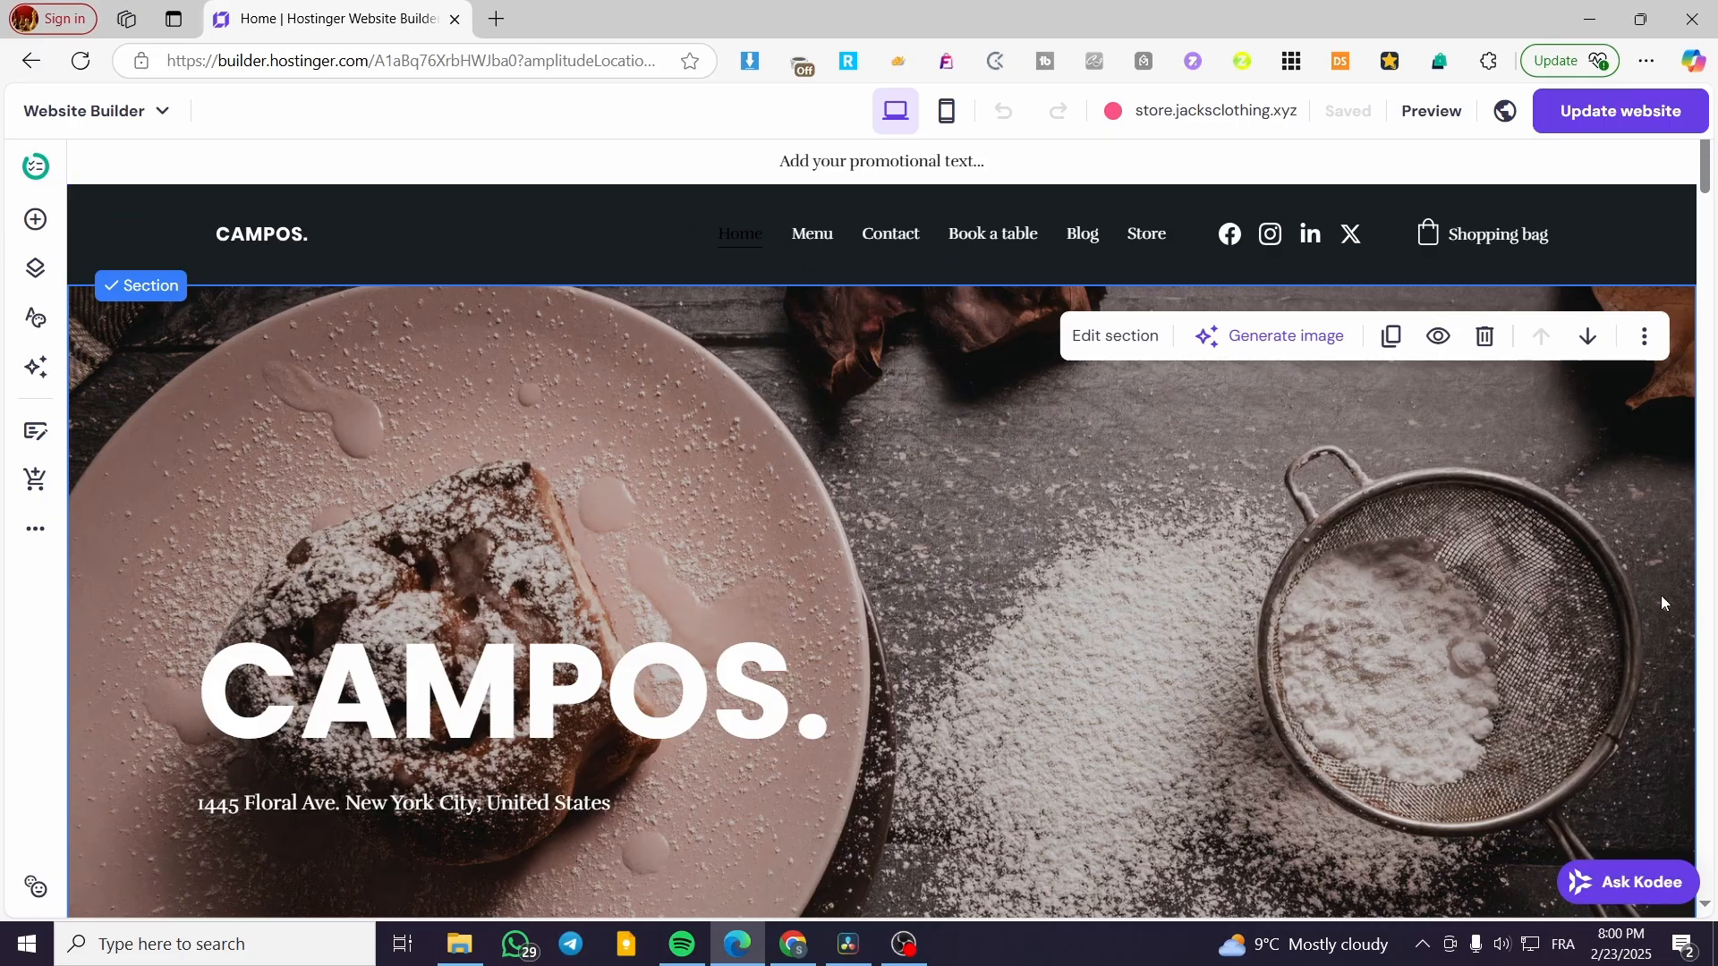
Change the header layout to the variant with the logo at the left and the navigation links centred
scroll(1448, 601, "down", 8)
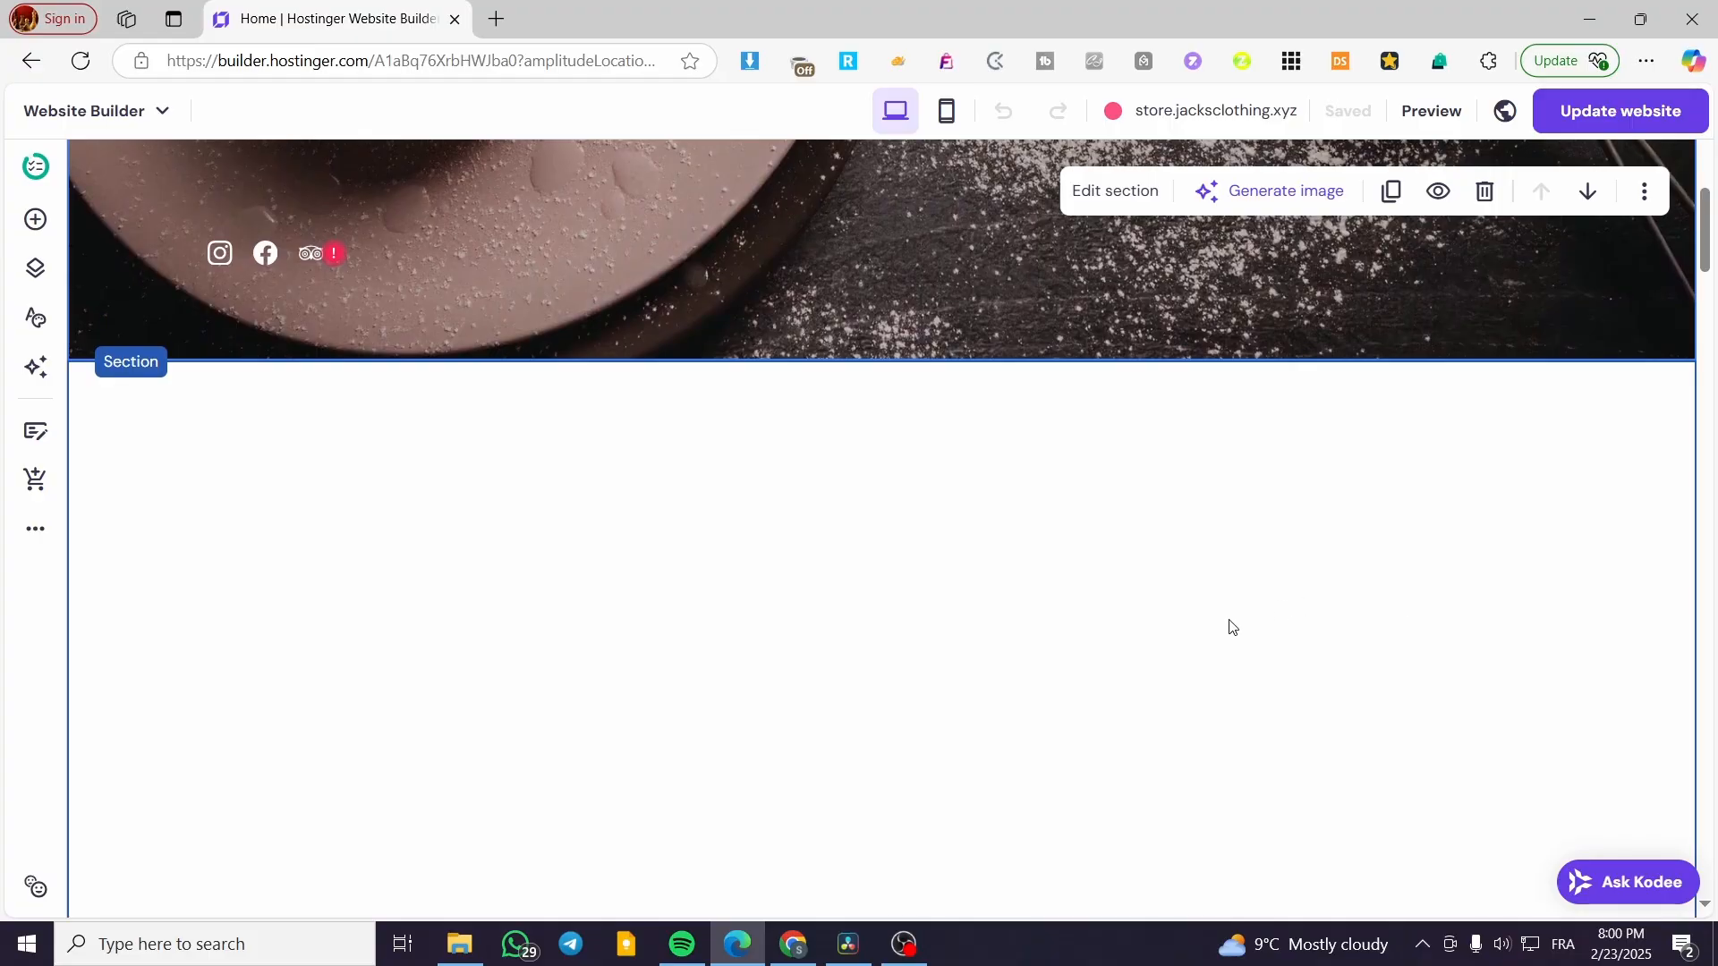
scroll(1232, 625, "up", 10)
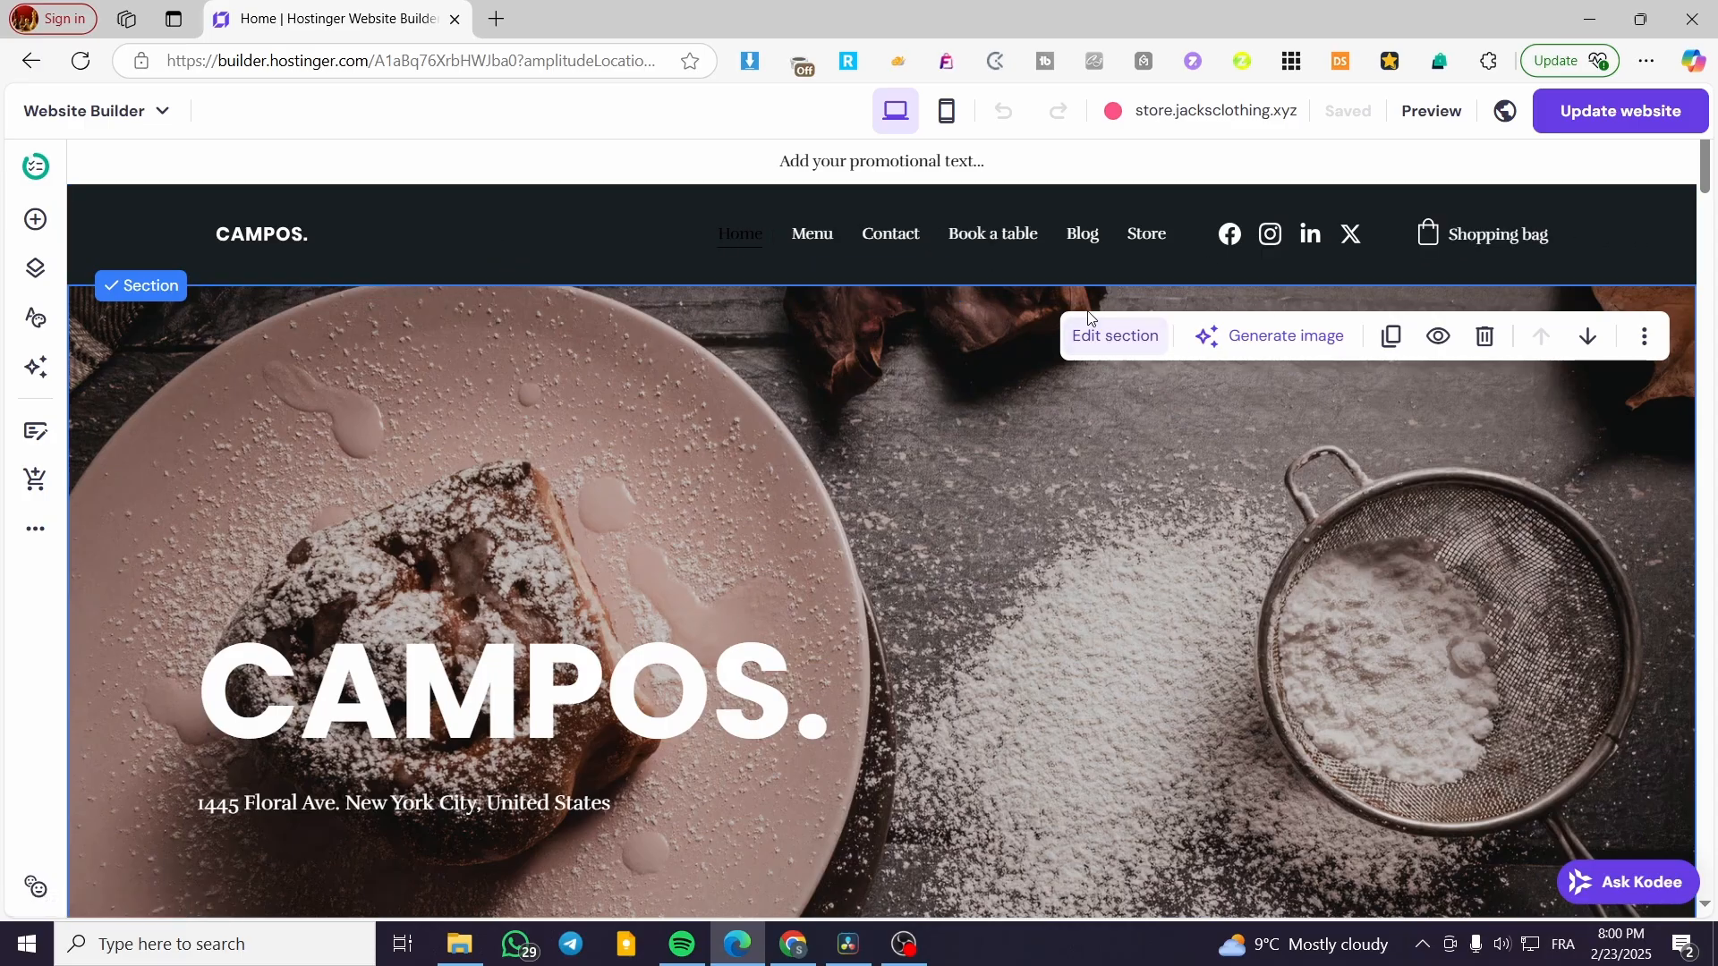
left_click(395, 229)
left_click(1464, 319)
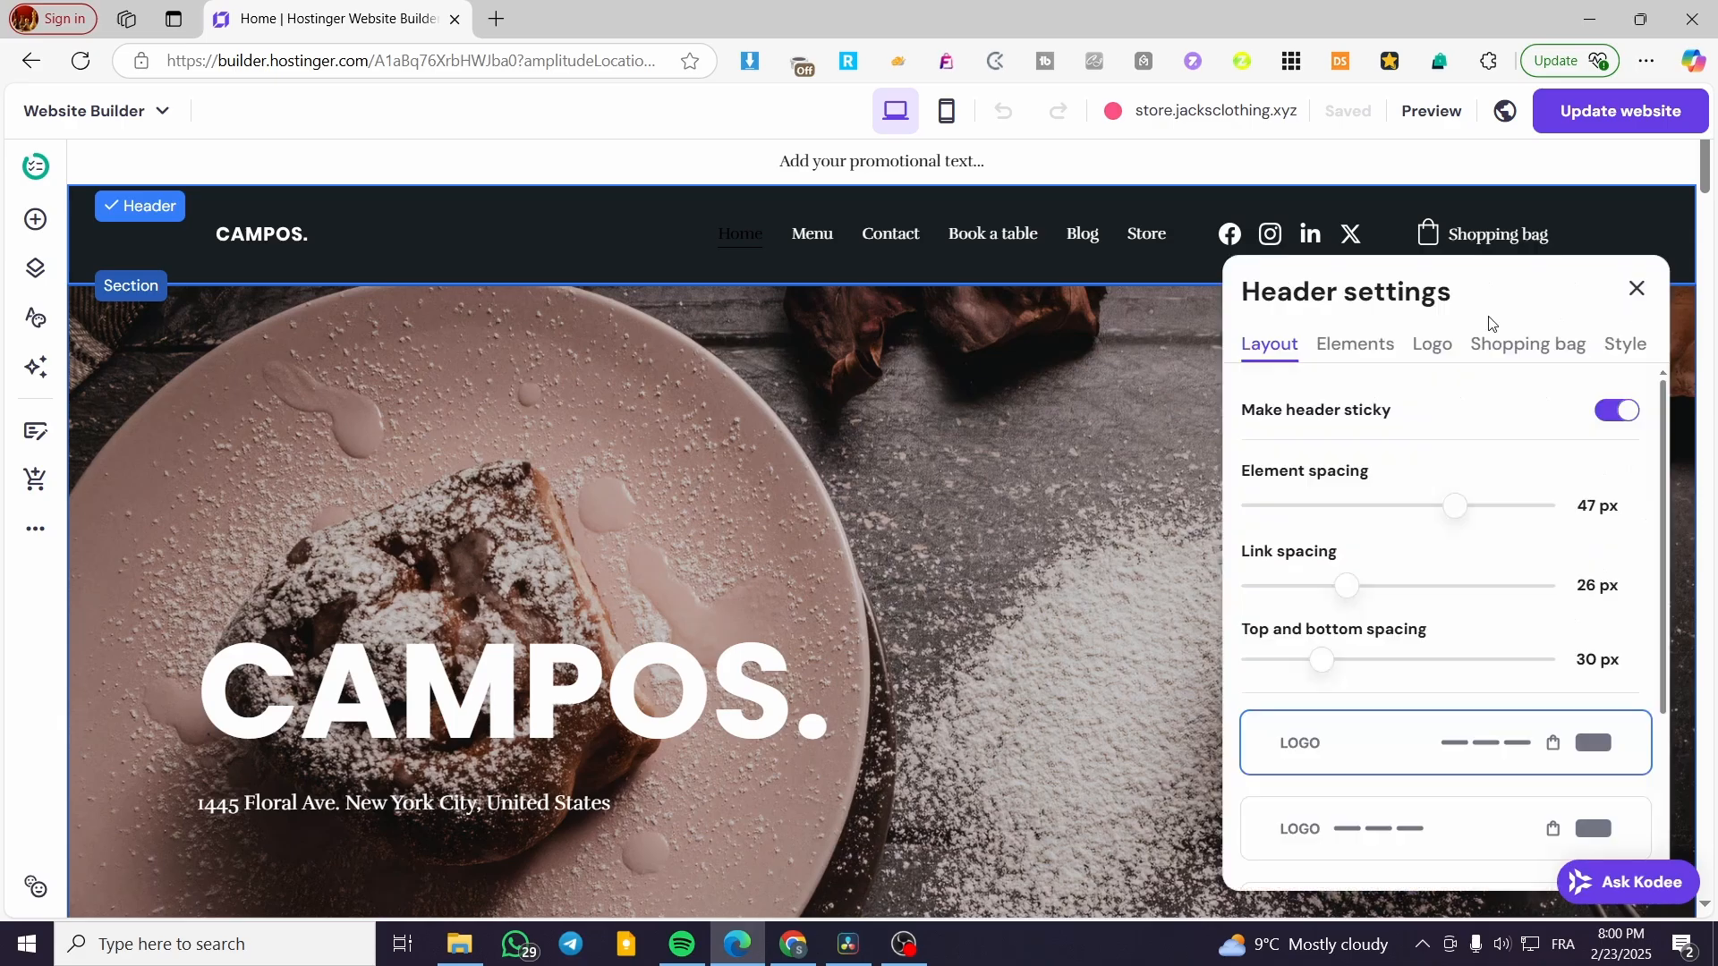
left_click(1338, 348)
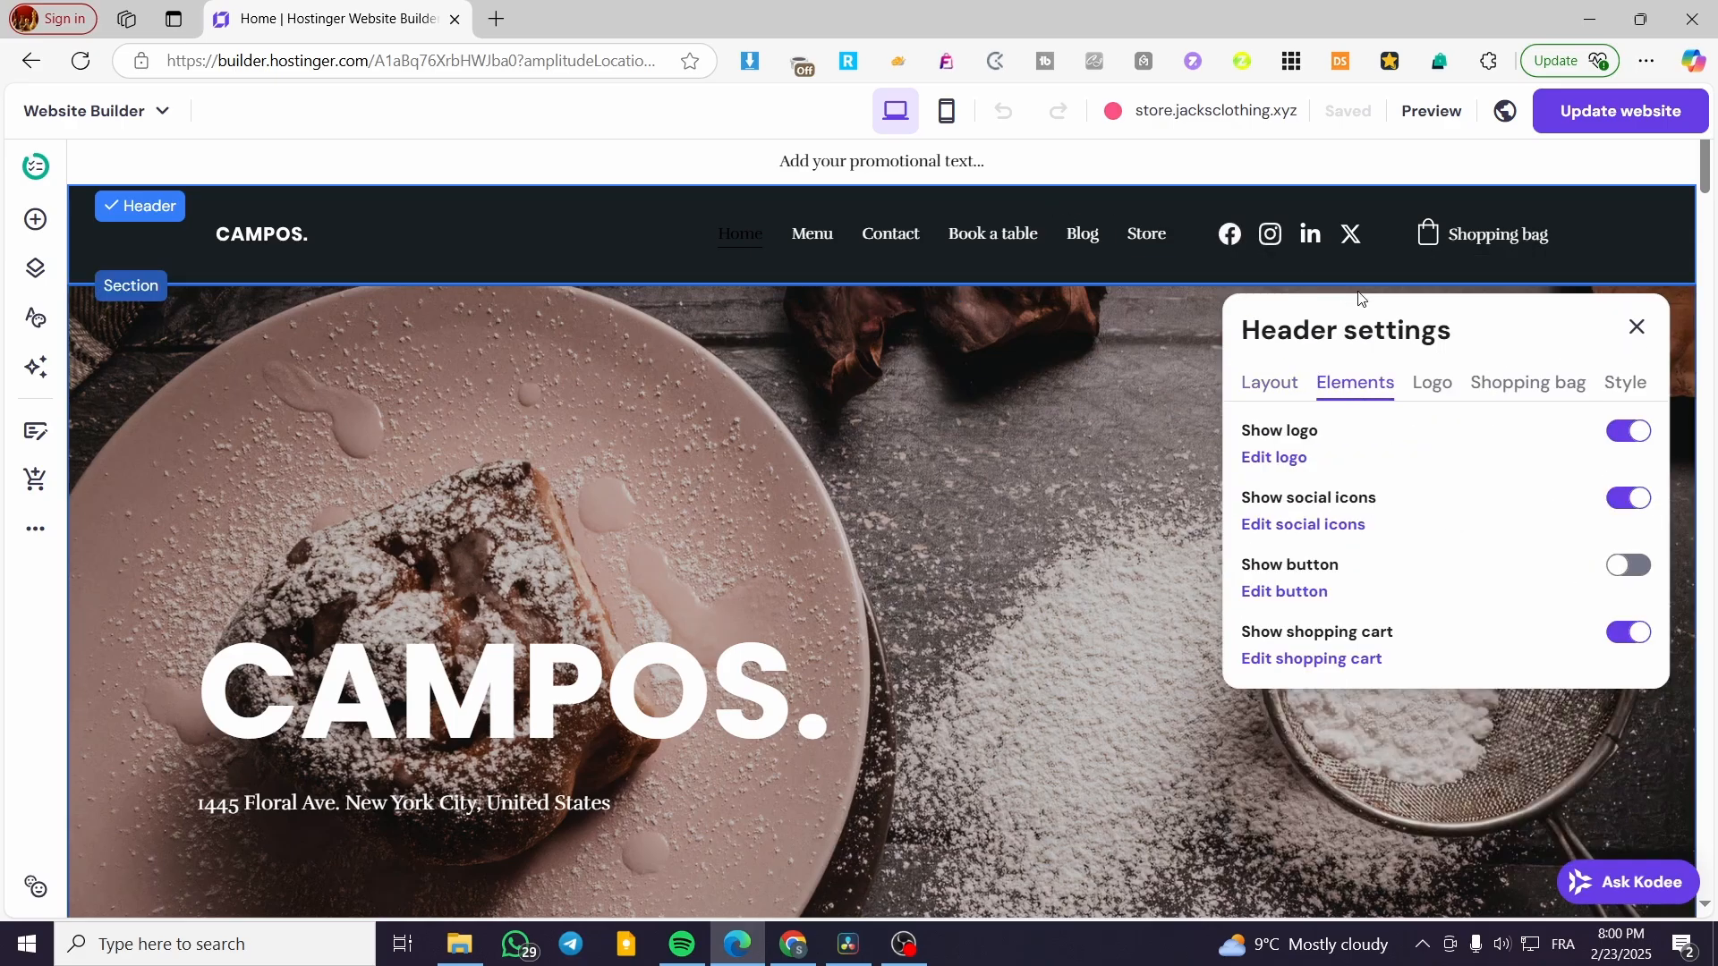
left_click(1295, 397)
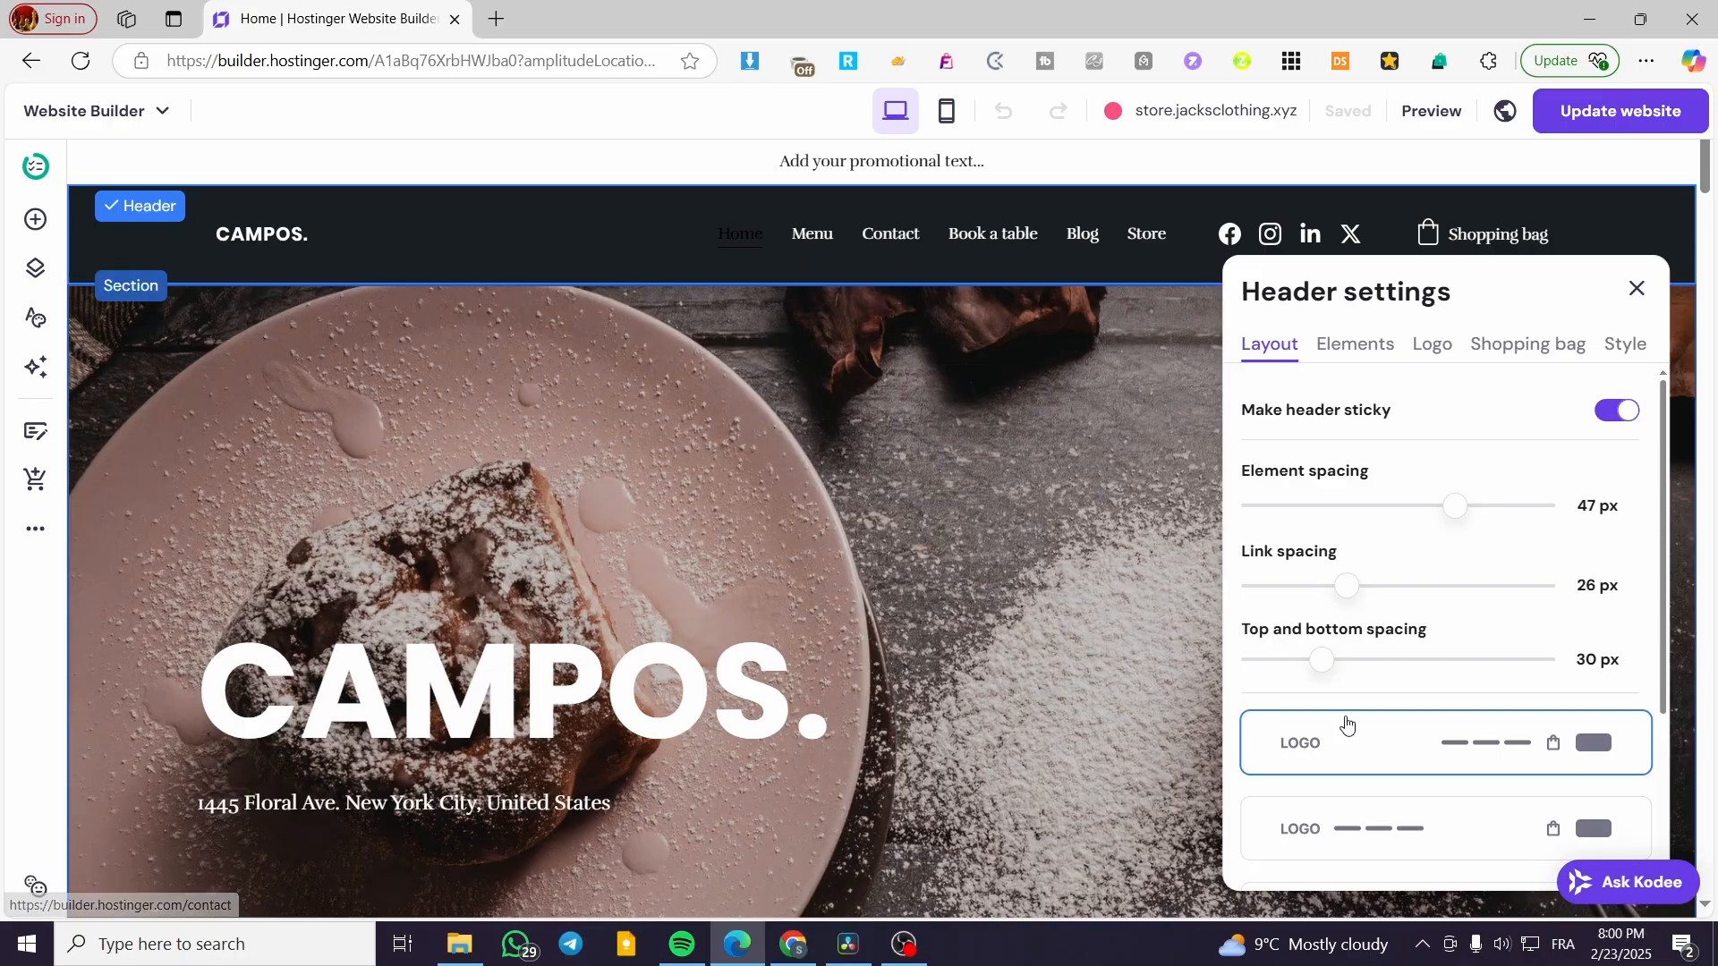
scroll(1351, 721, "down", 3)
left_click(1435, 694)
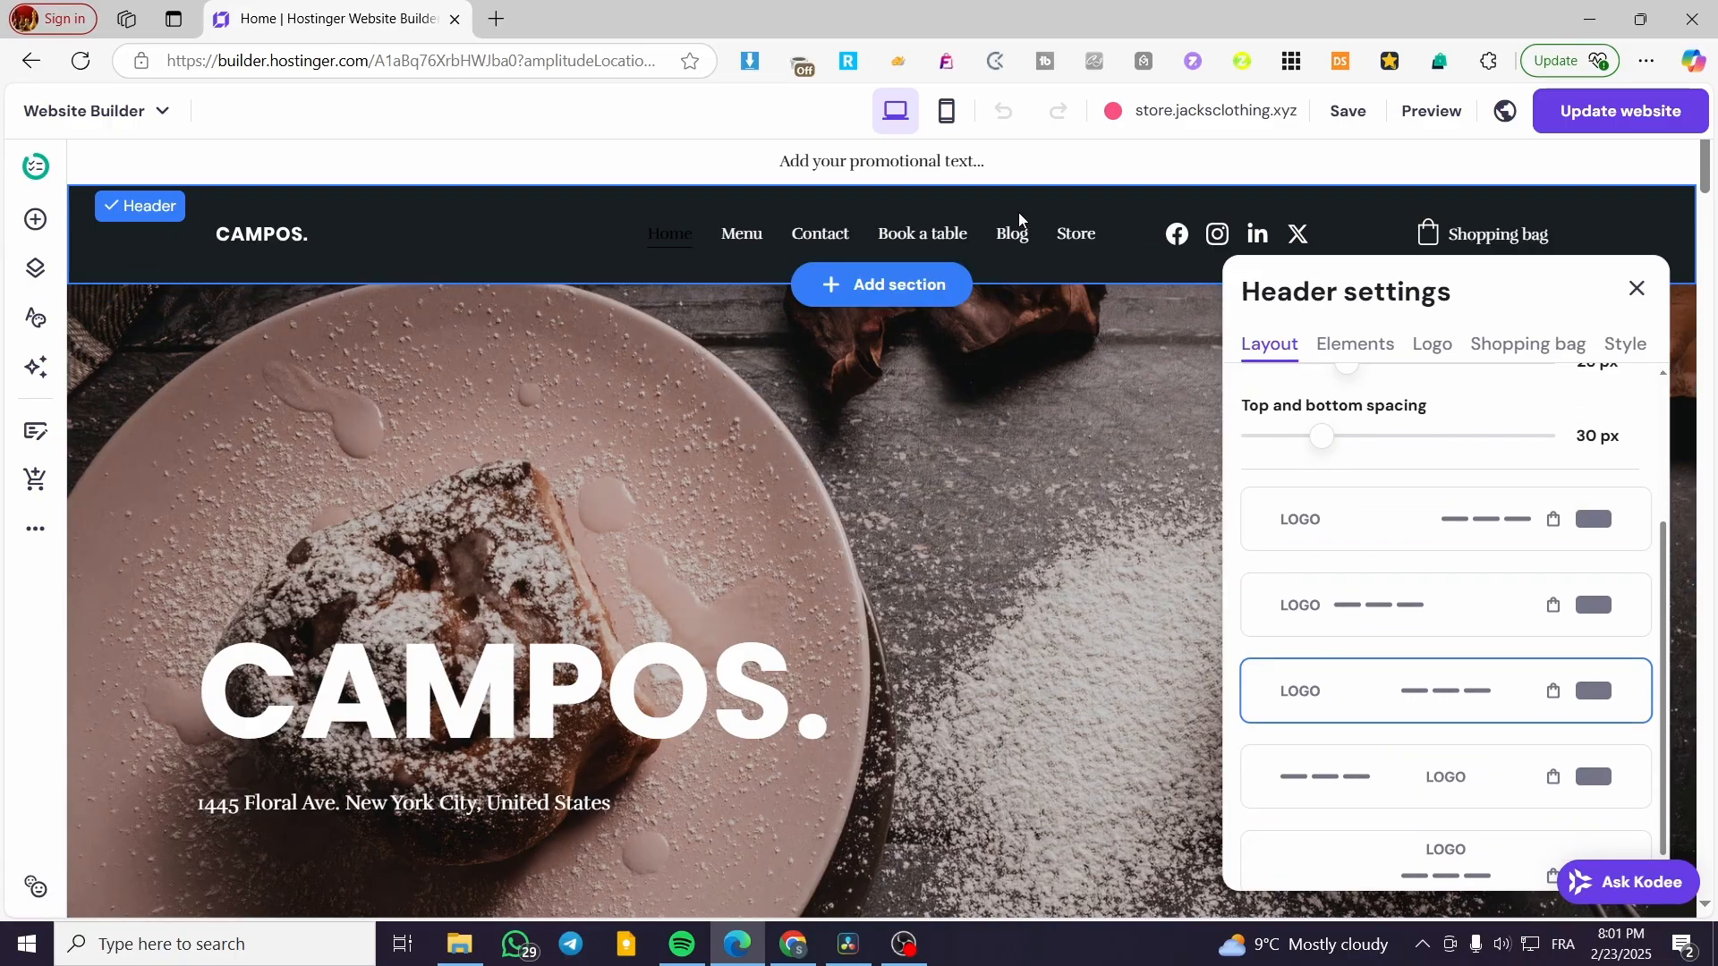
left_click(1412, 772)
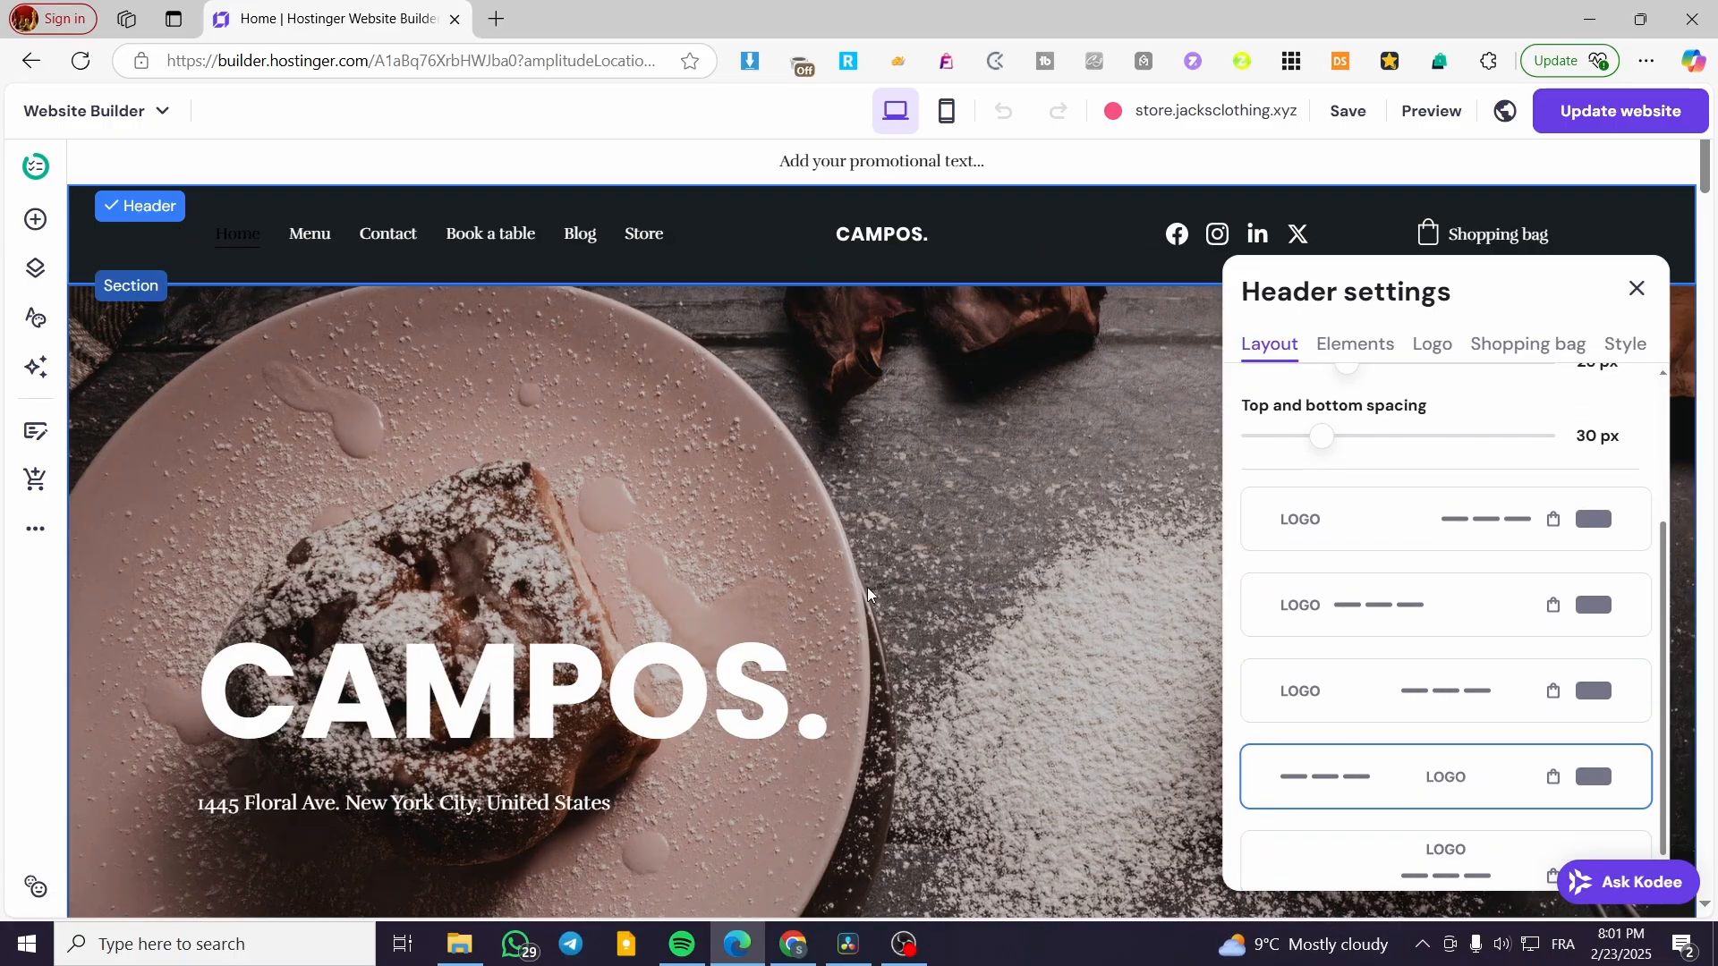
left_click(1451, 709)
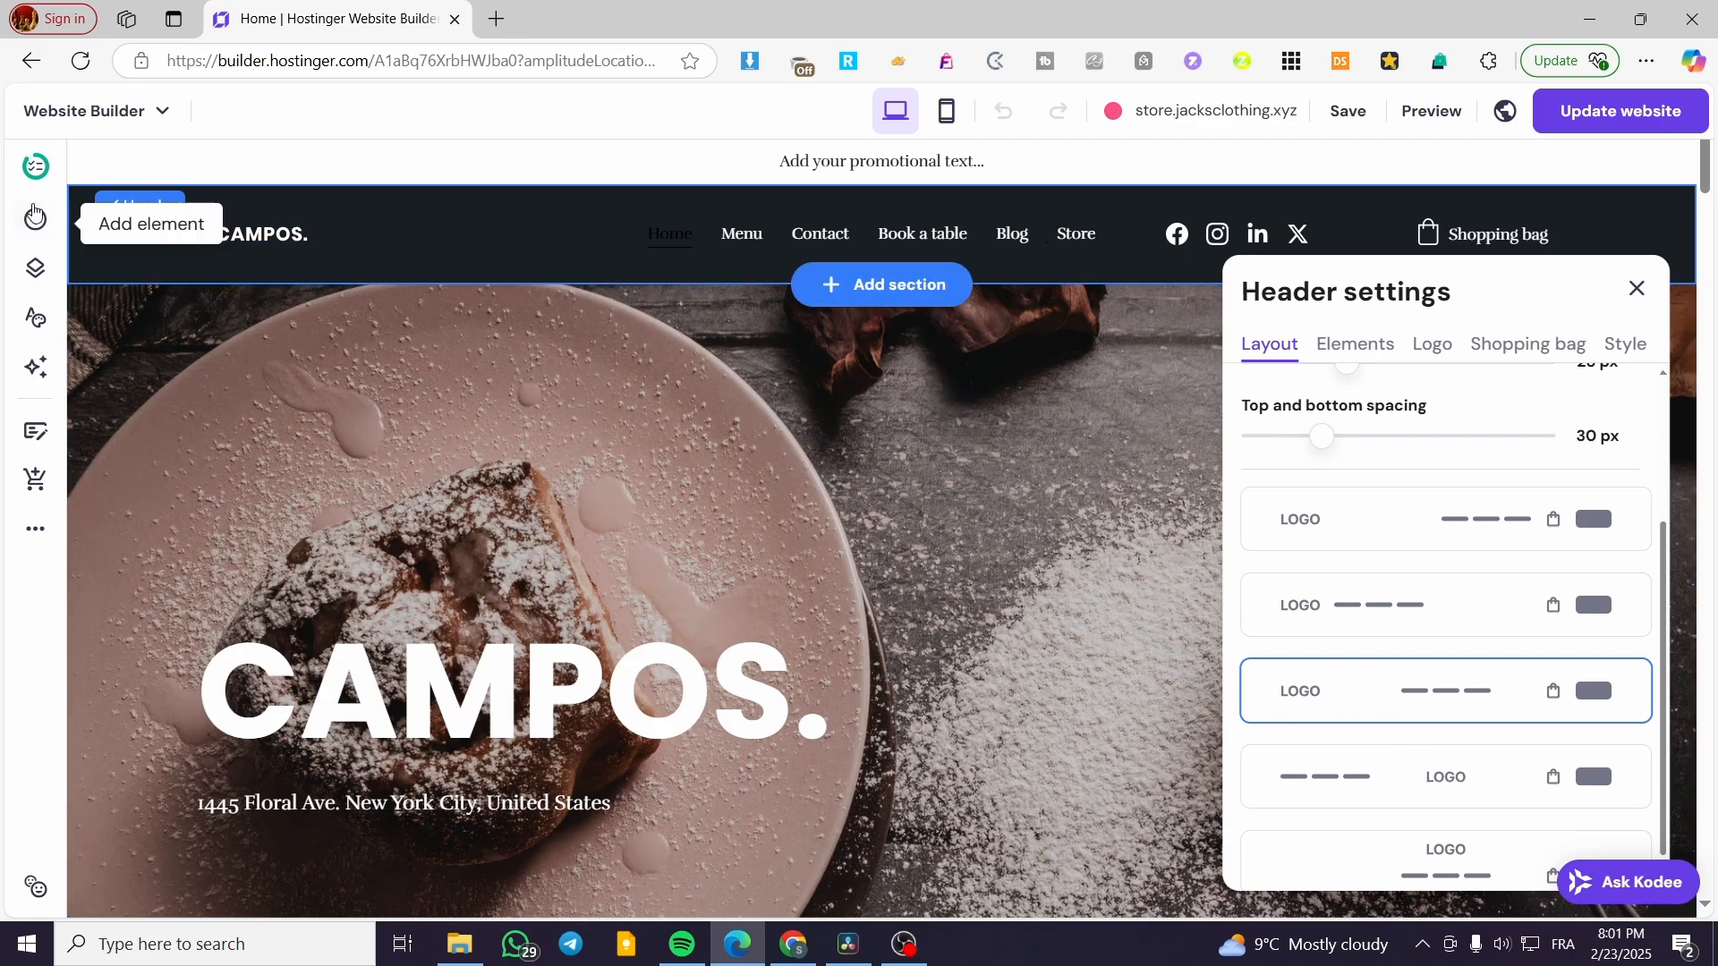
left_click(1636, 288)
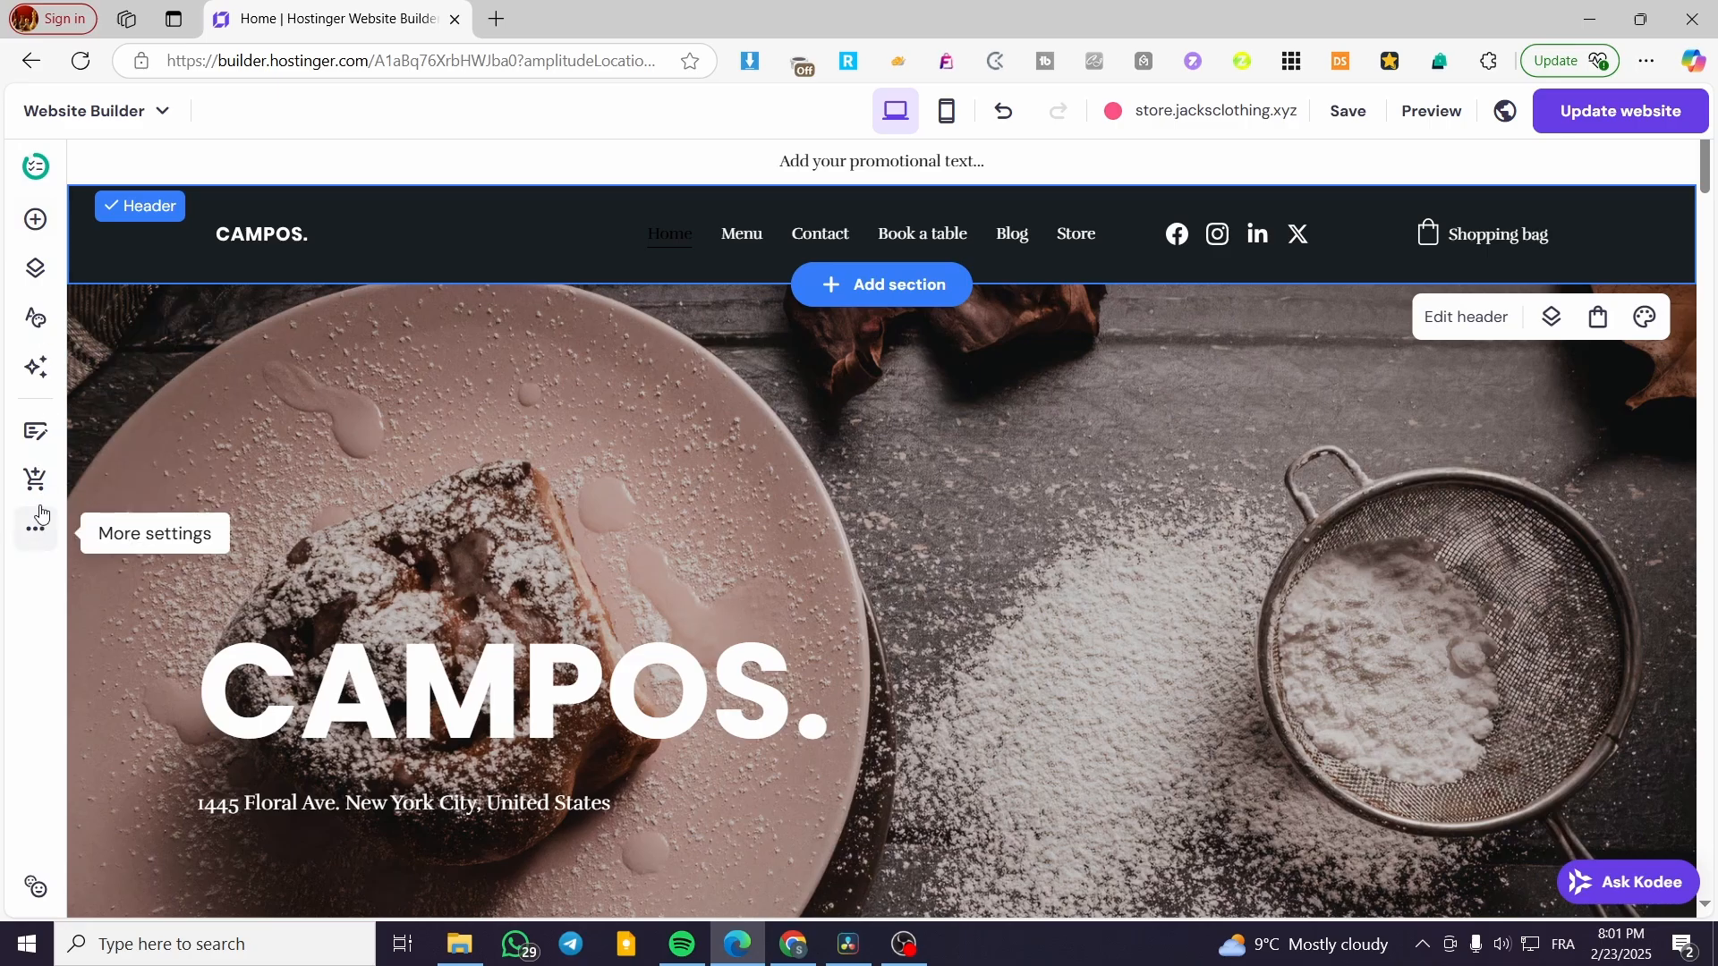
Hide the Home, Menu and Contact pages from the site's main navigation
left_click(34, 271)
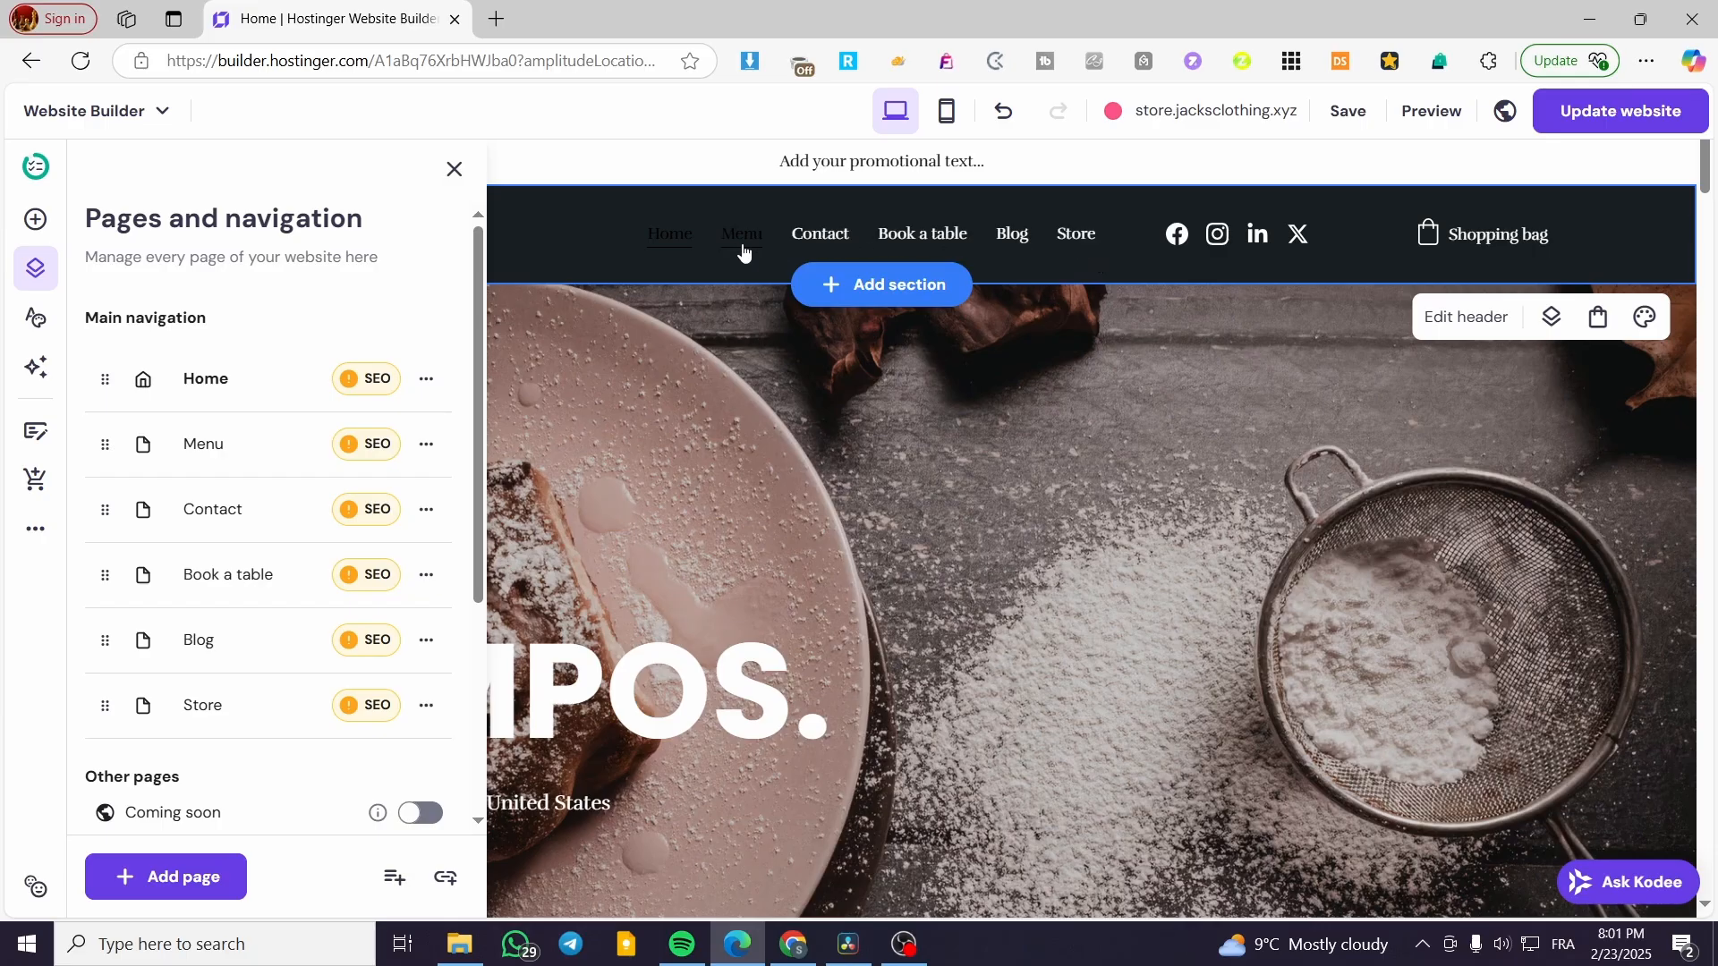
left_click(424, 381)
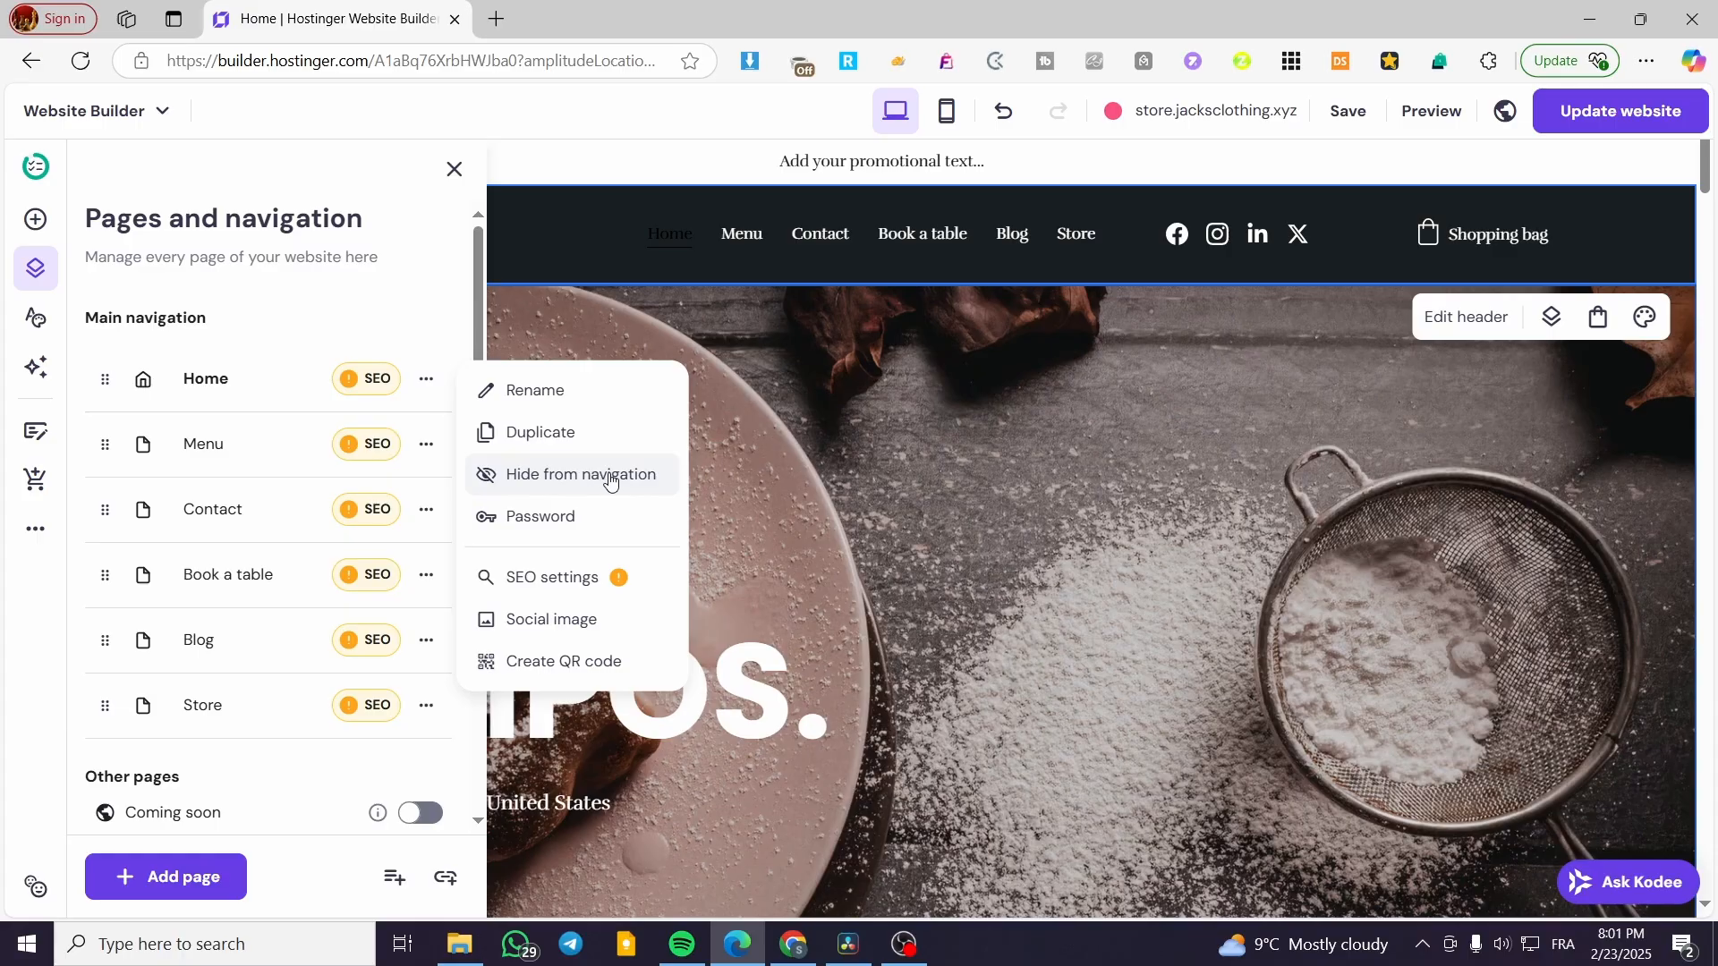
left_click(608, 477)
left_click(426, 379)
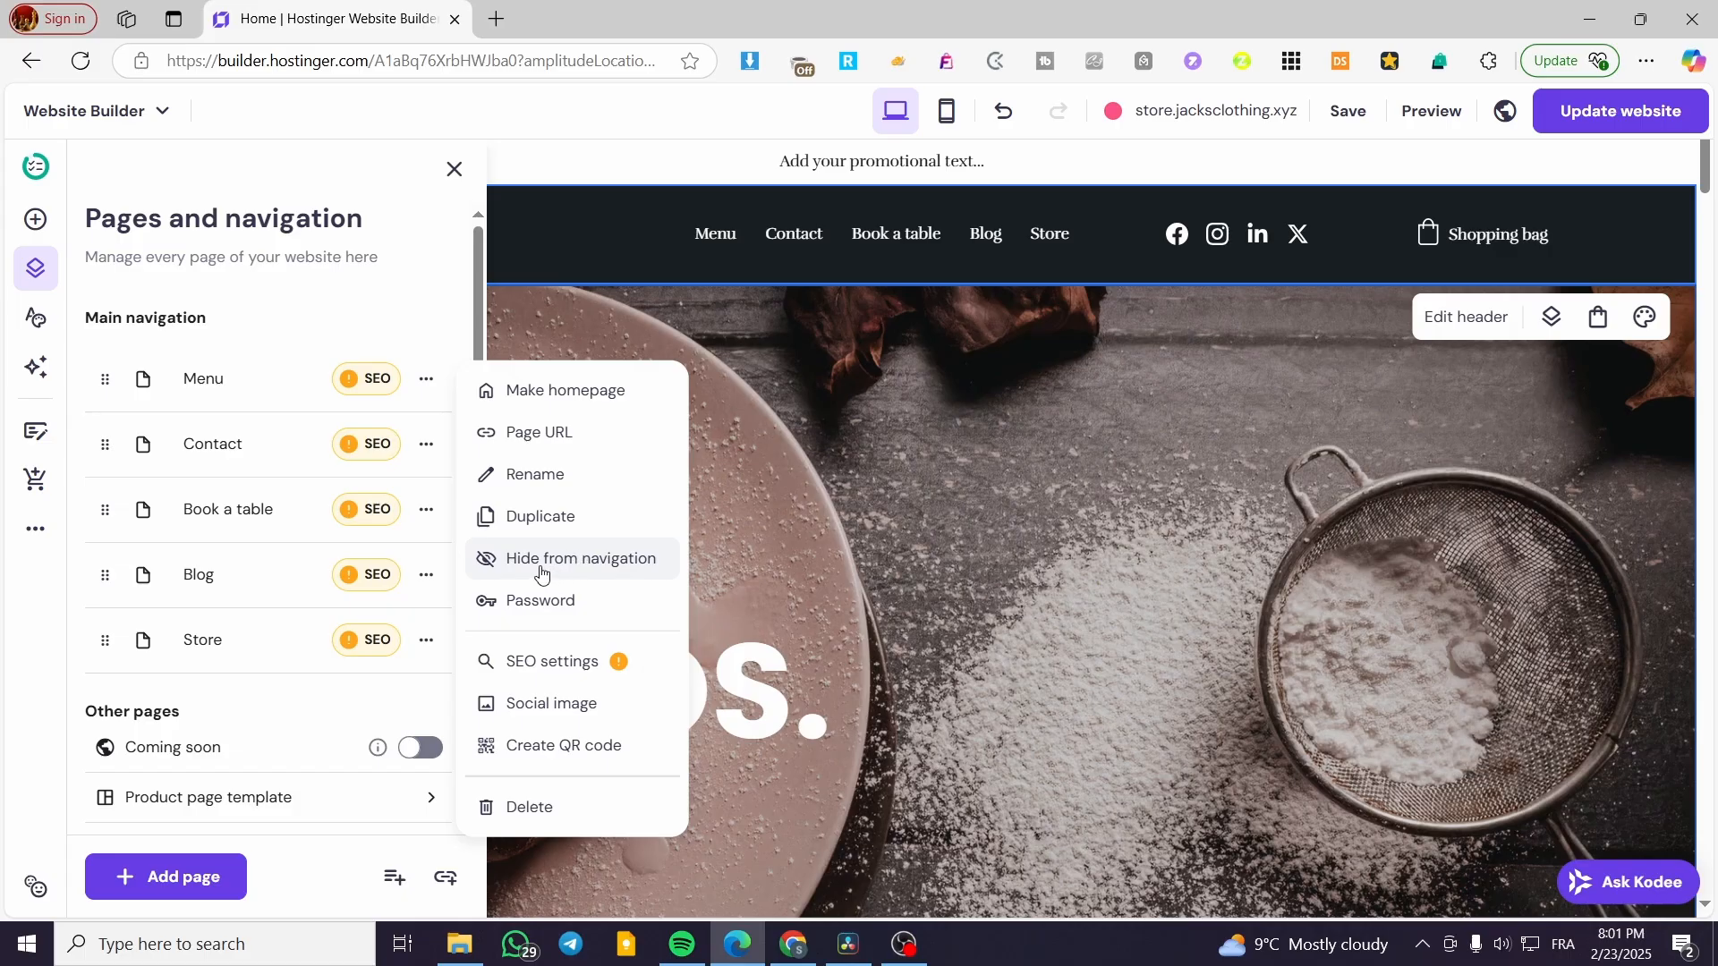
left_click(548, 571)
left_click(426, 379)
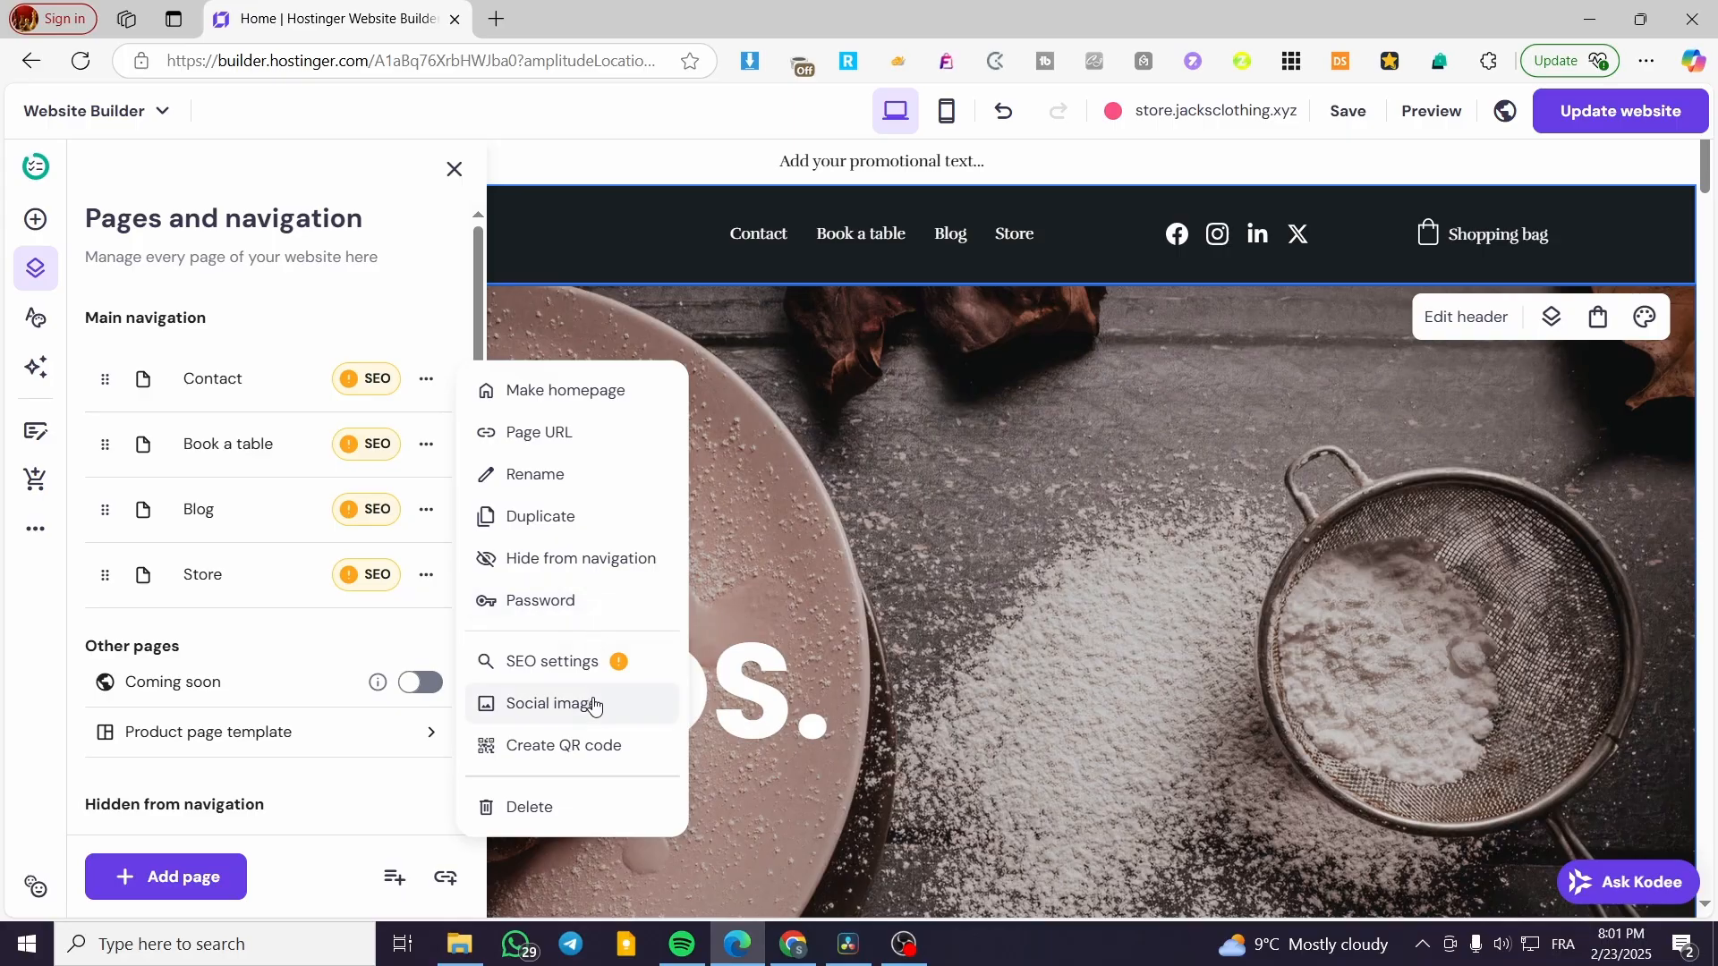
left_click(500, 560)
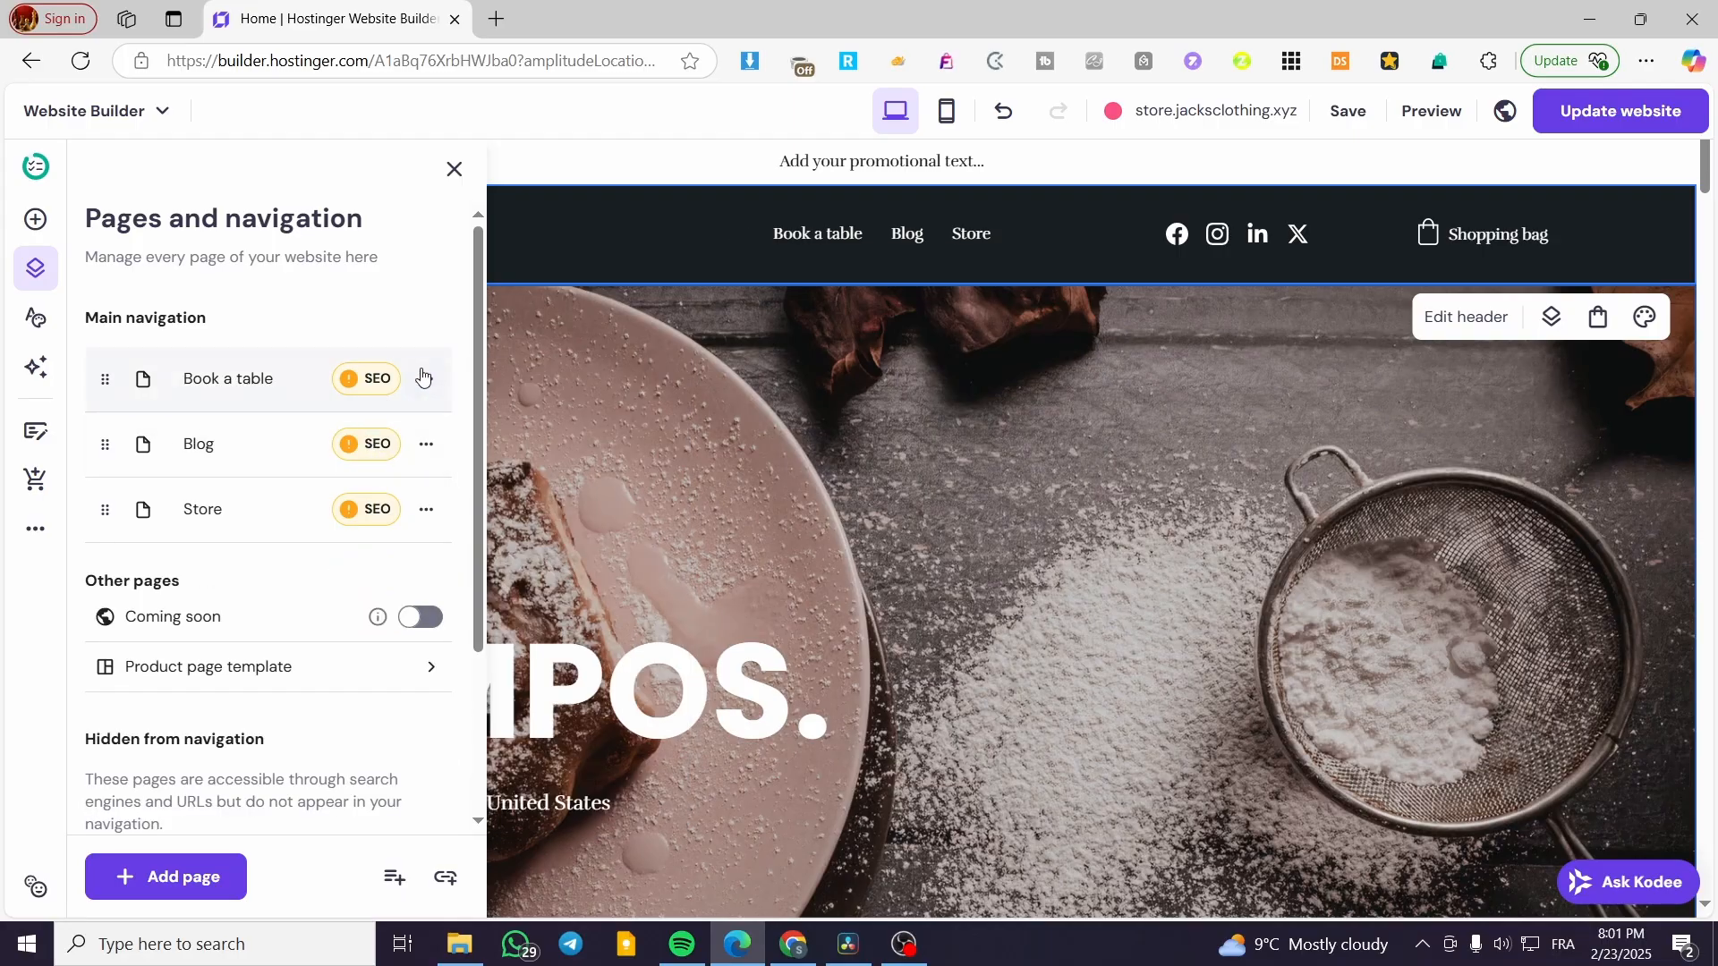
Hide the Book a table, Blog and Store pages from the main navigation and dismiss the hidden-logo notice
left_click(426, 379)
left_click(548, 559)
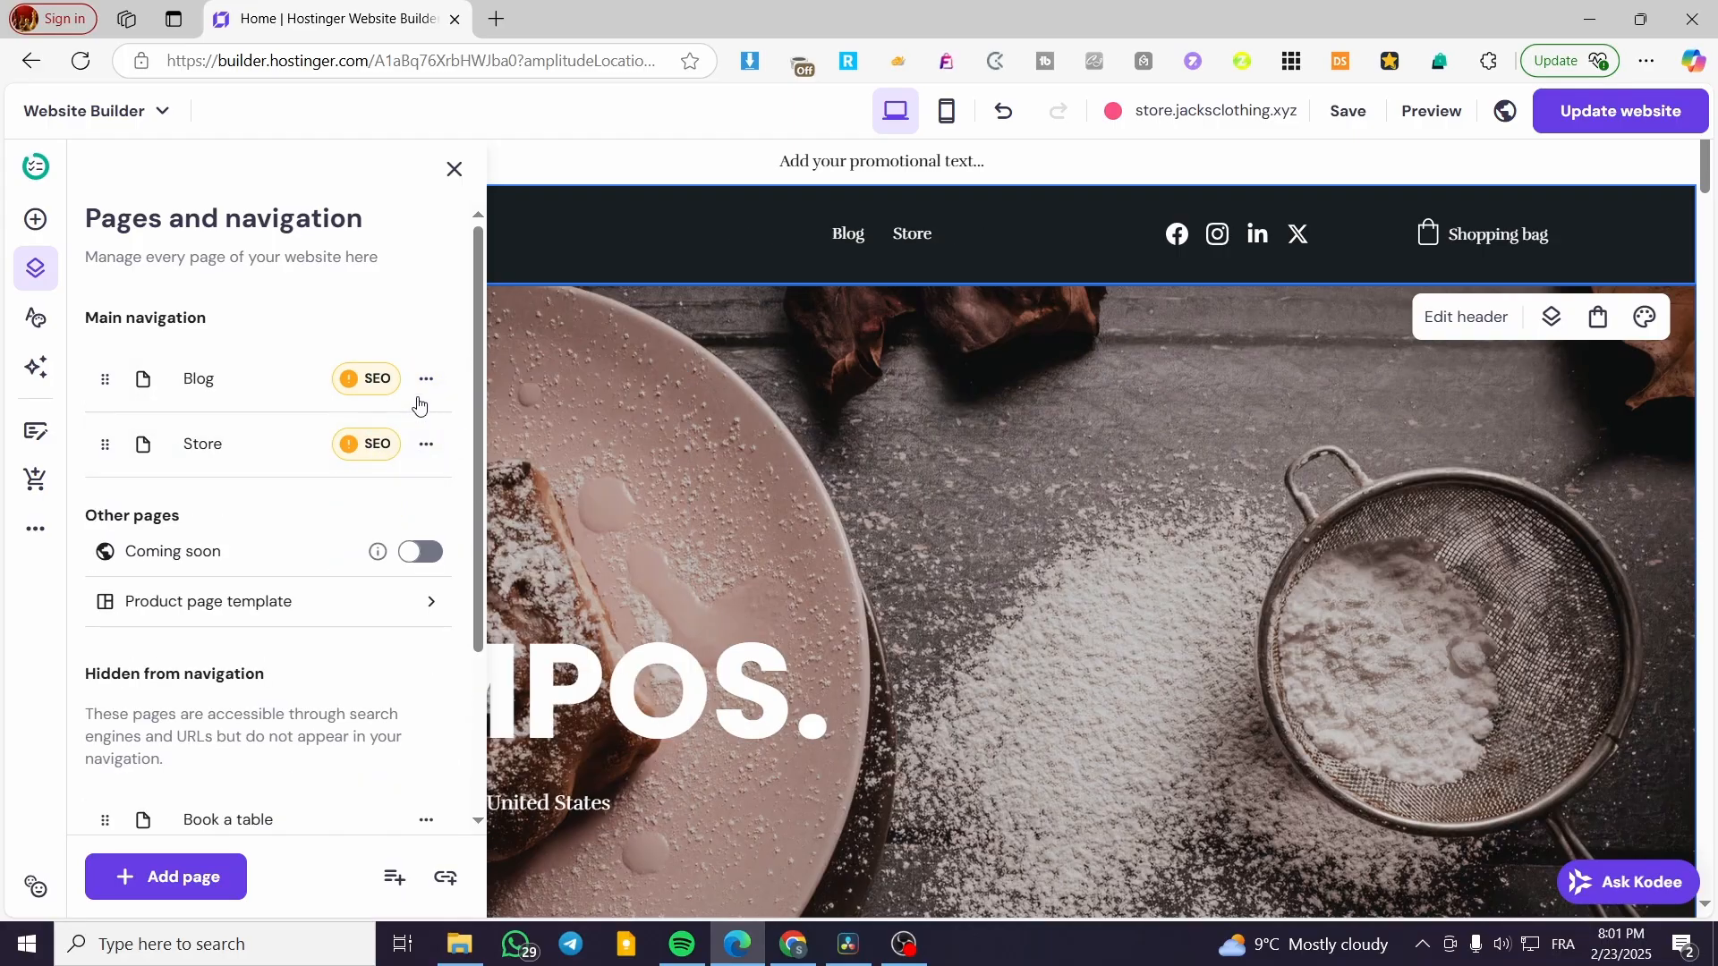
left_click(426, 379)
left_click(555, 559)
left_click(426, 379)
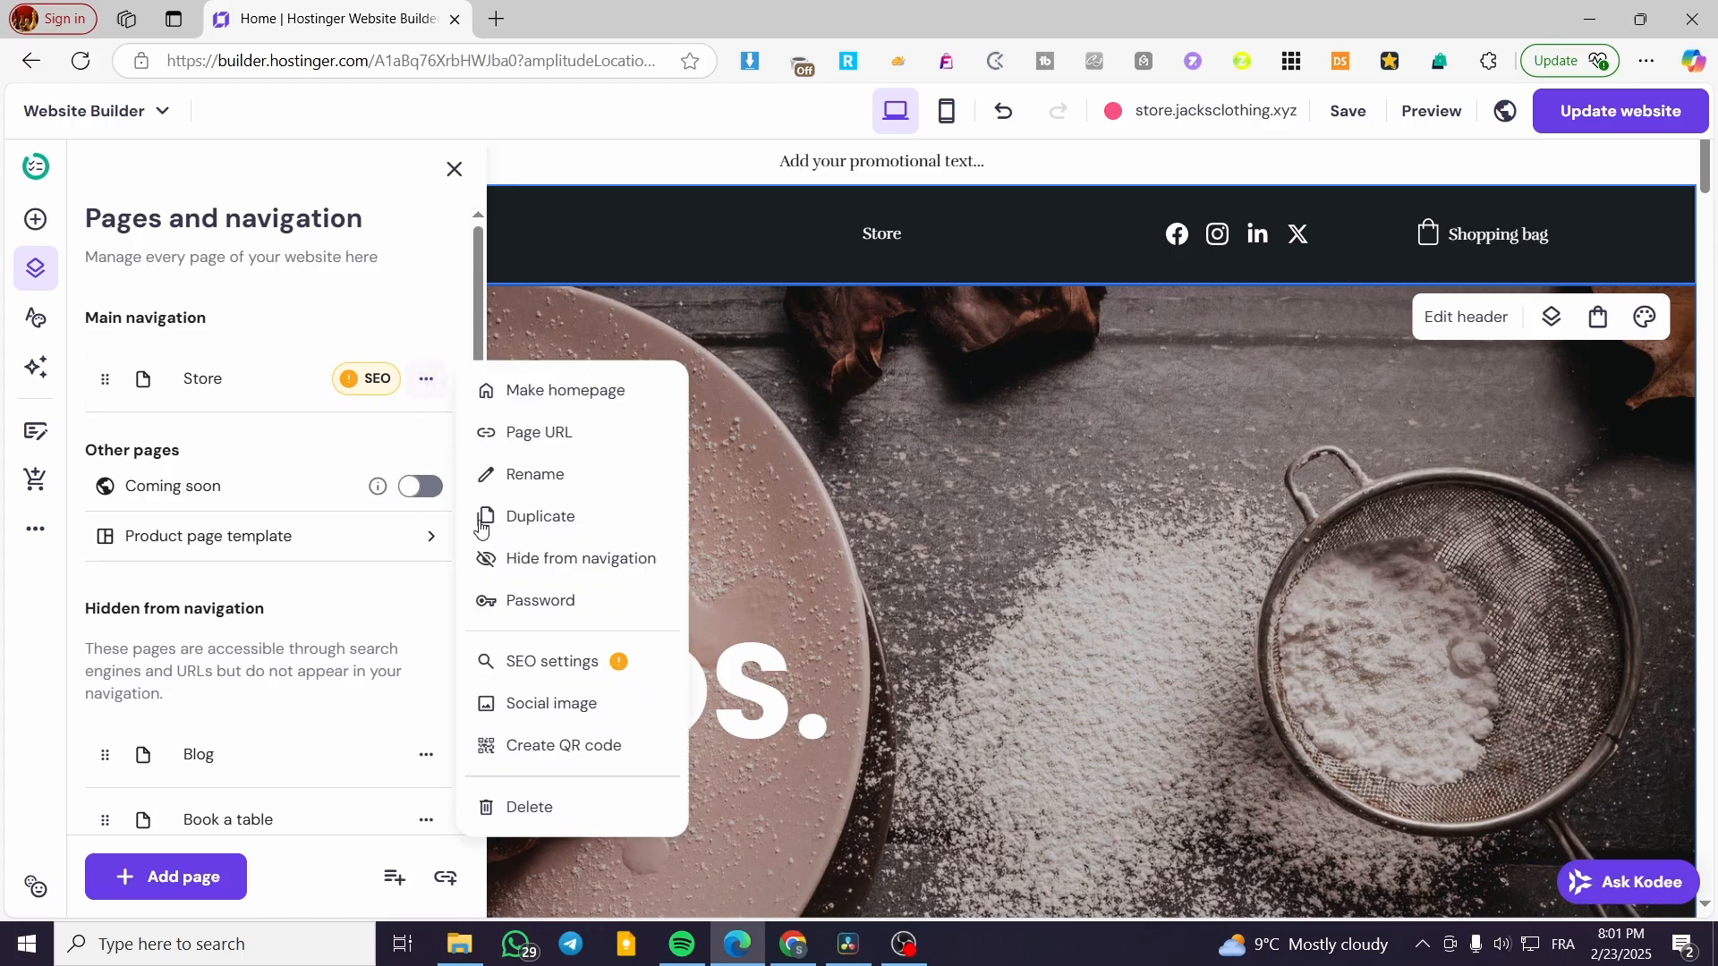
left_click(544, 559)
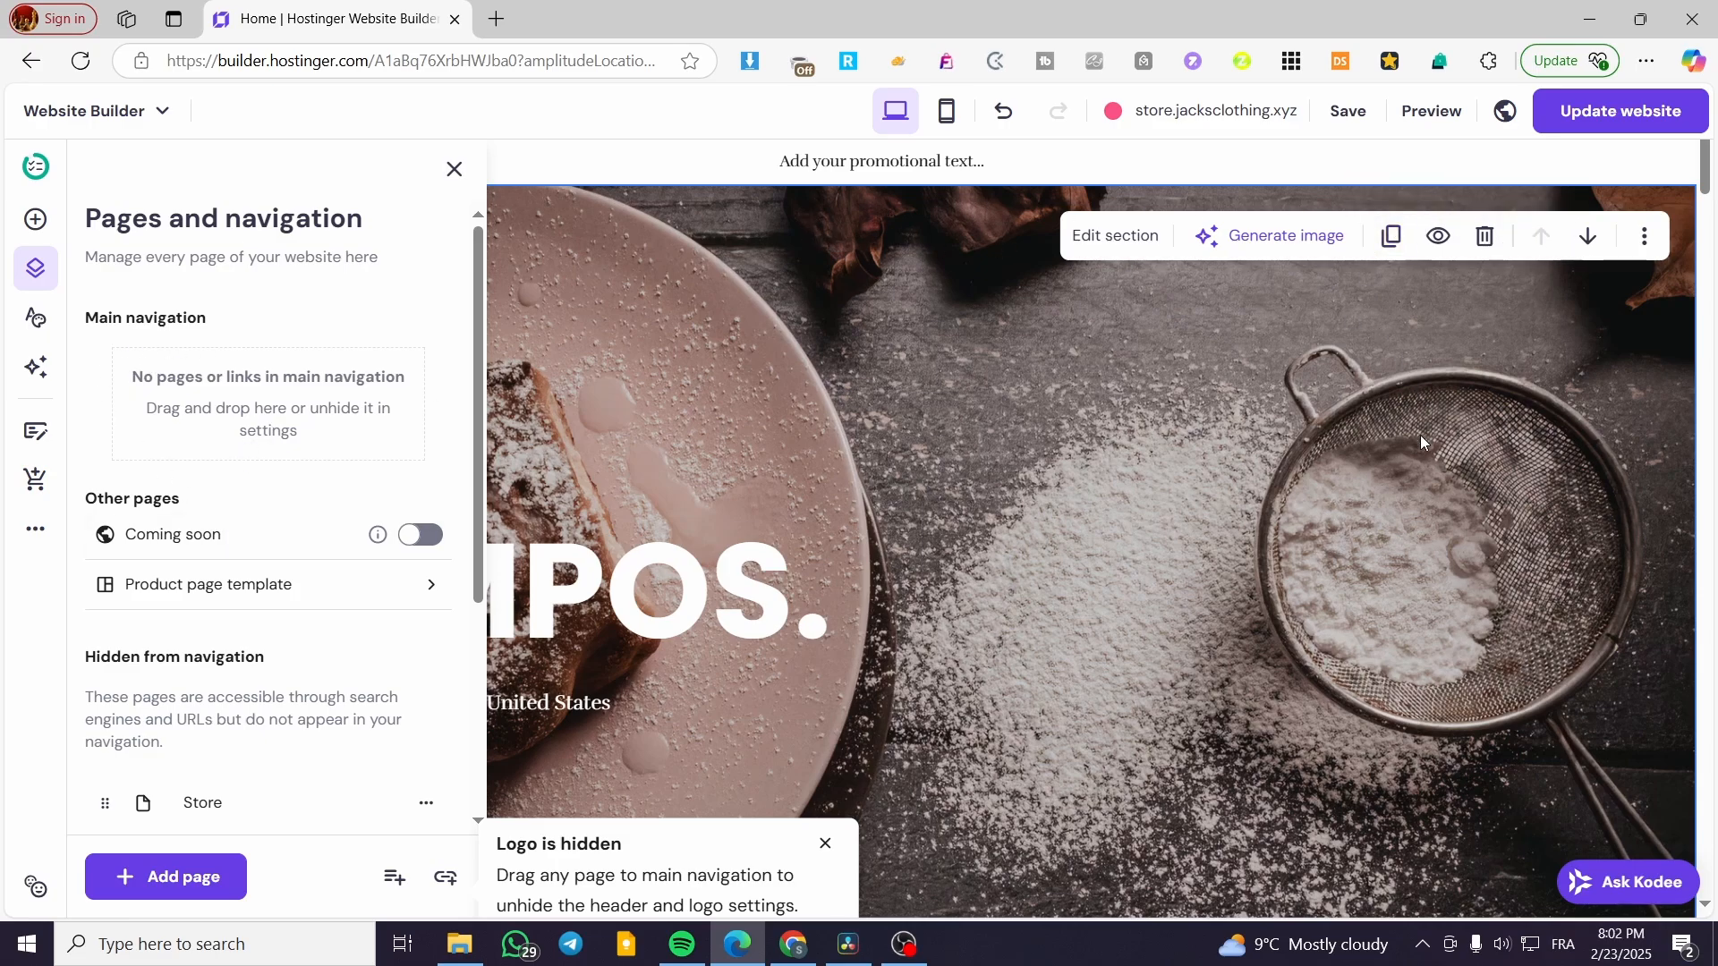
left_click(825, 843)
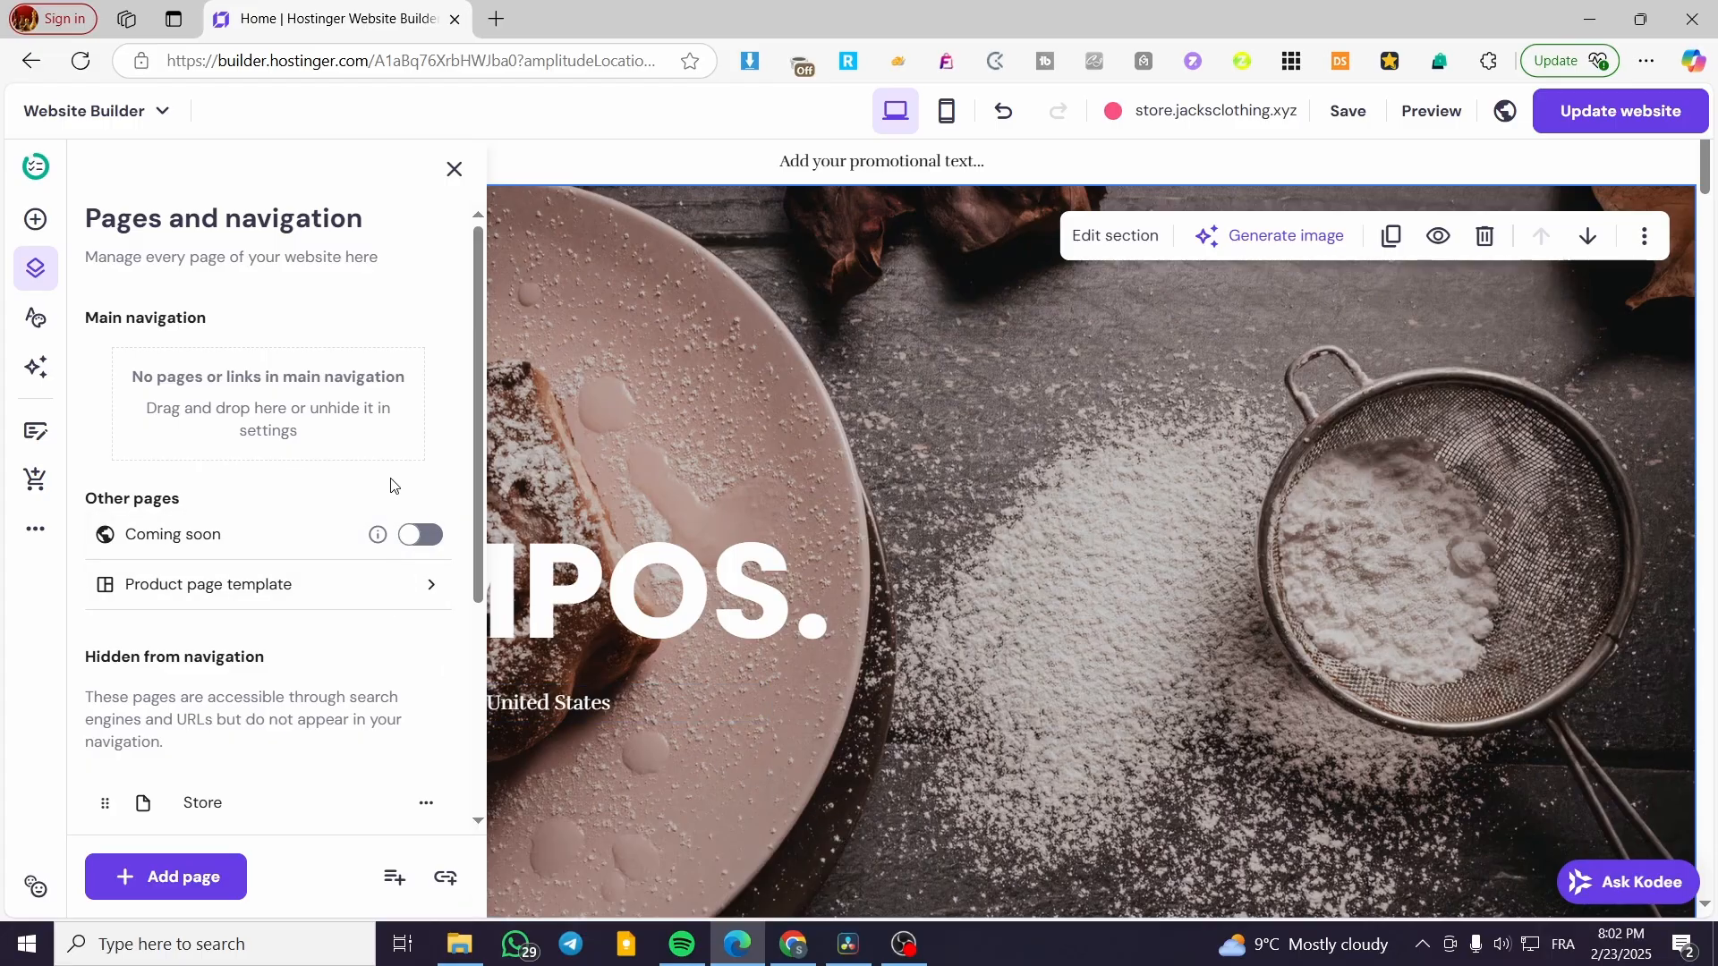
Show the hidden Home page in the main navigation again and review the hidden pages list
scroll(377, 332, "down", 4)
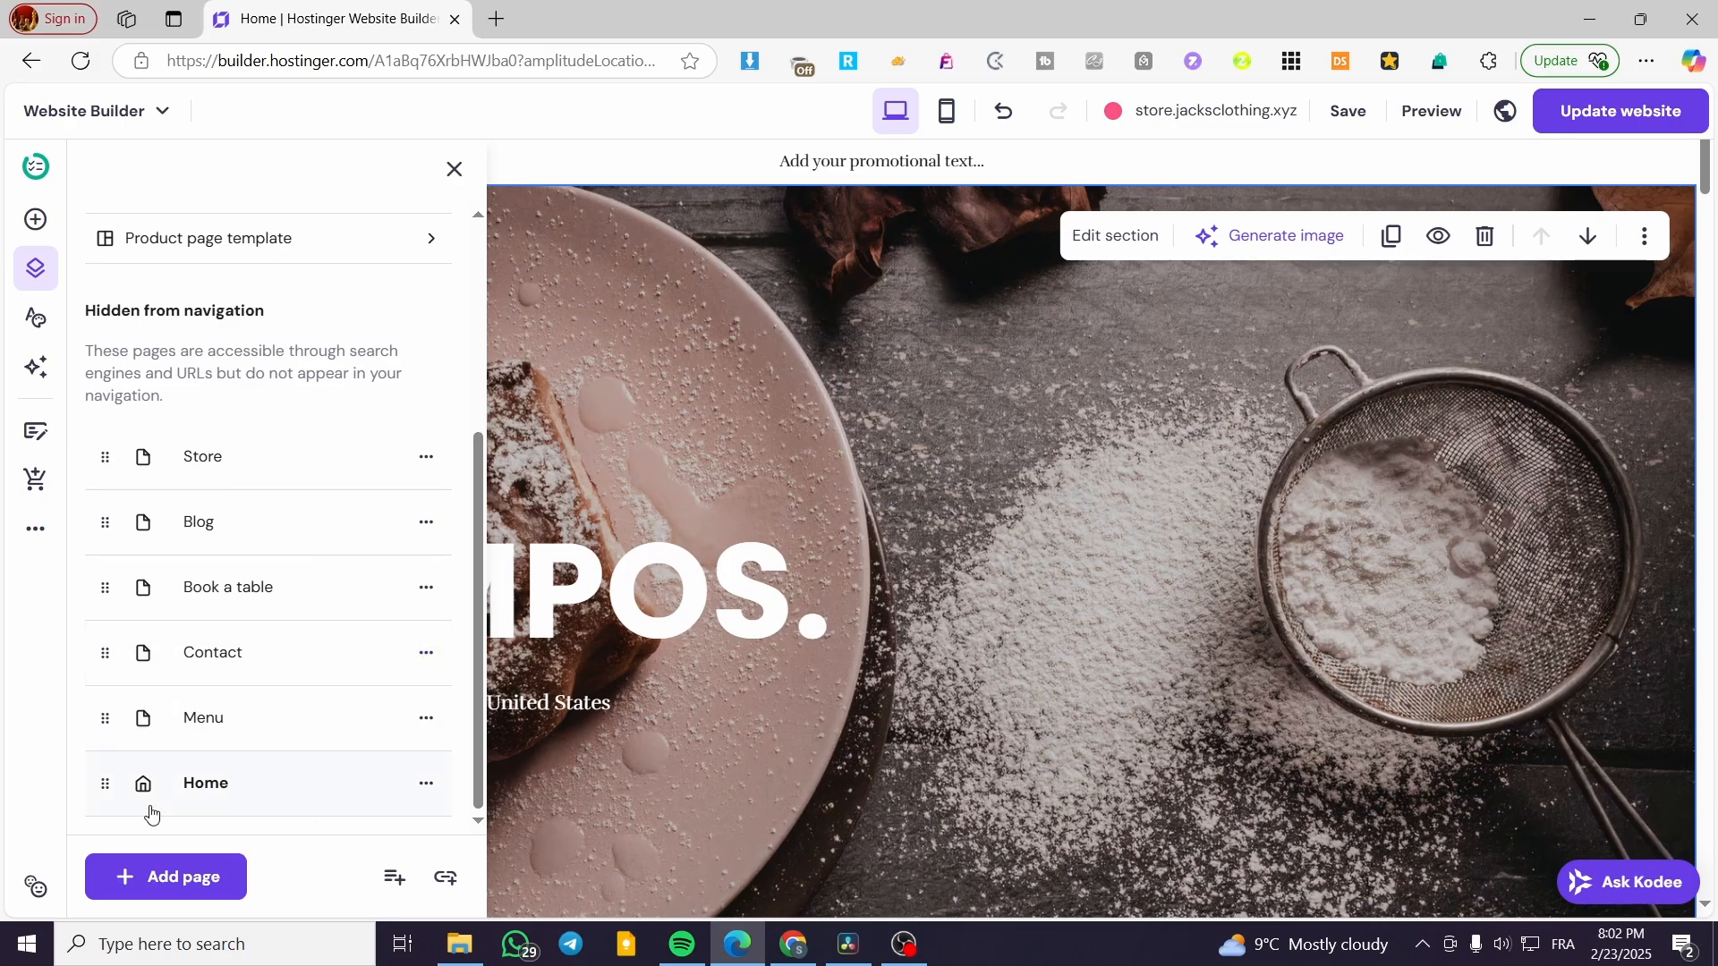
left_click(438, 793)
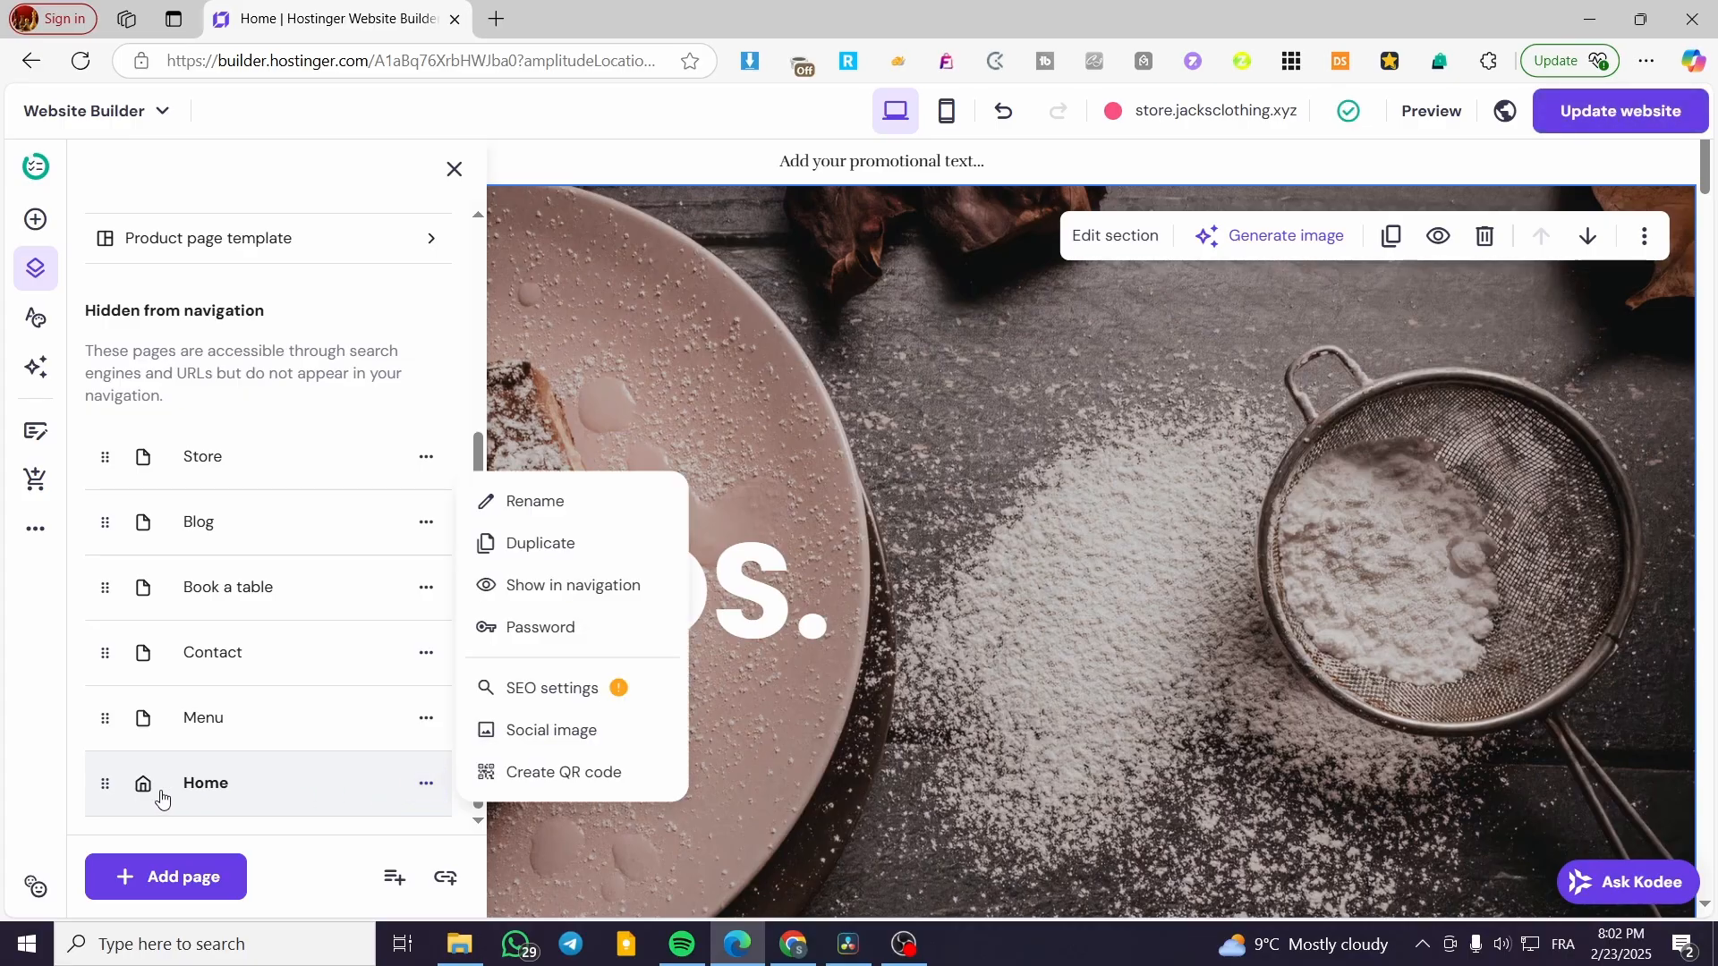
left_click(564, 587)
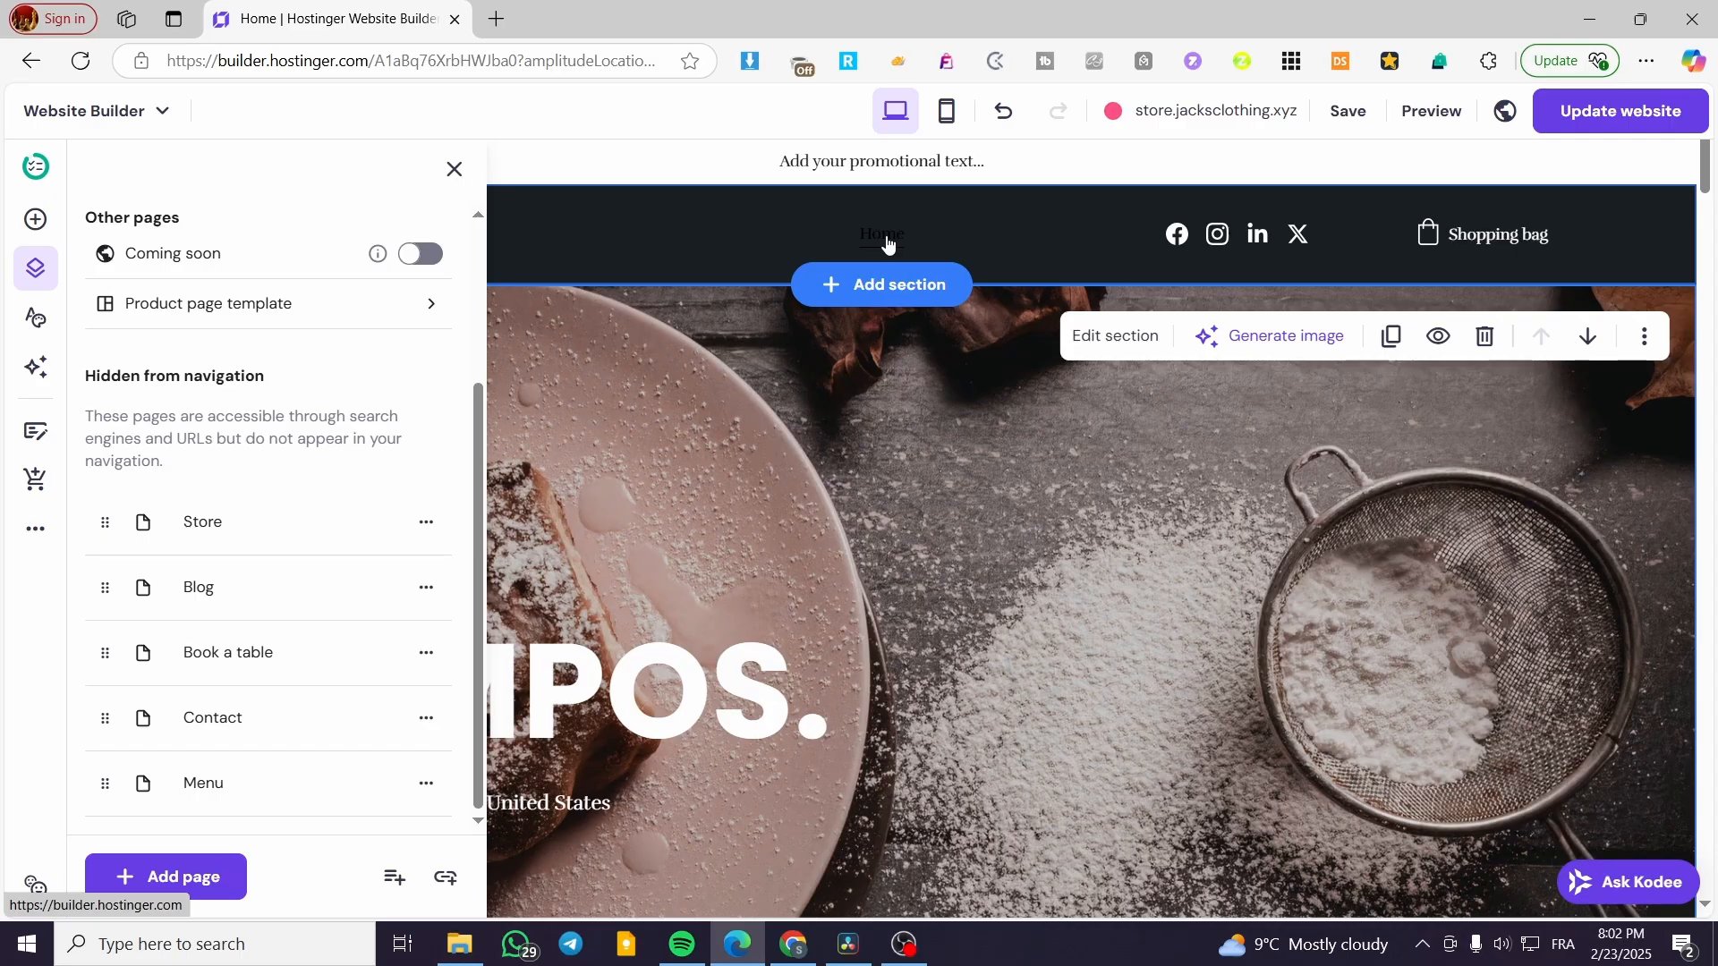
scroll(309, 246, "up", 3)
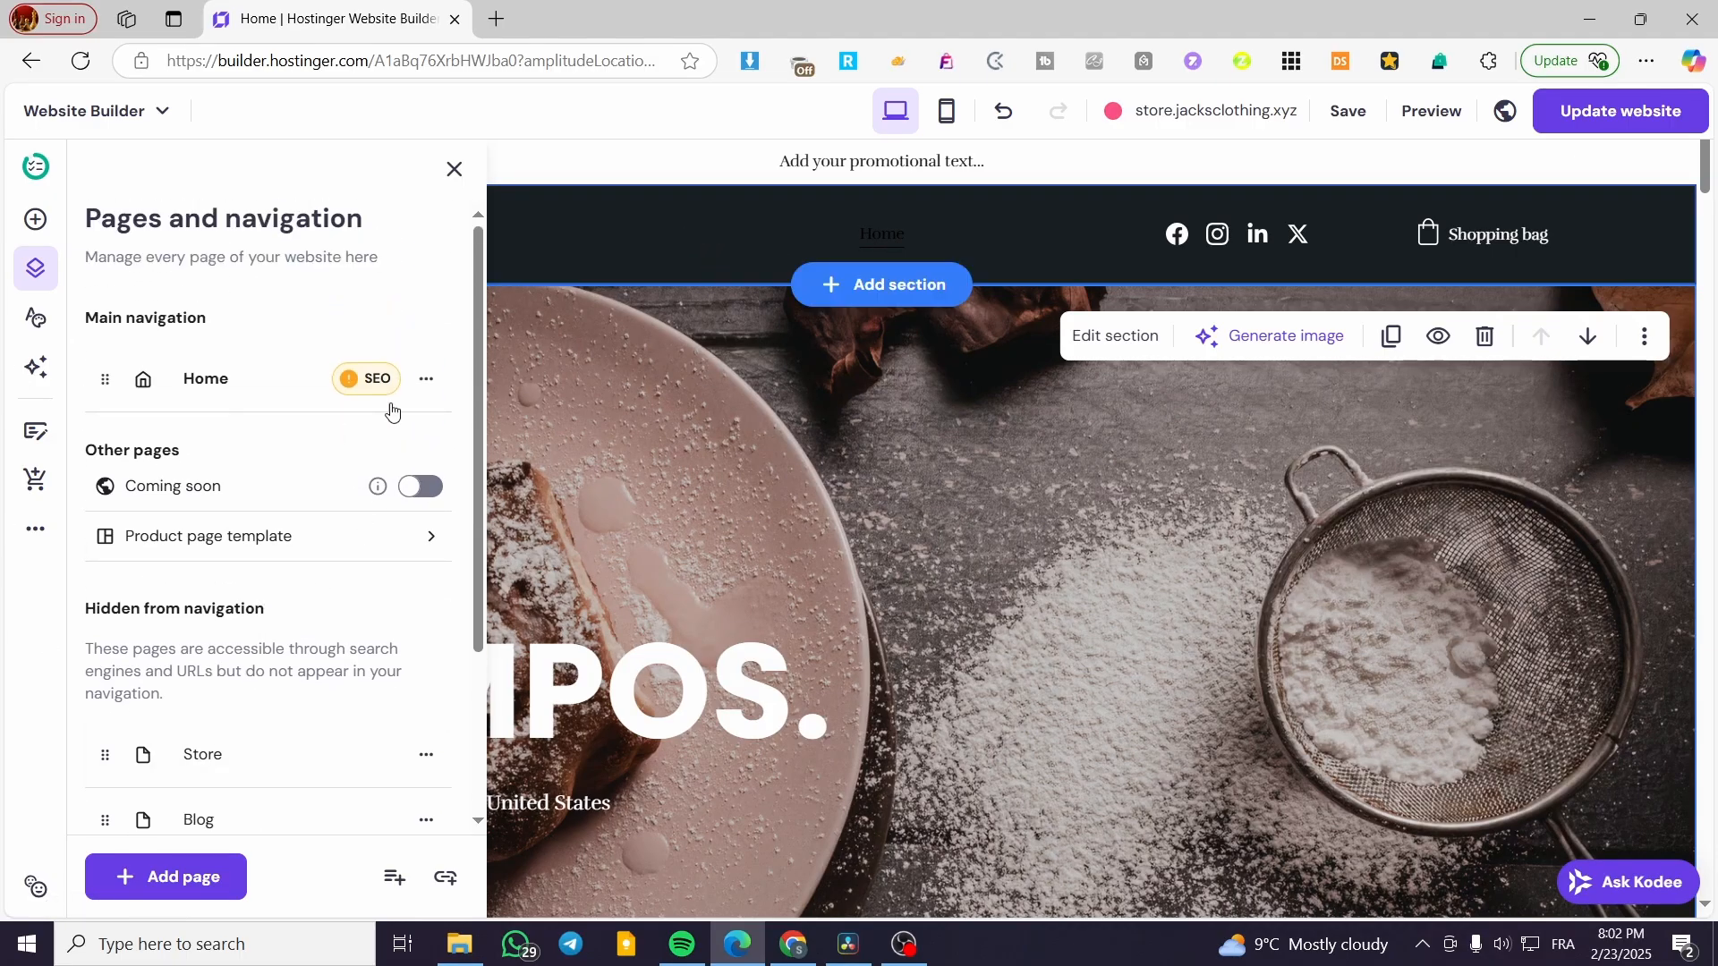
scroll(280, 687, "down", 2)
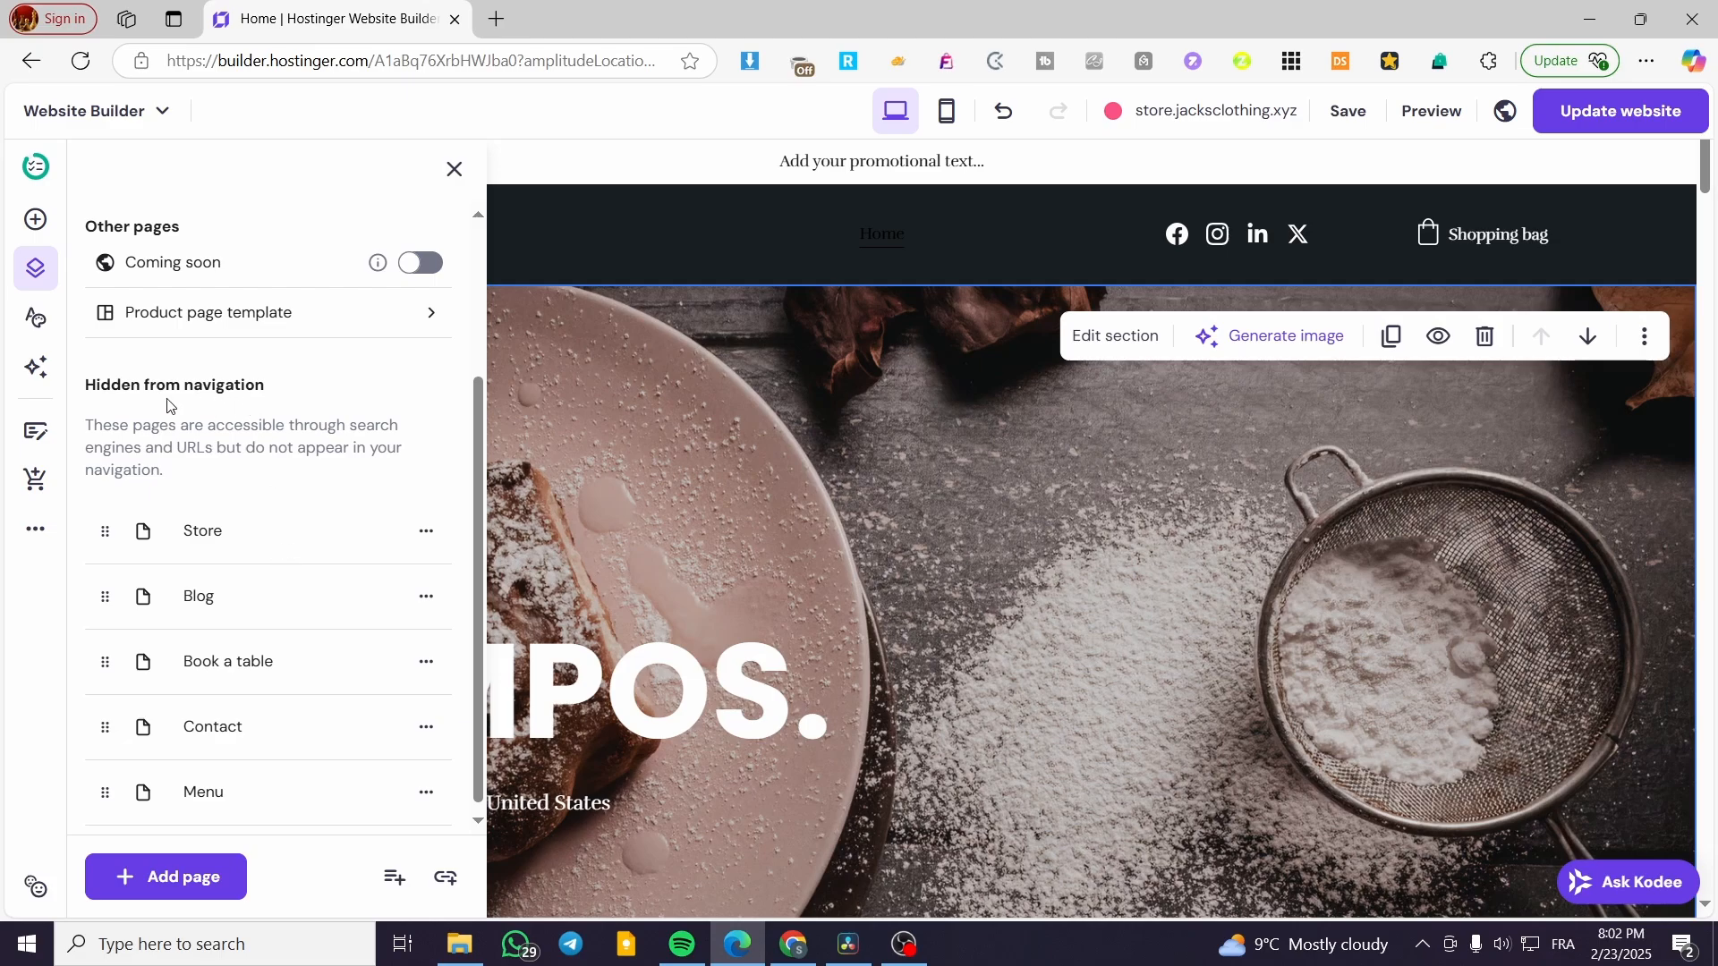
scroll(169, 407, "up", 3)
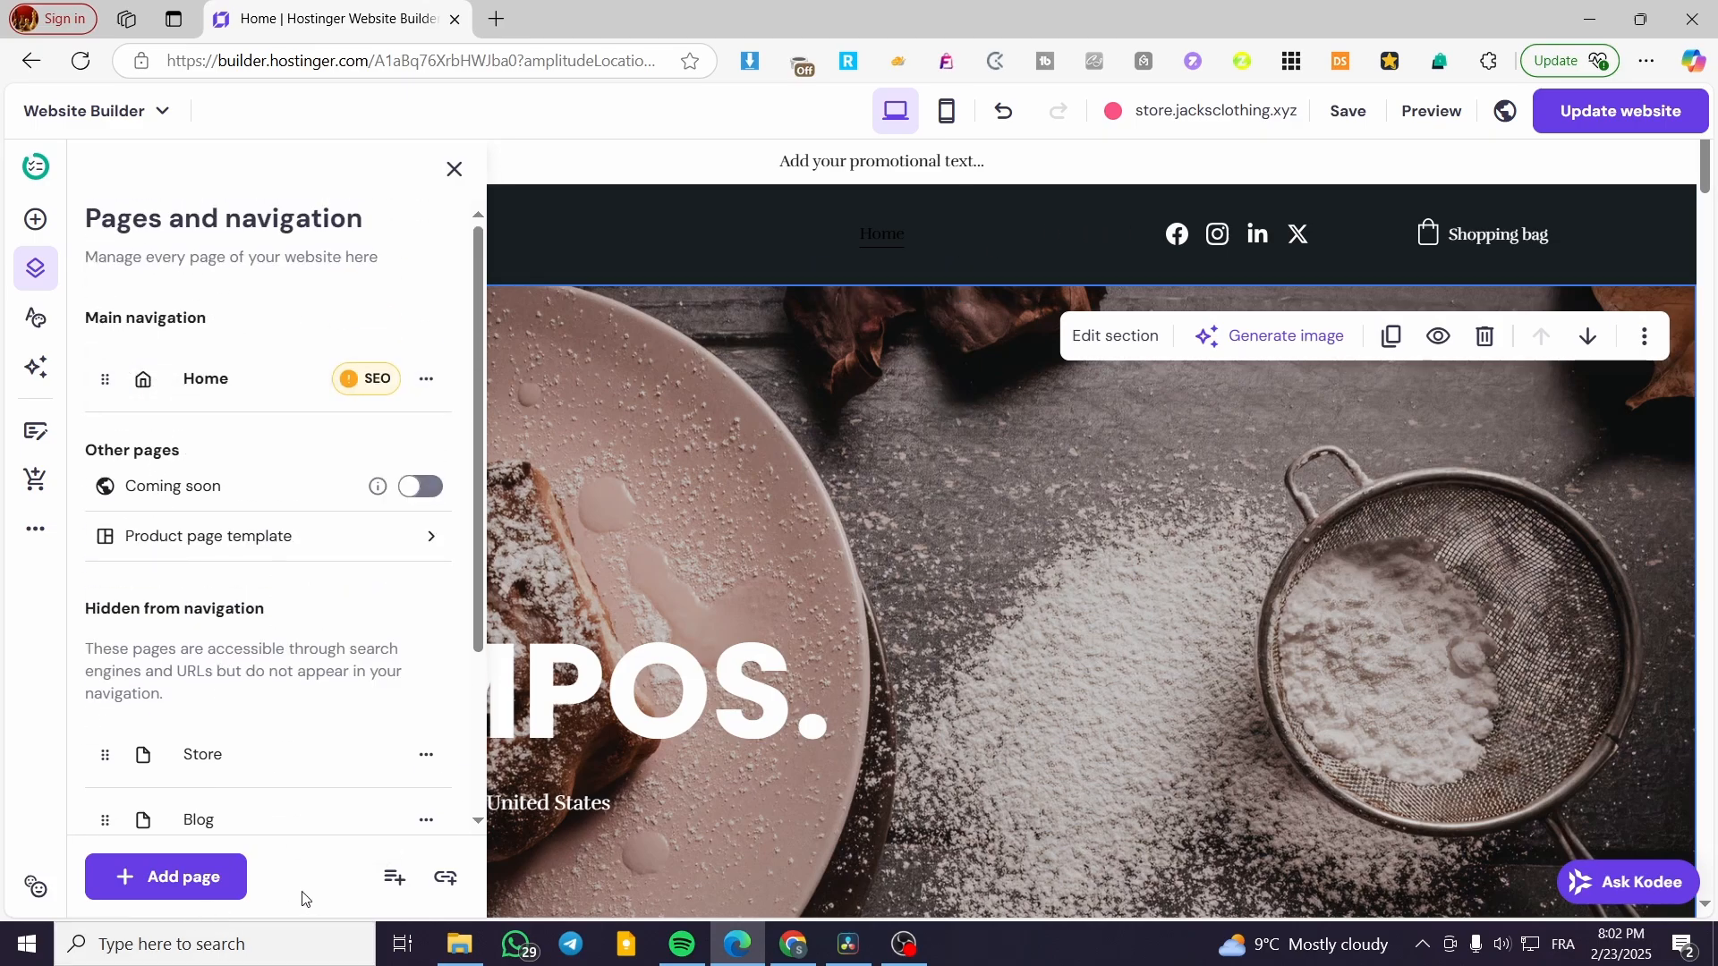
Add a new blog page and save its page settings with the name Blog and the URL blog-list
left_click(158, 889)
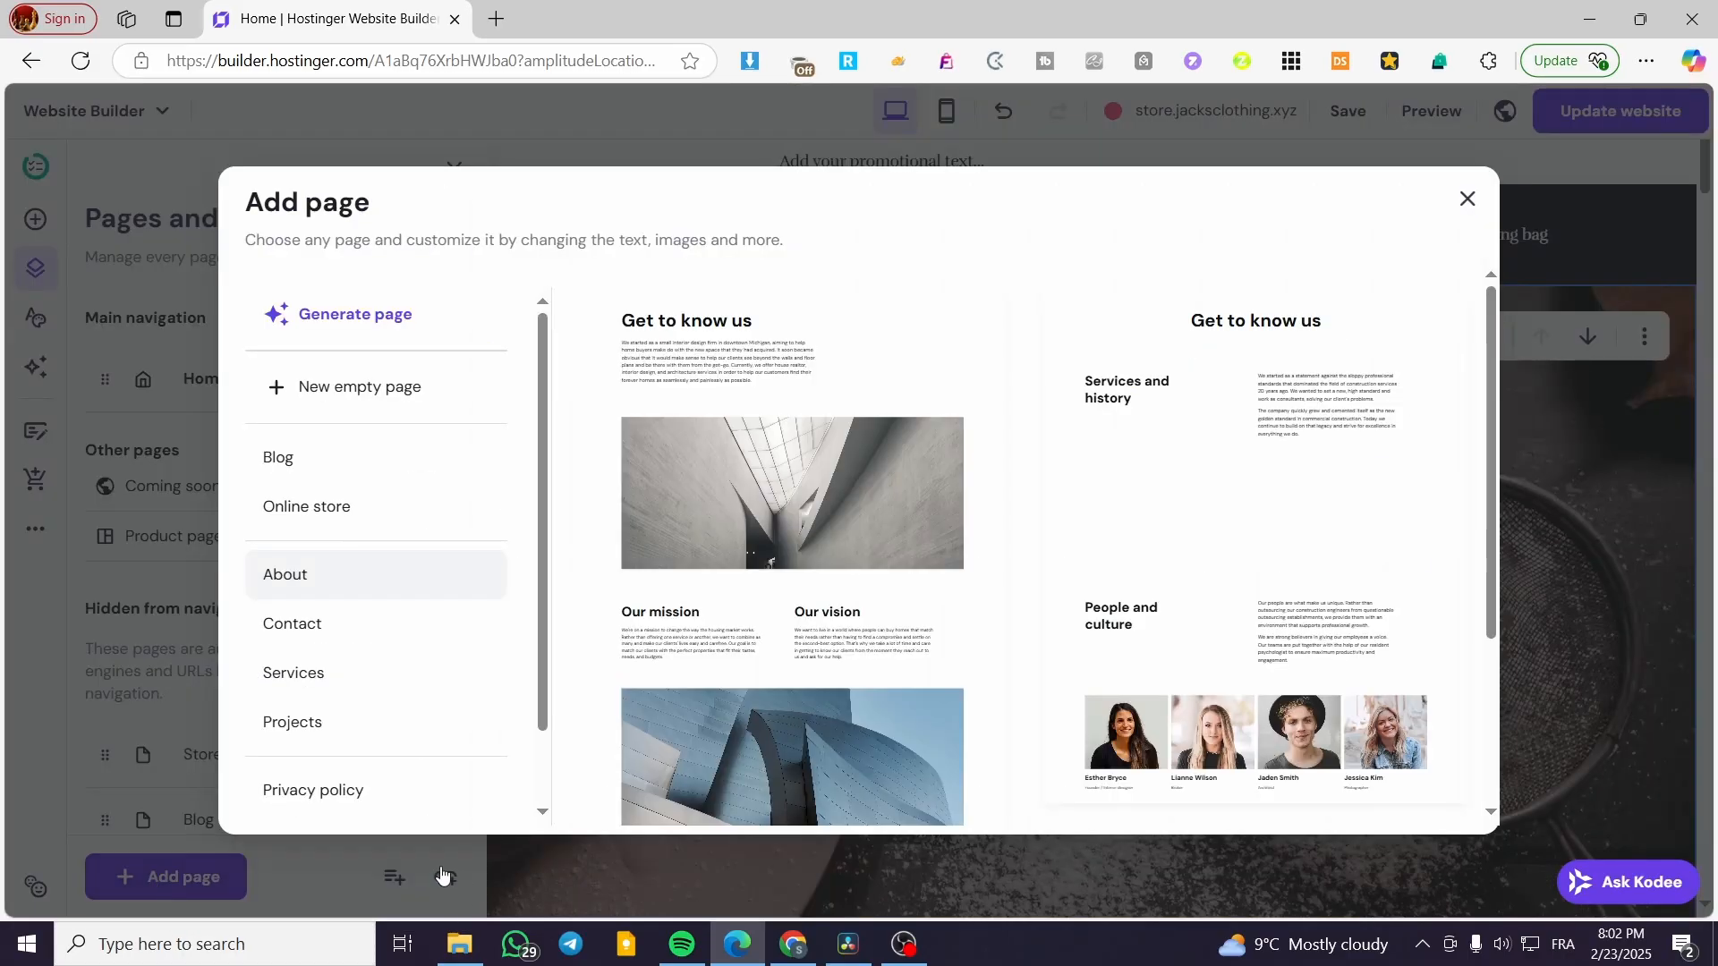
left_click(383, 464)
left_click(851, 486)
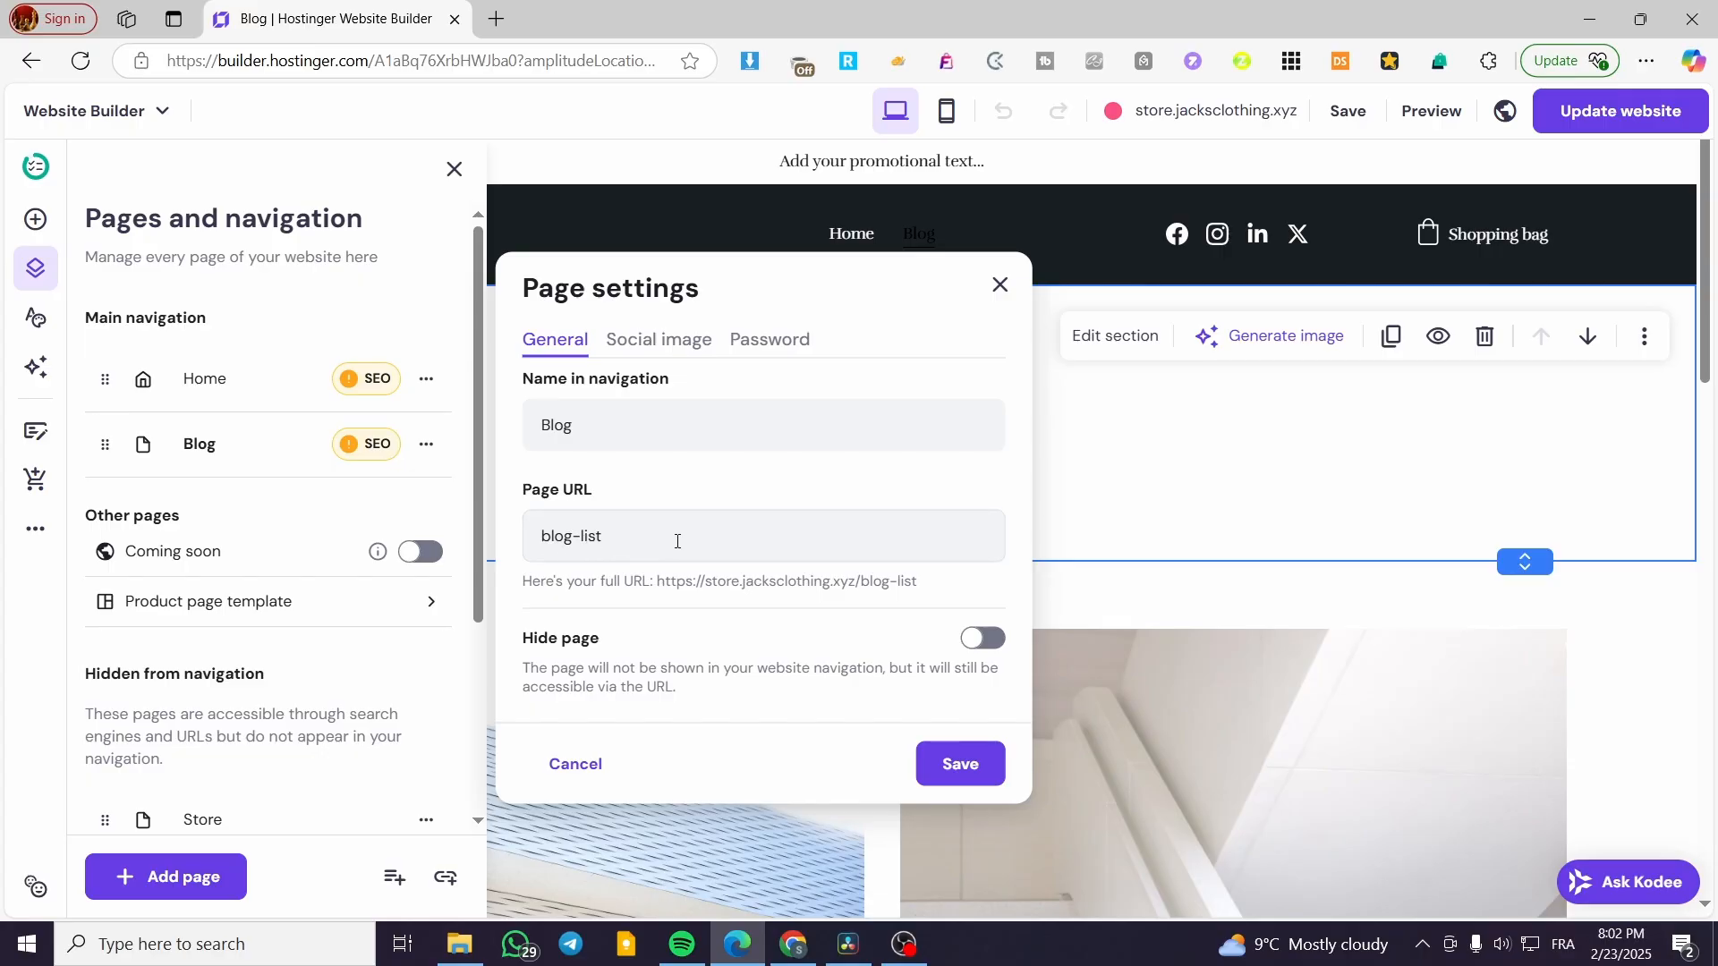
left_click(952, 763)
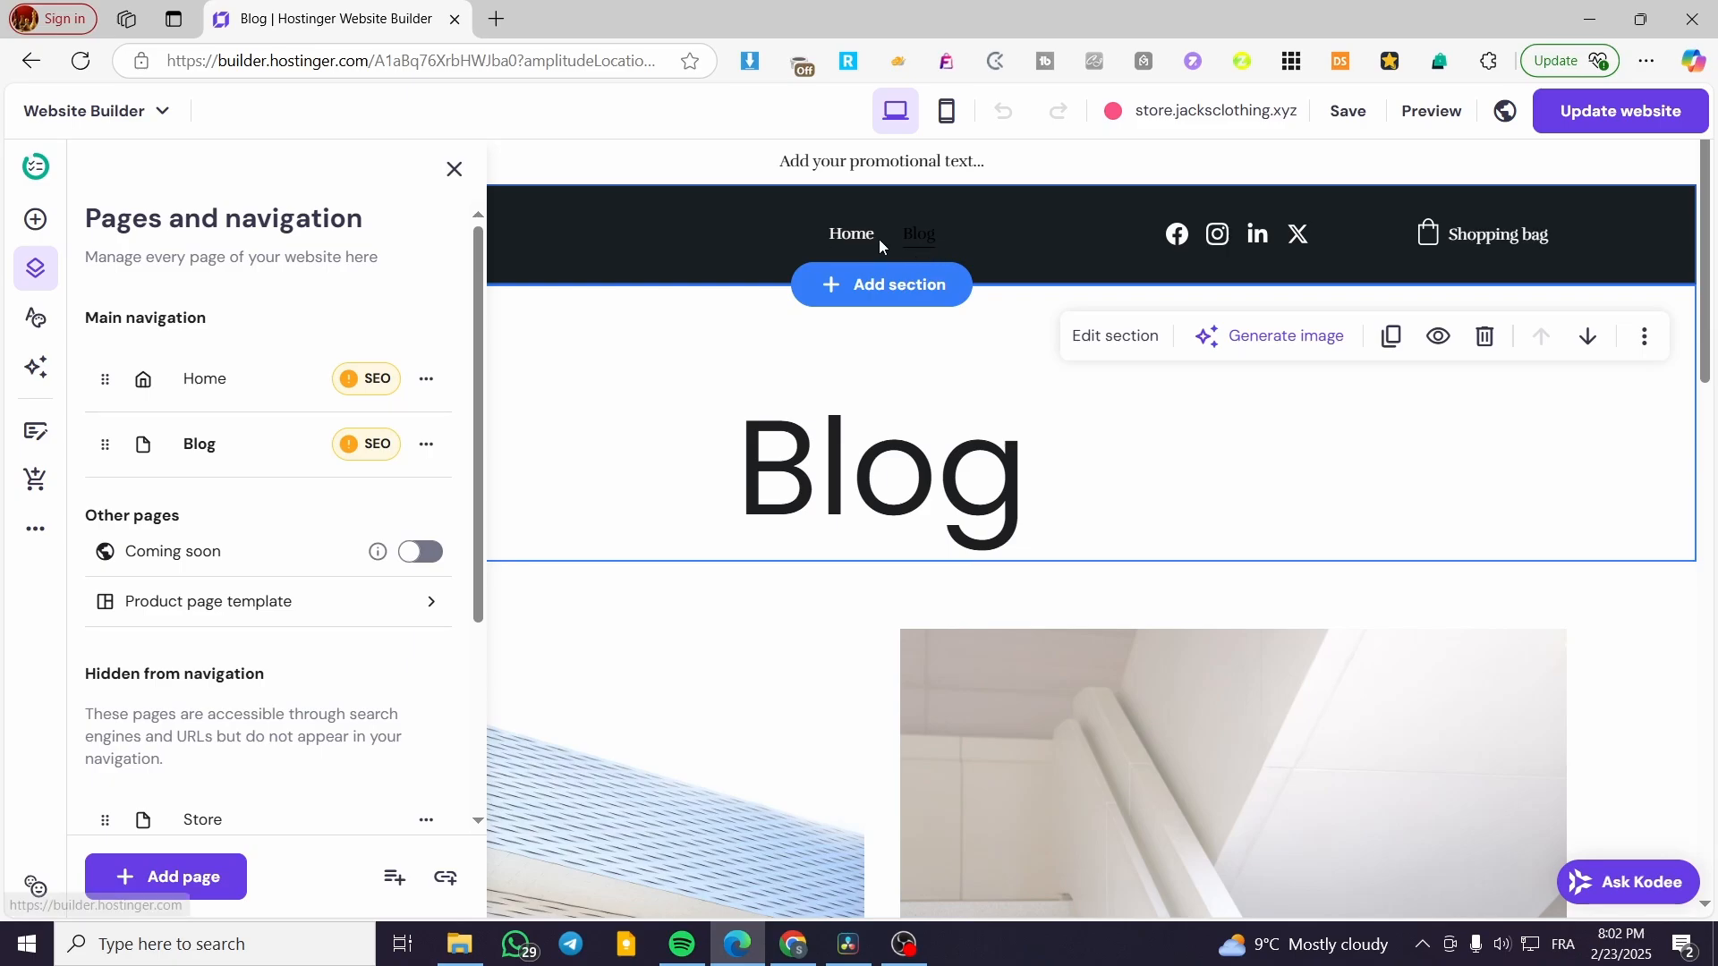
Switch the editor to the Home page and look over its opening section
left_click(181, 387)
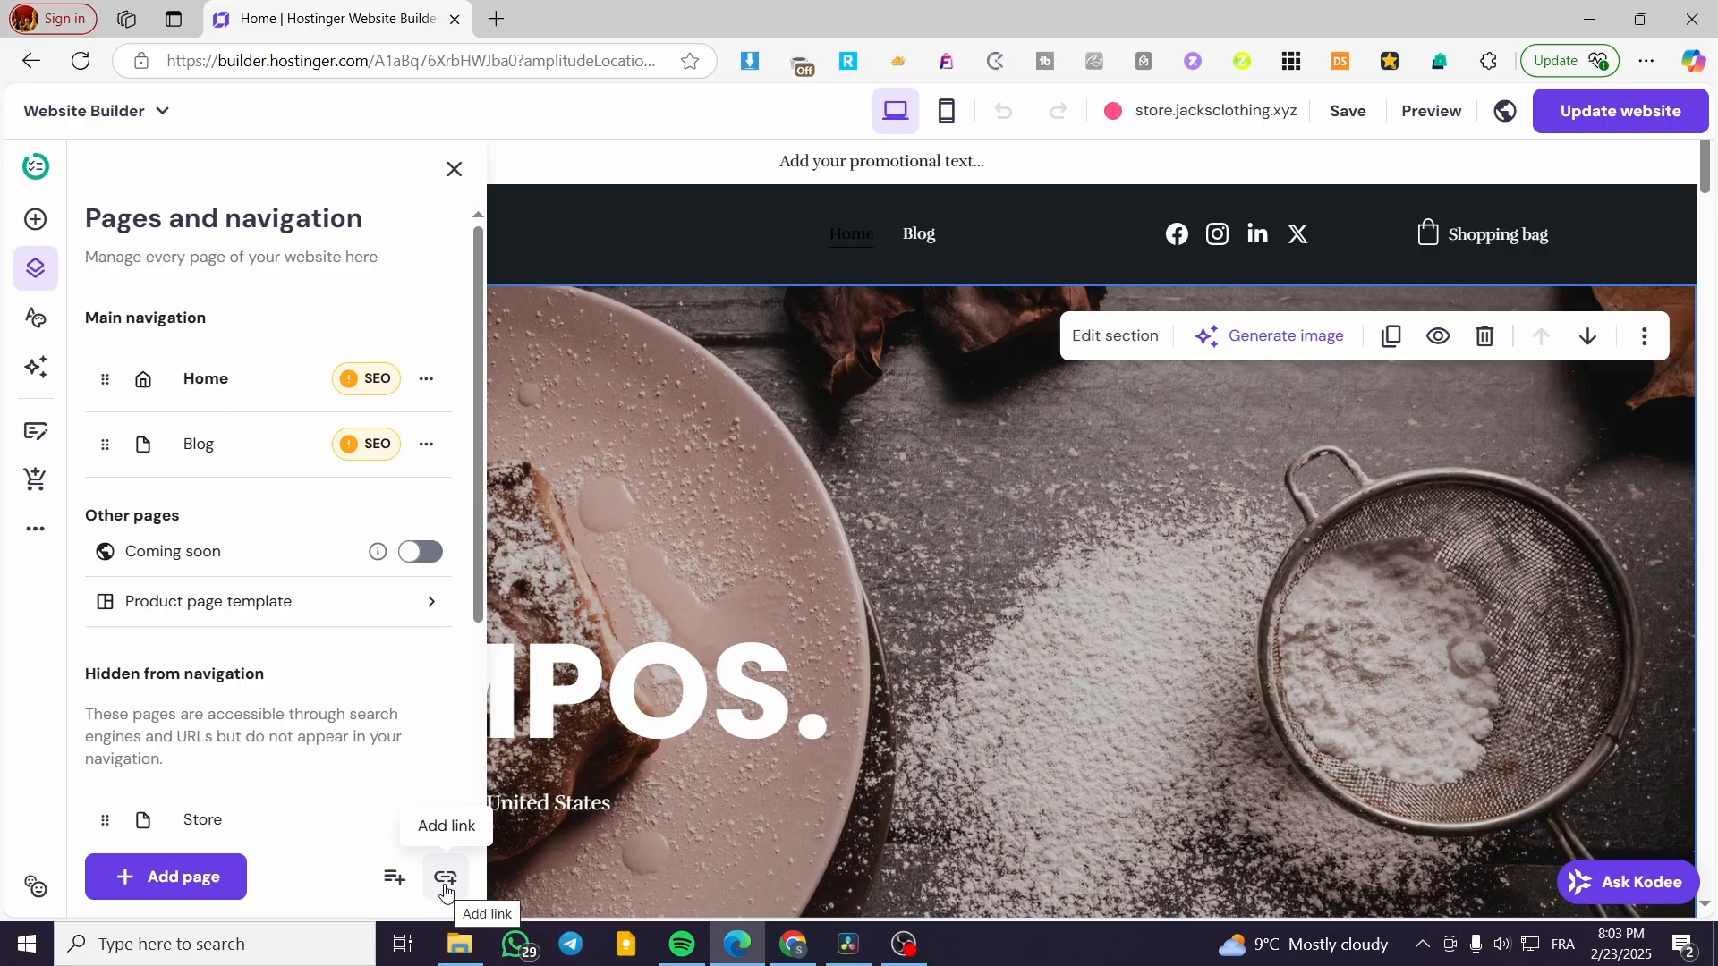
scroll(915, 738, "down", 5)
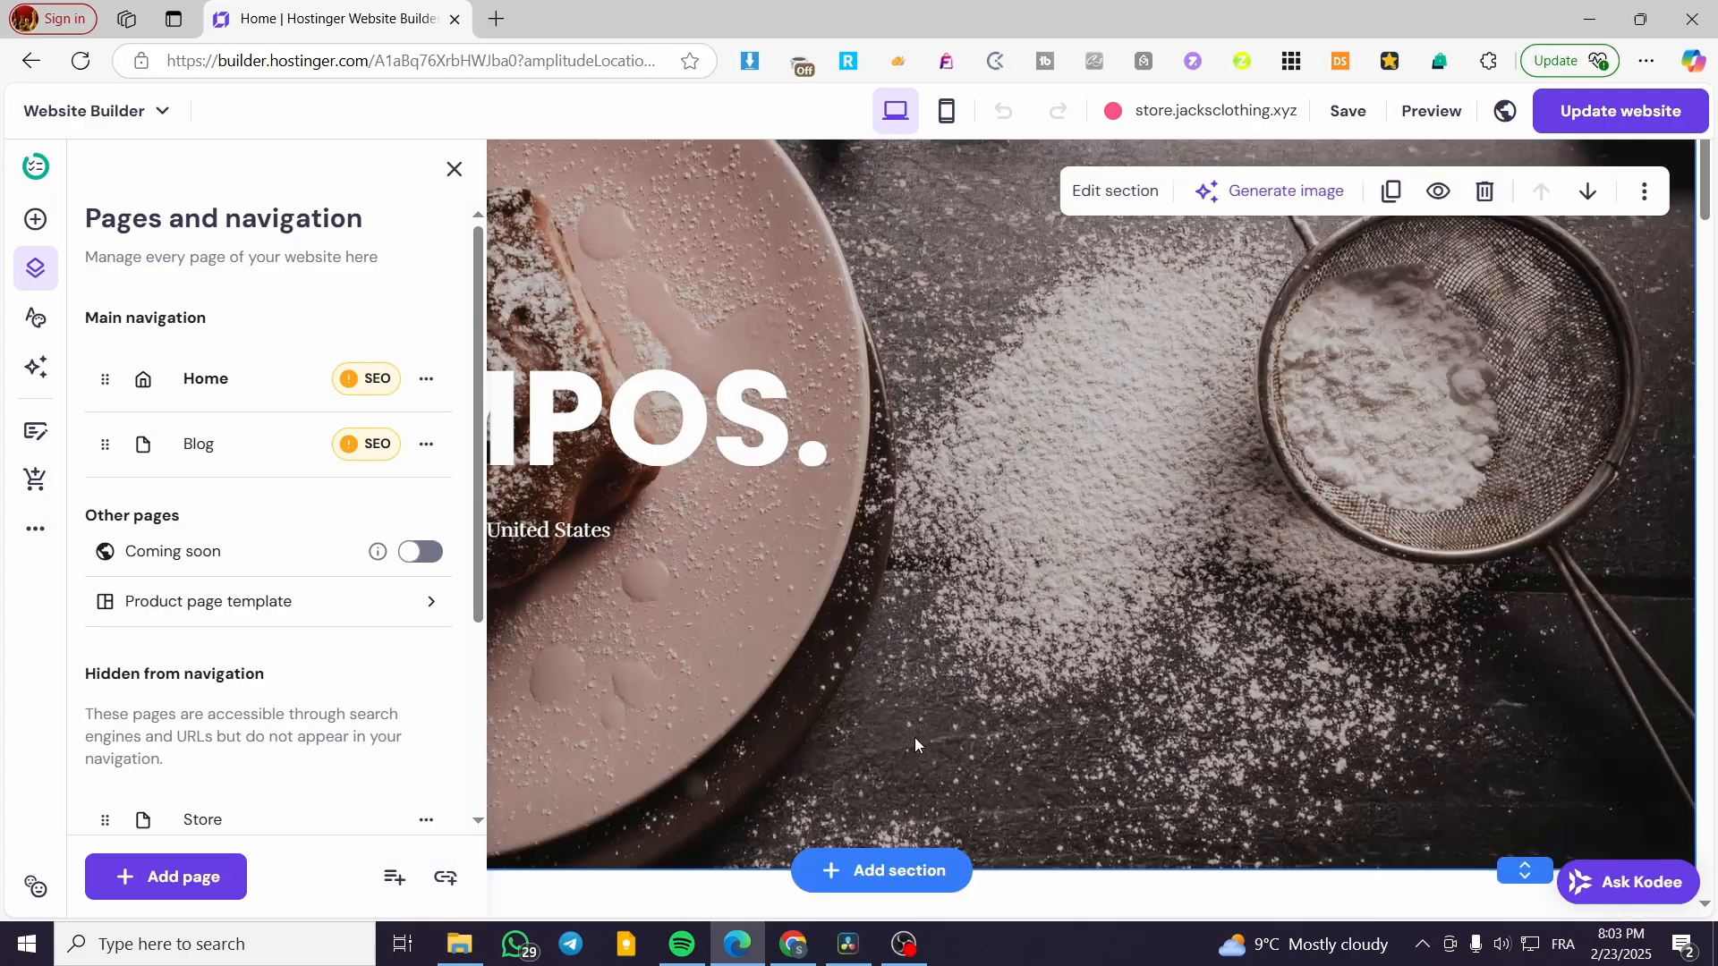
scroll(817, 770, "up", 5)
left_click(442, 881)
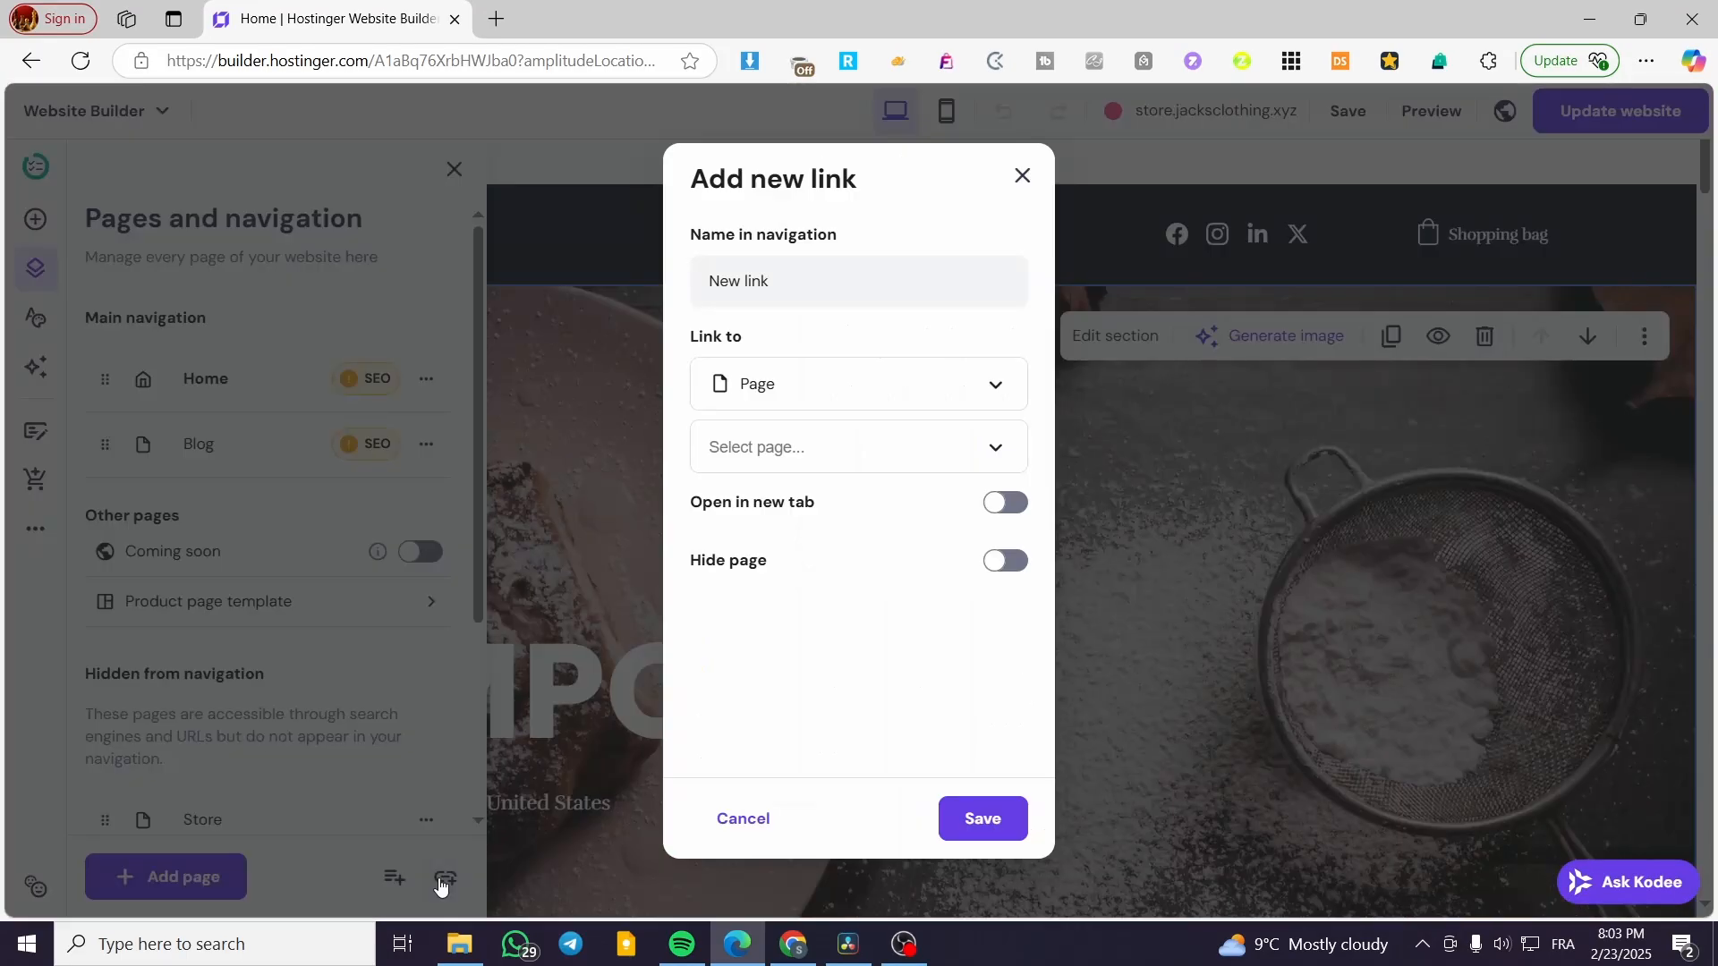
left_click(781, 387)
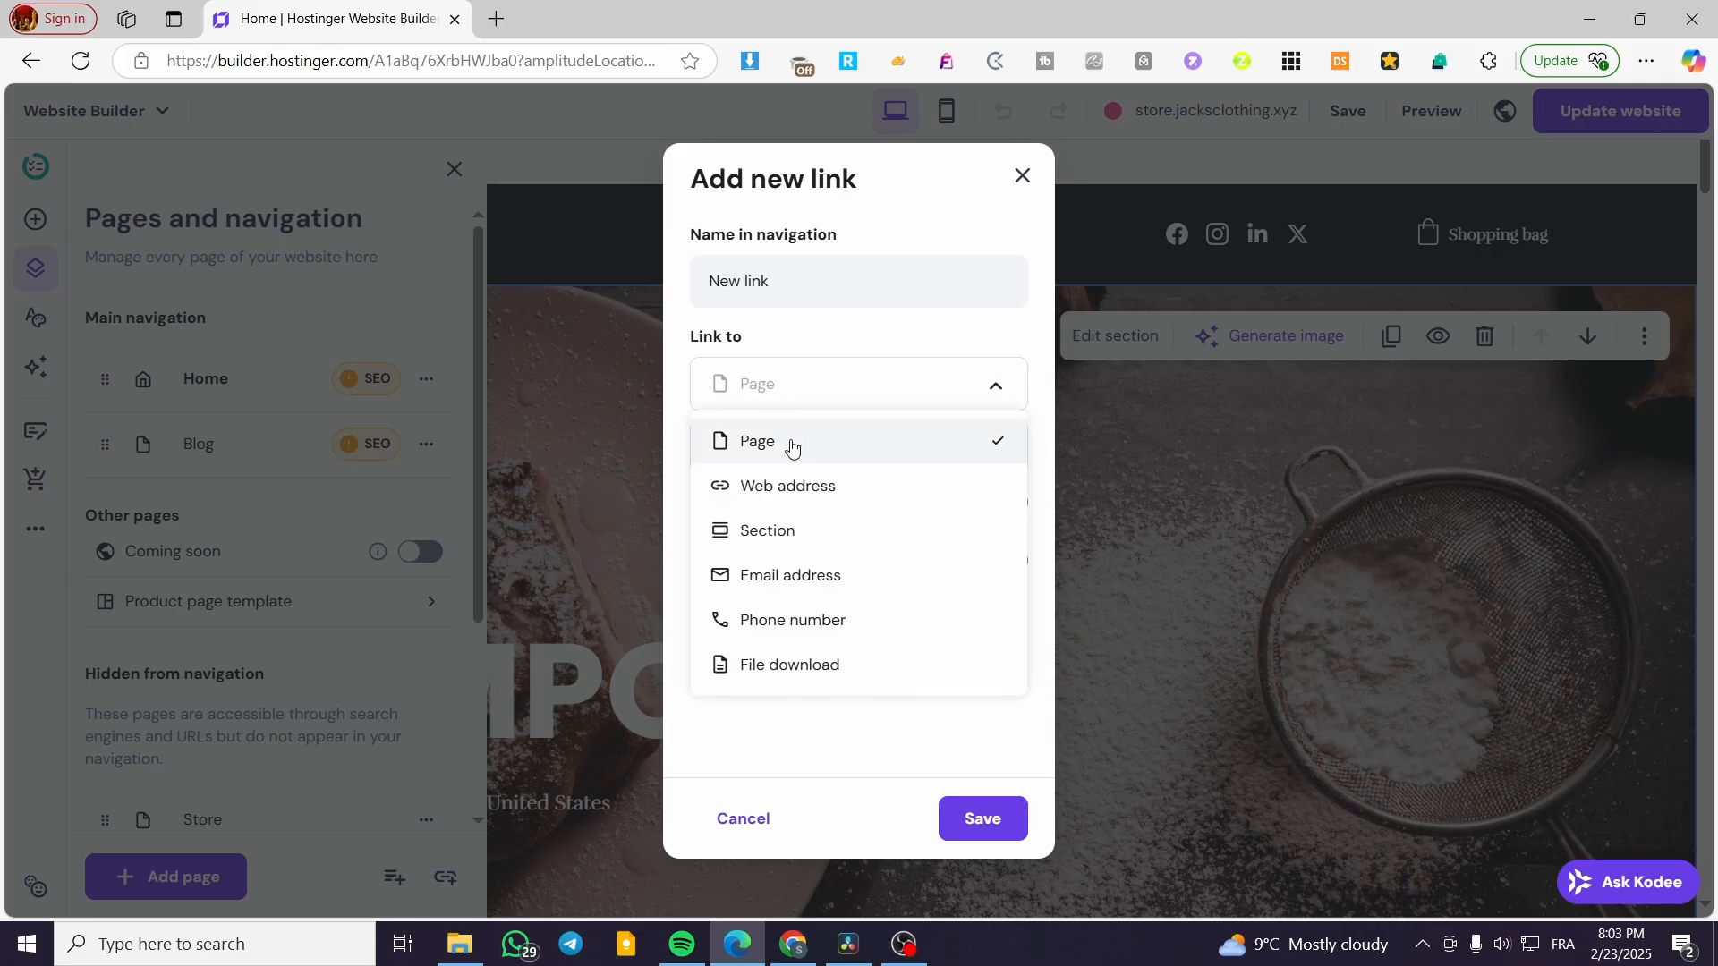
left_click(817, 538)
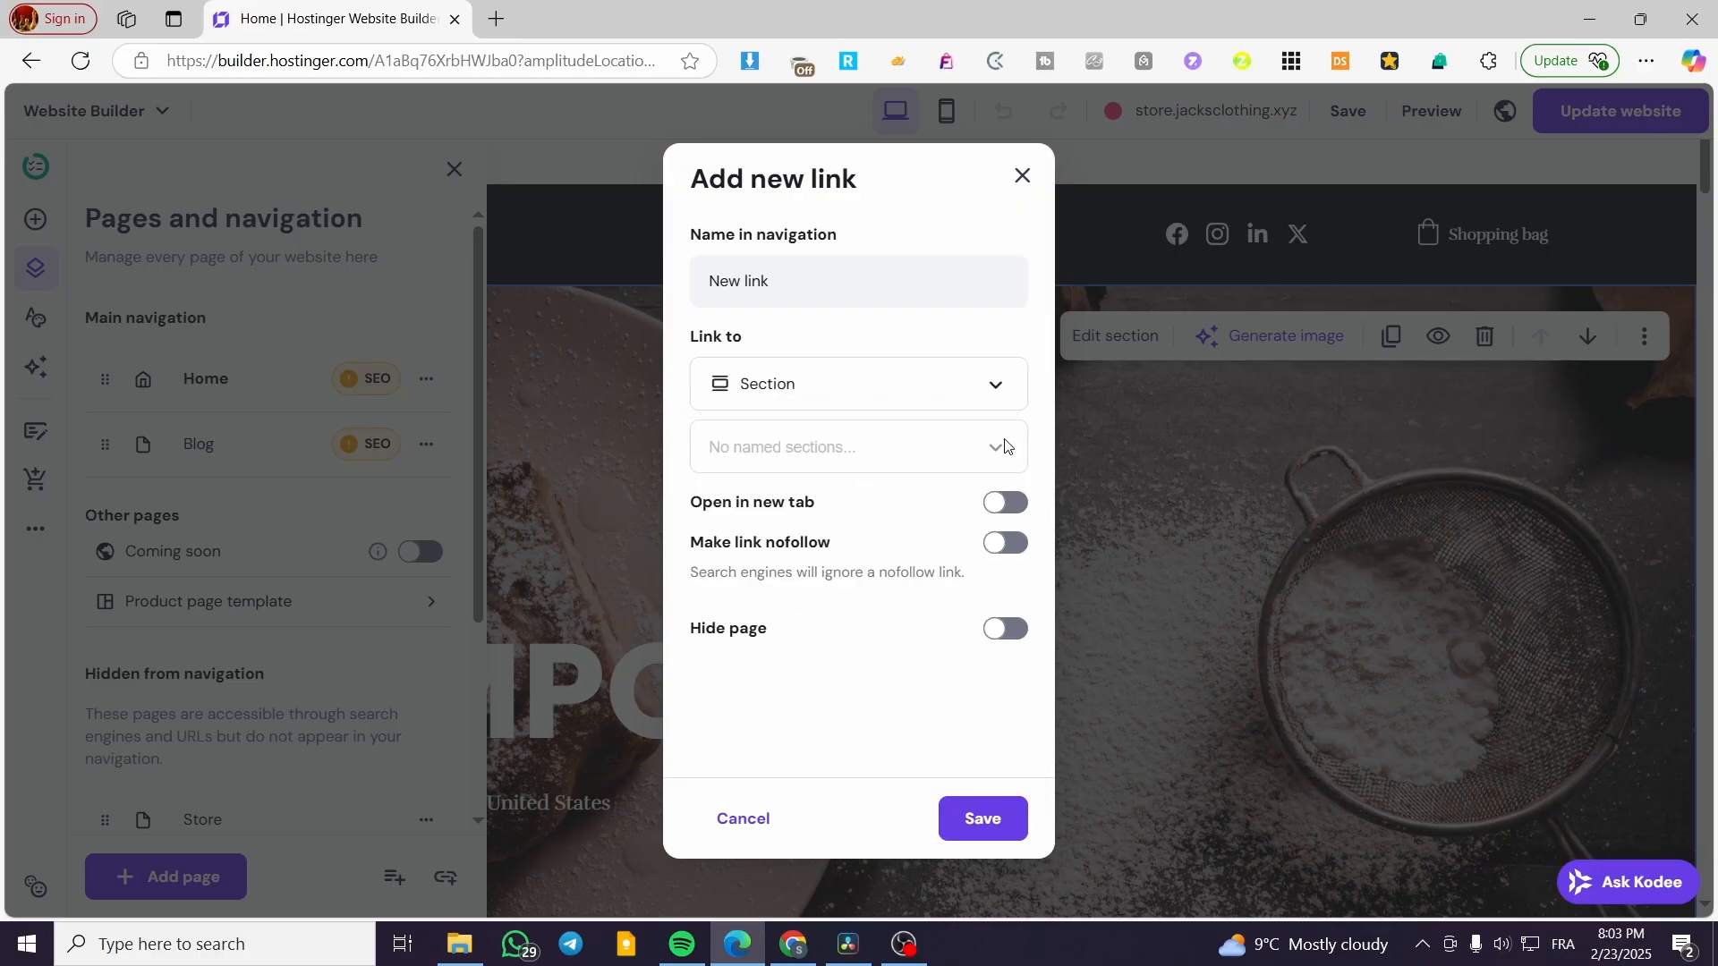
left_click(1022, 176)
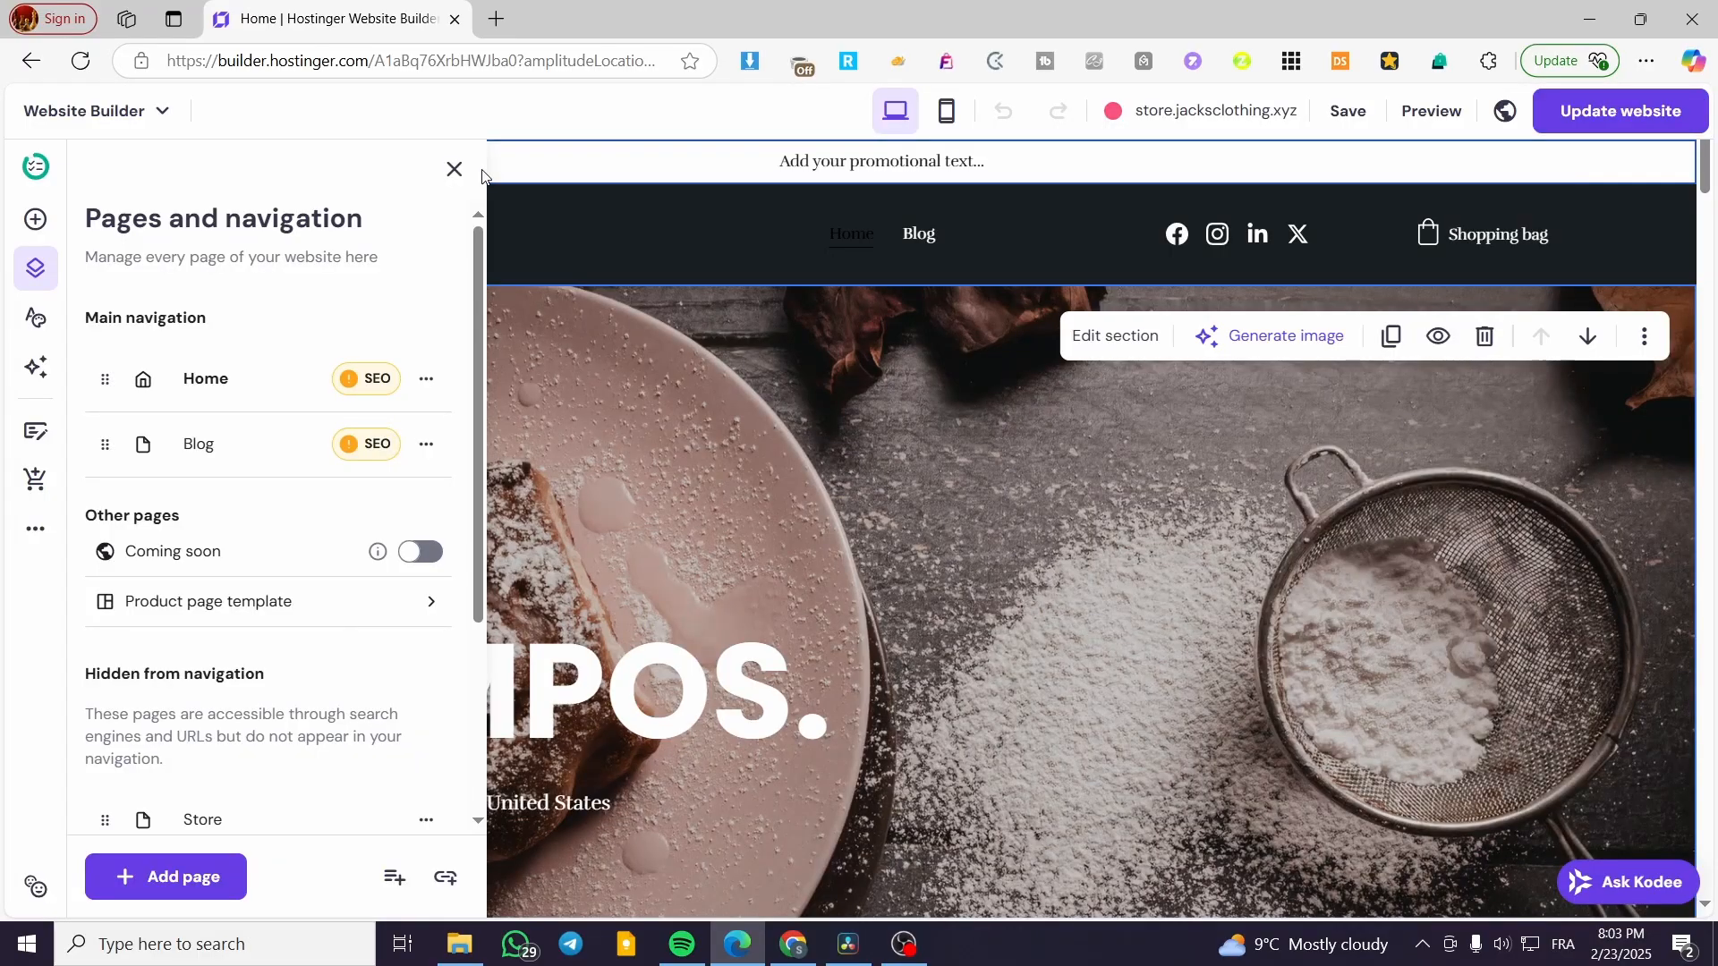
Set the anchor name of the WE CARE section on the Home page to #bread
scroll(1450, 629, "down", 10)
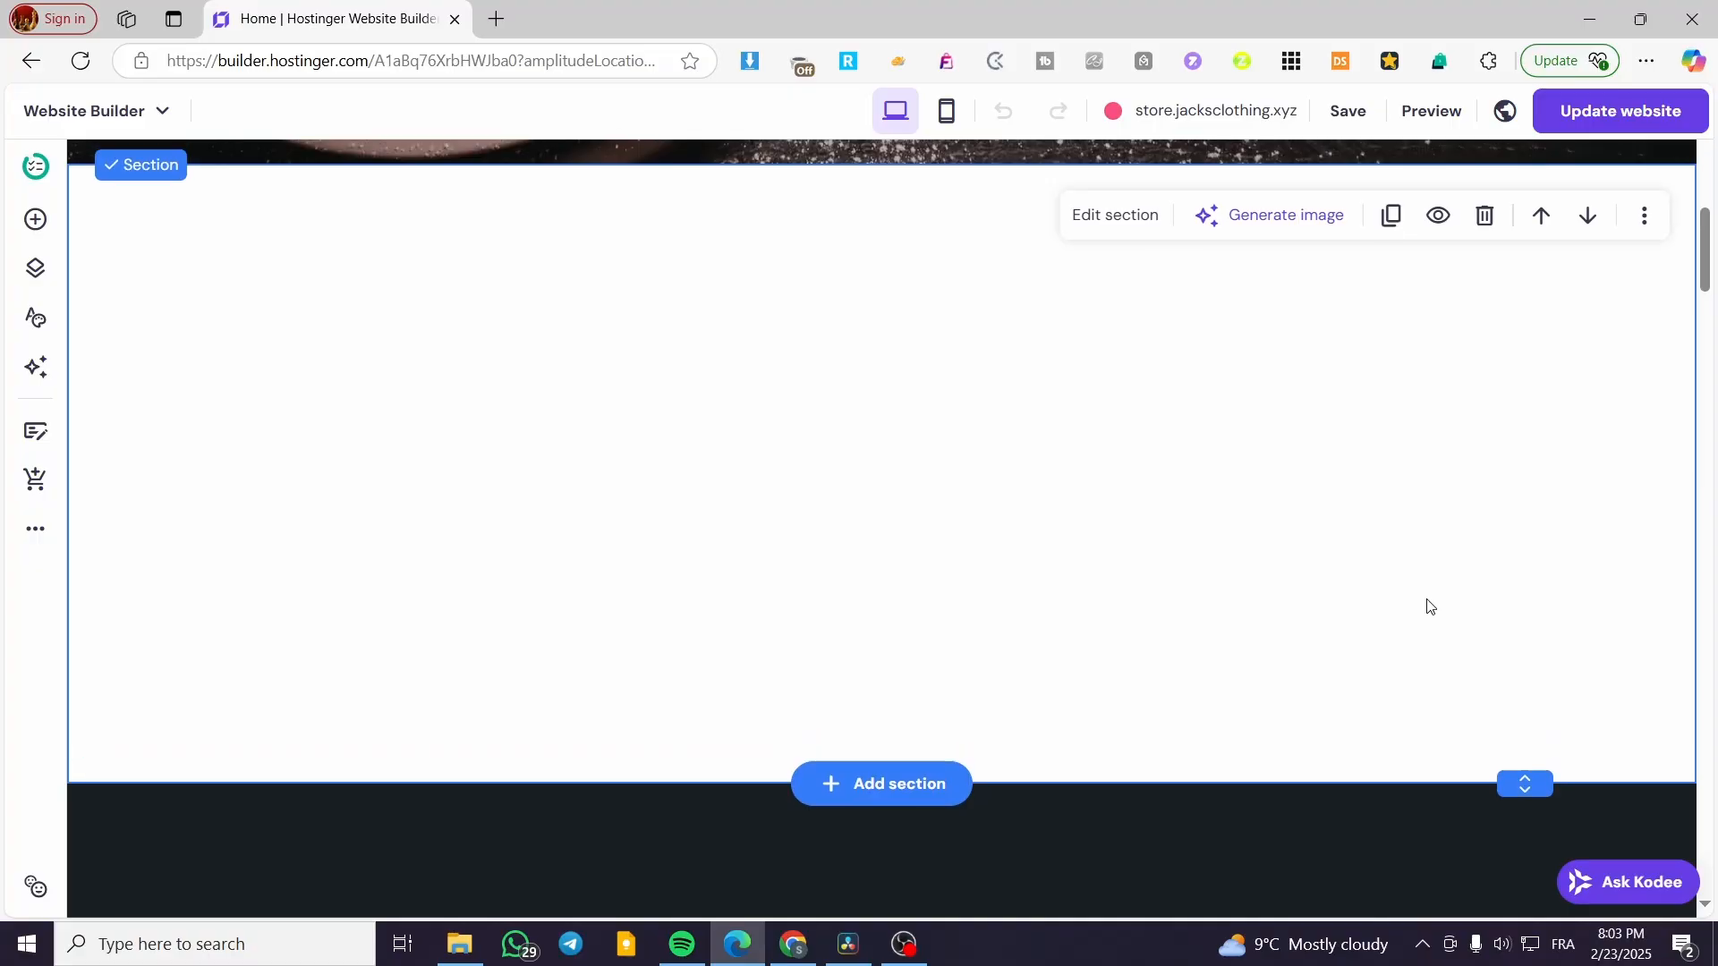
scroll(1423, 627, "down", 15)
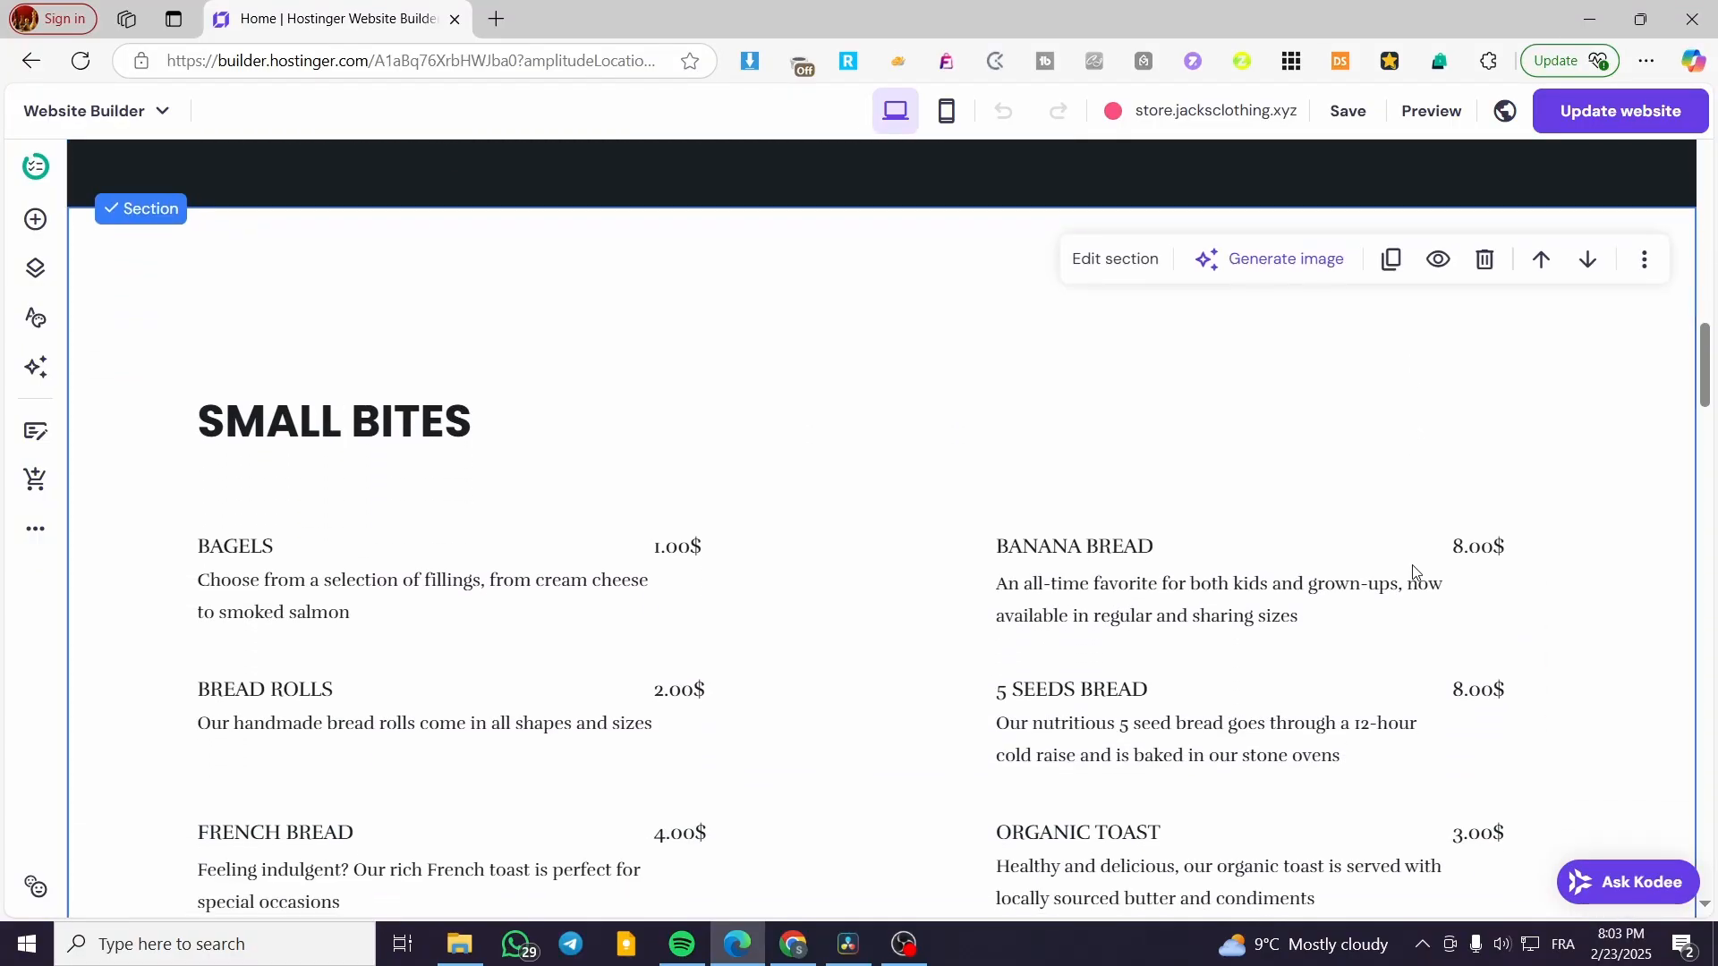
scroll(1414, 571, "up", 6)
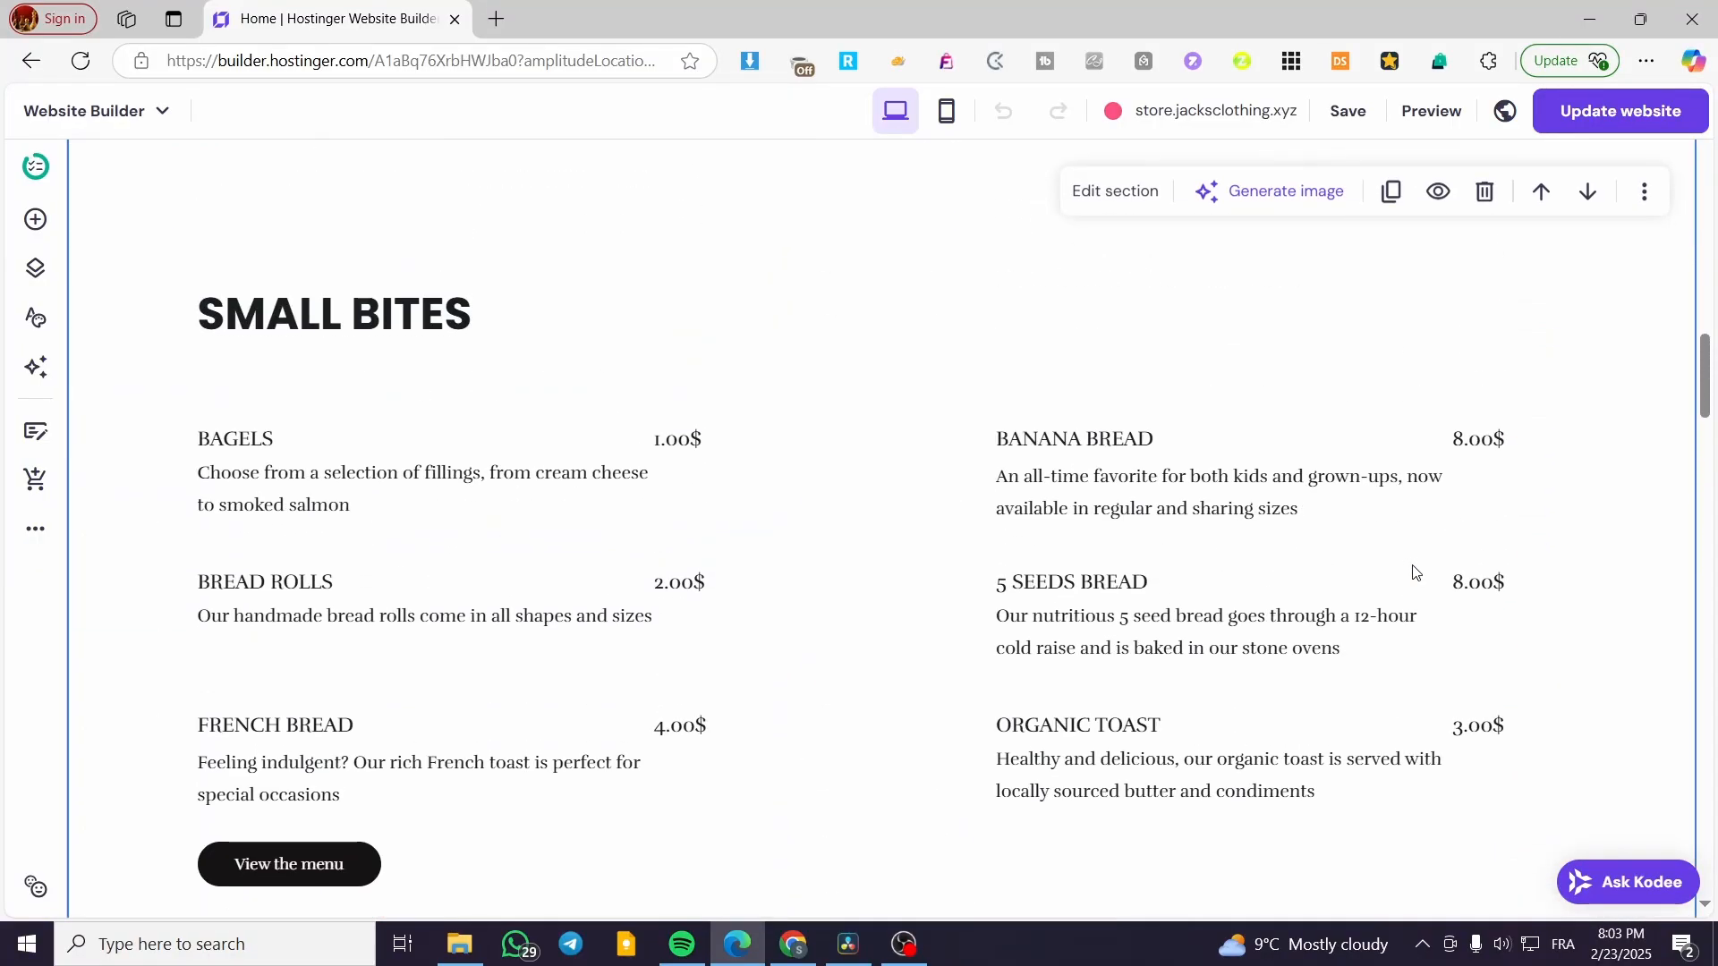
scroll(1413, 573, "down", 8)
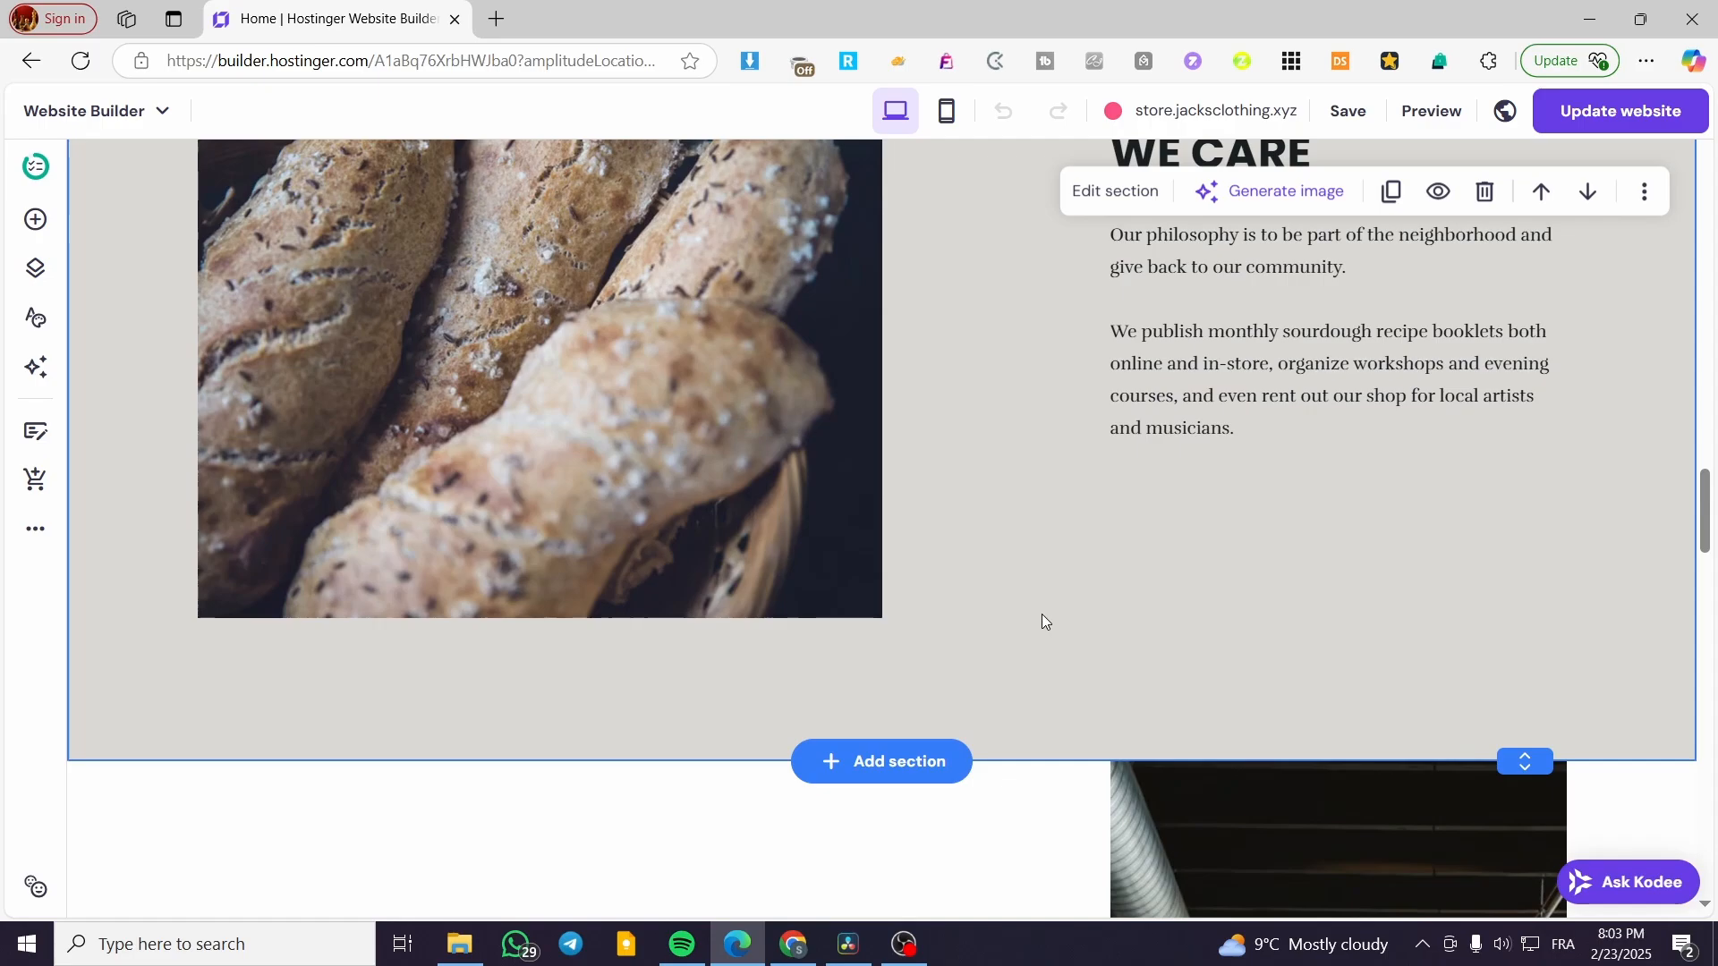
scroll(1196, 592, "up", 2)
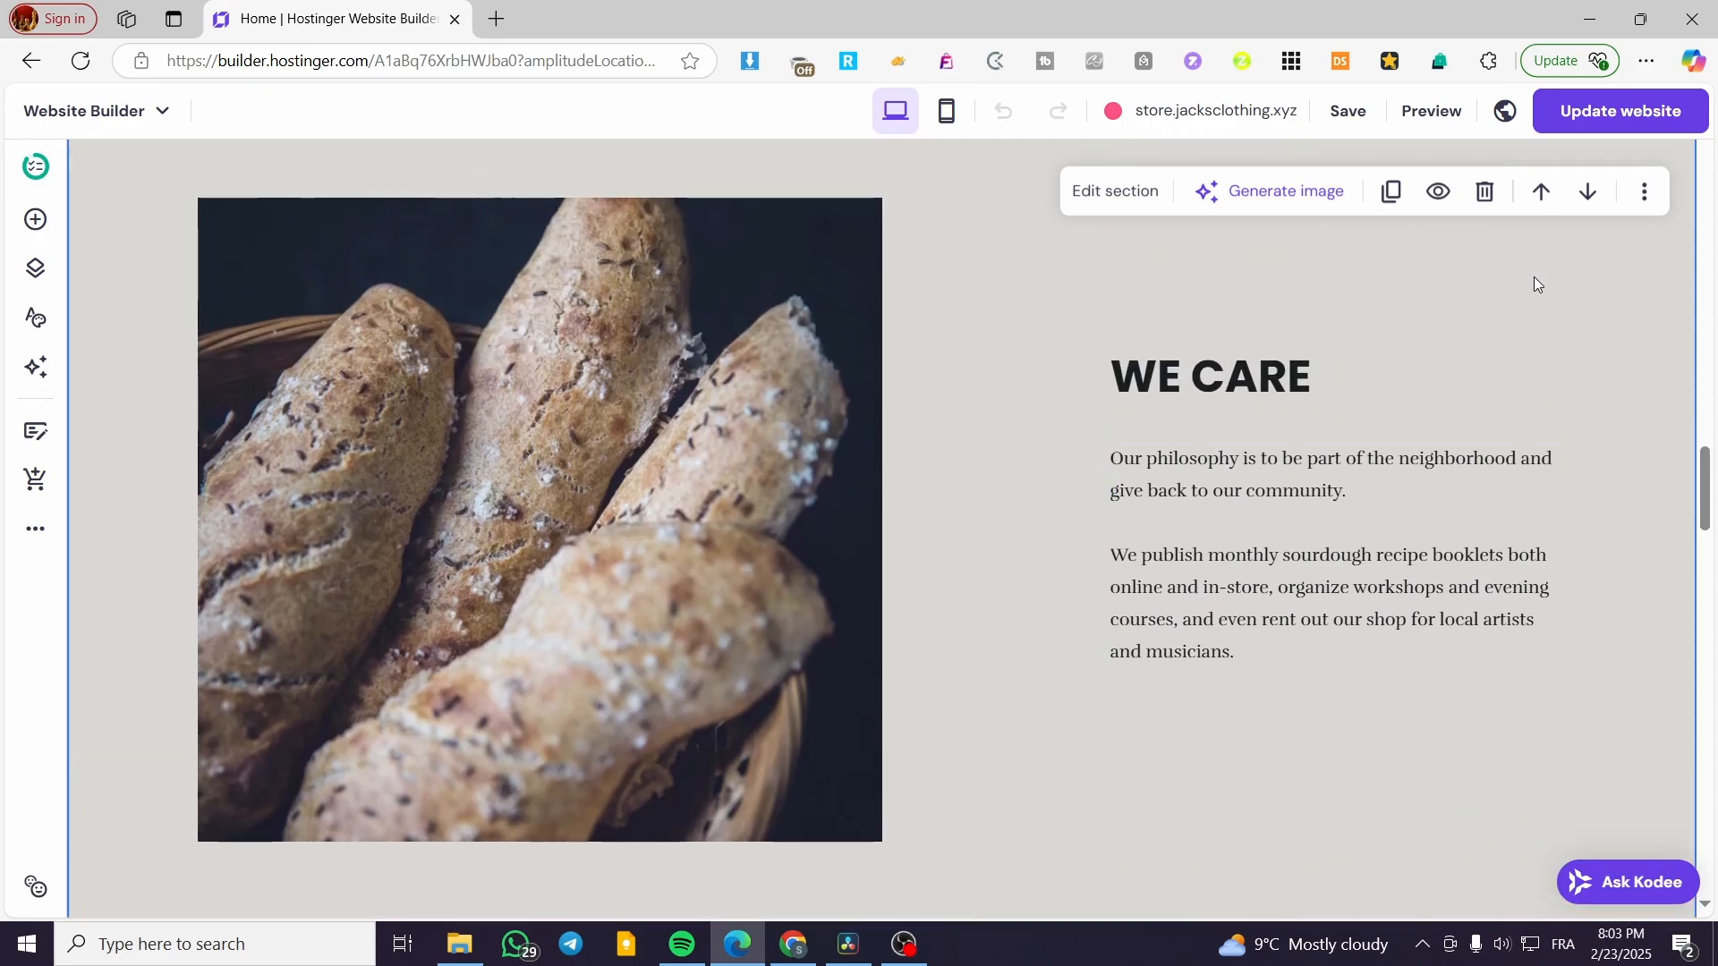
scroll(1534, 285, "up", 2)
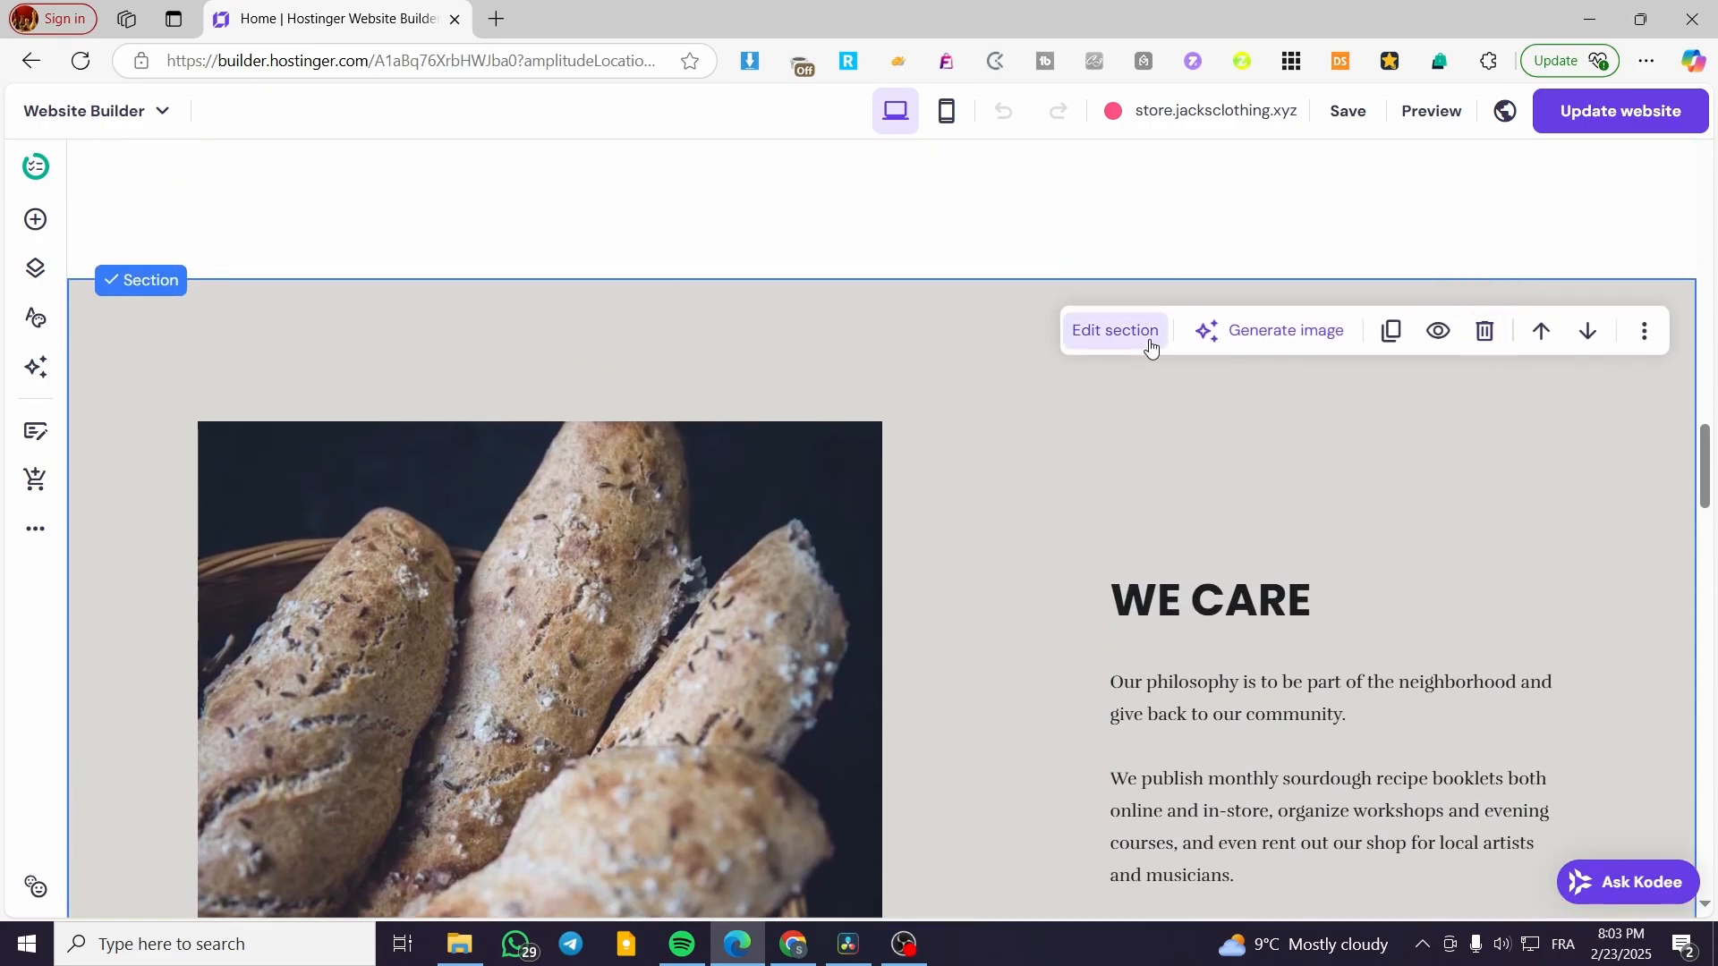
left_click(1151, 348)
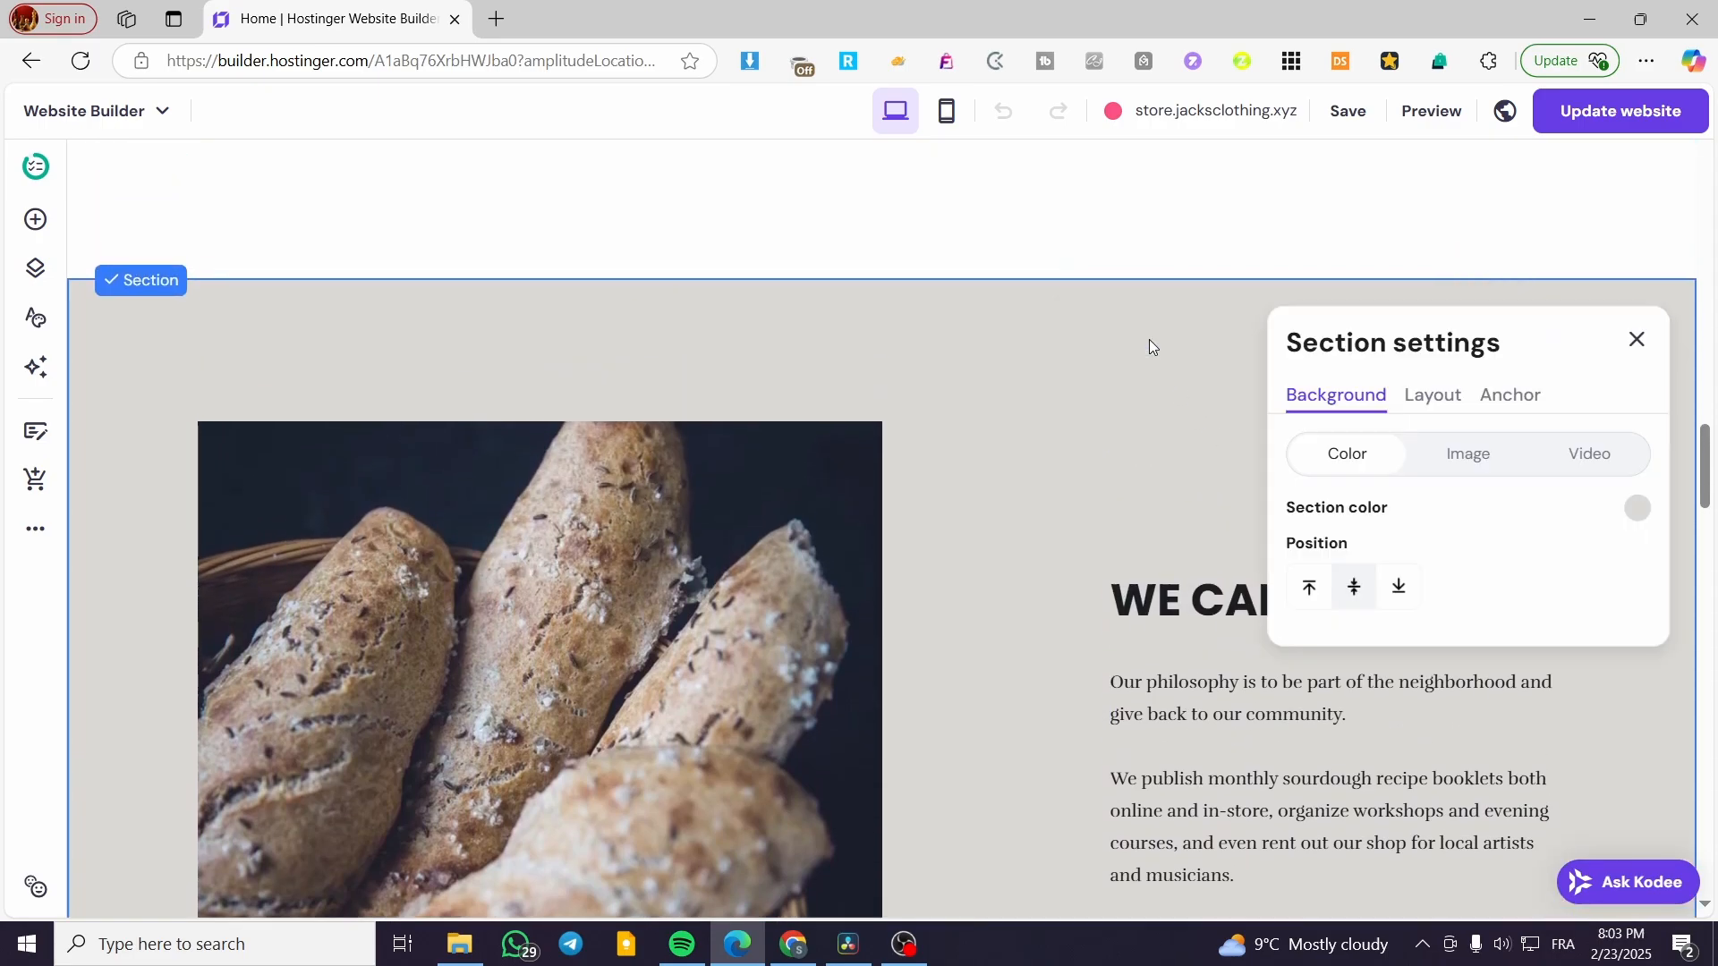
left_click(1514, 399)
left_click(1329, 500)
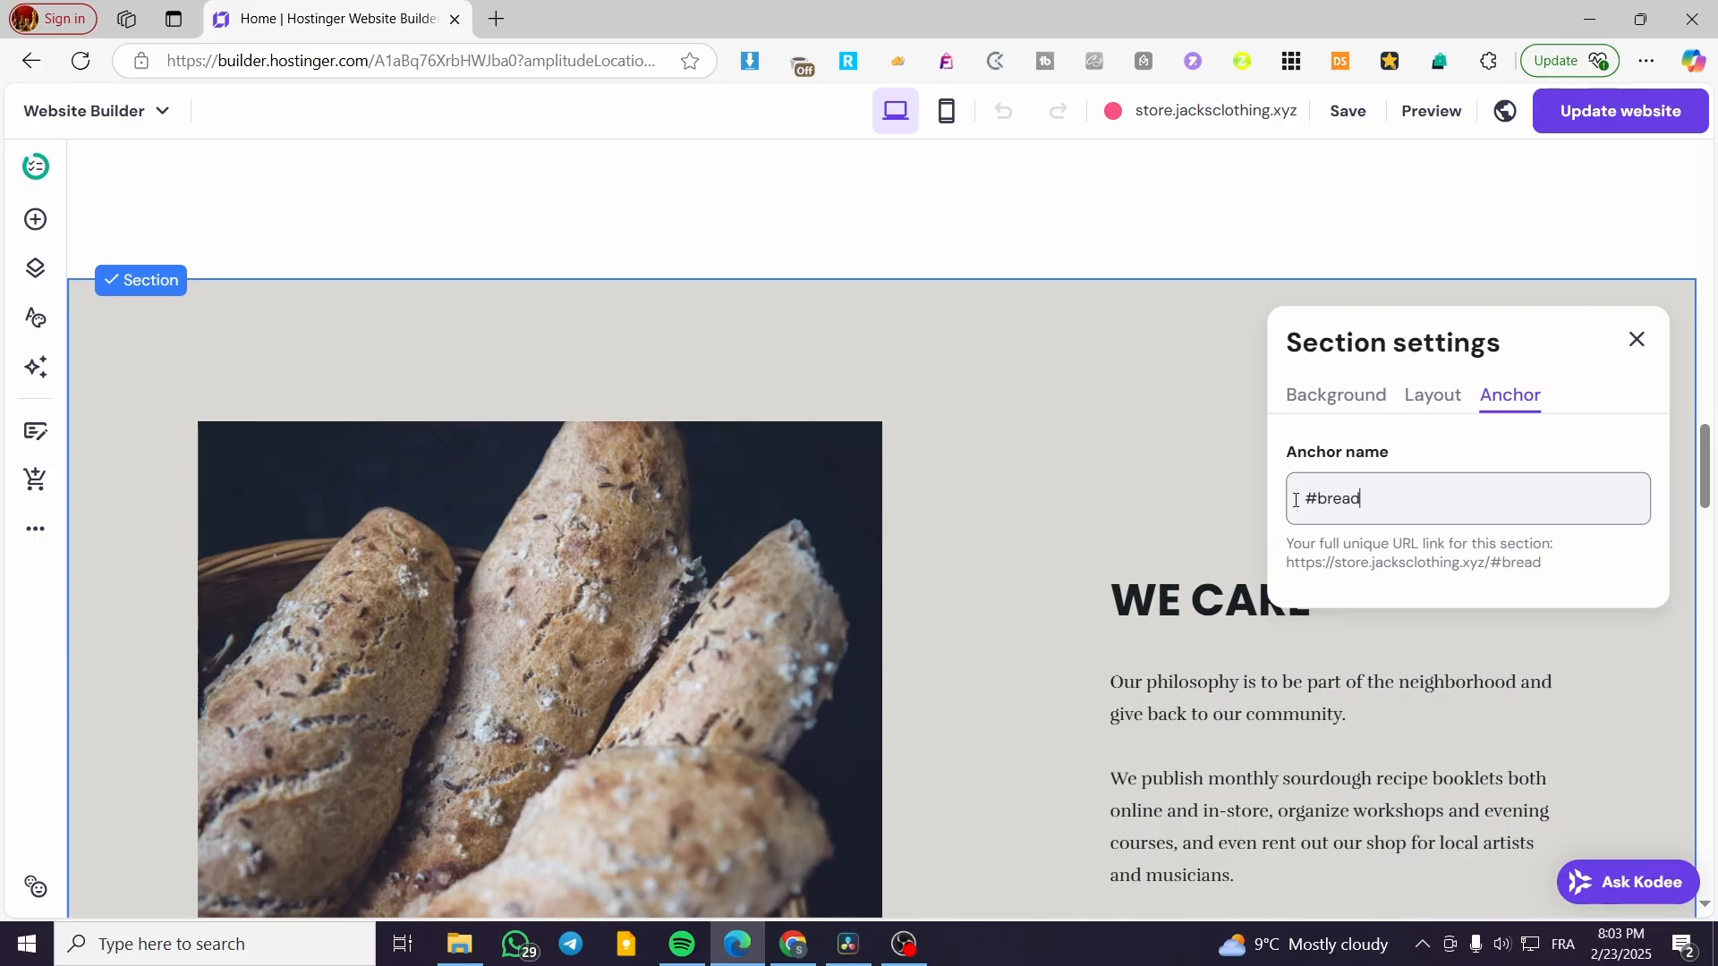
left_click(1206, 503)
Add a new navigation link that leads to the bread section in the Home page and save it
scroll(1260, 518, "up", 10)
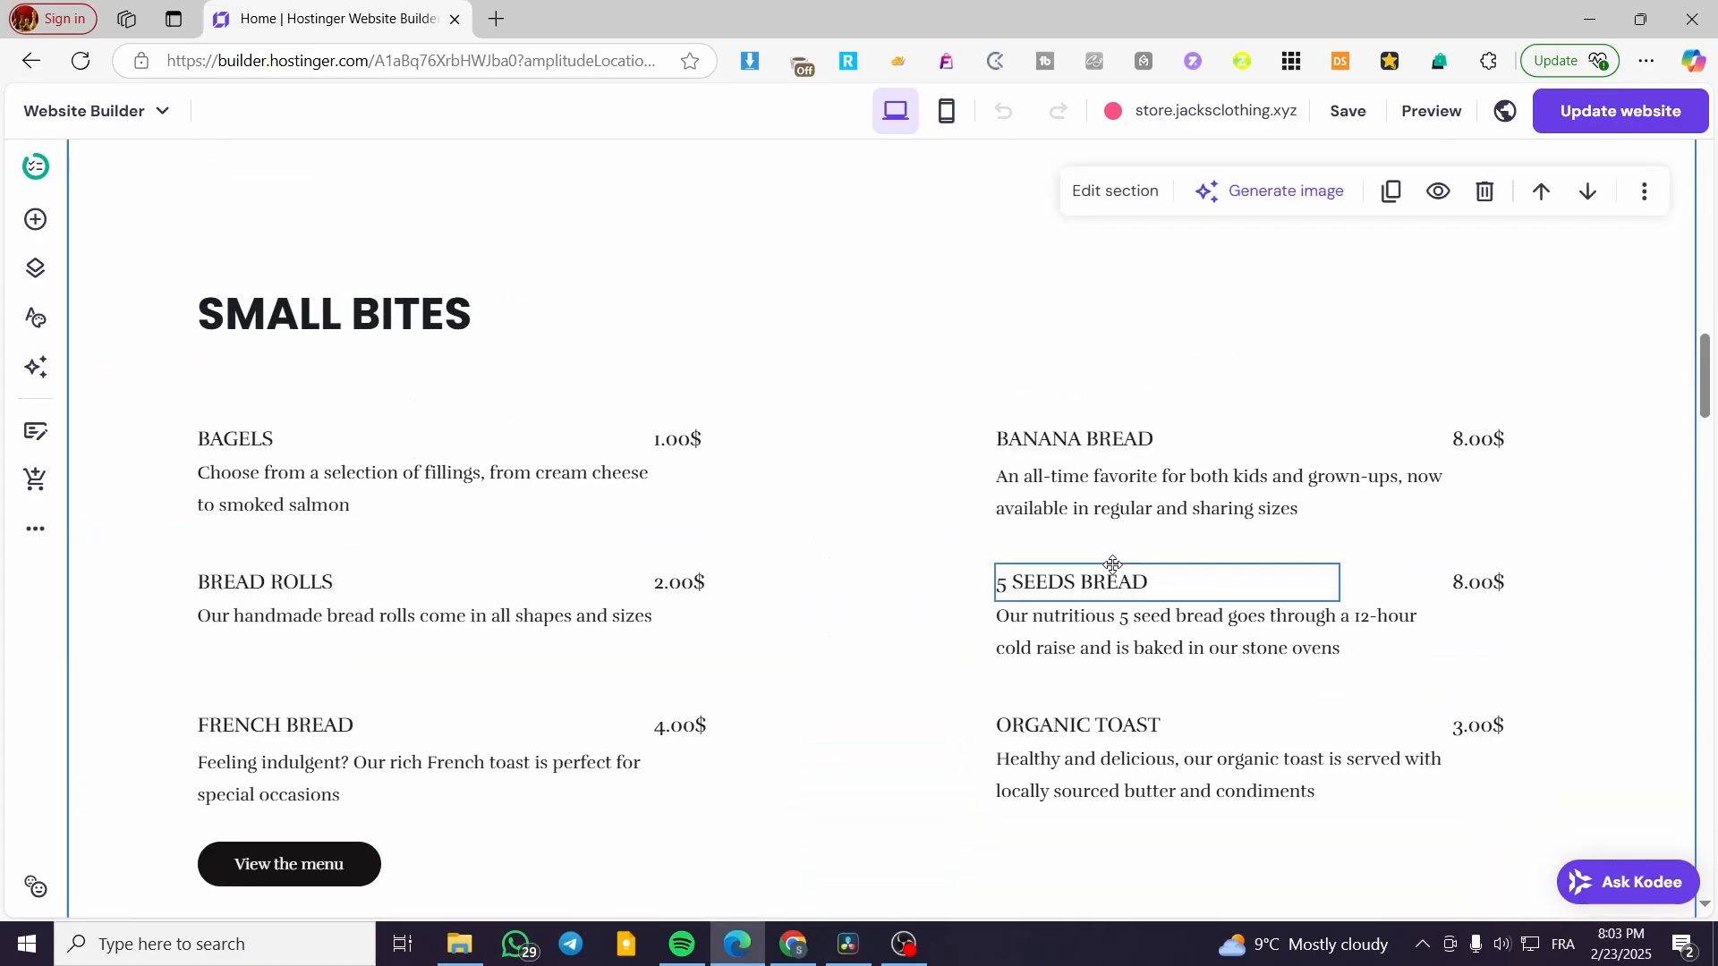
scroll(905, 518, "up", 8)
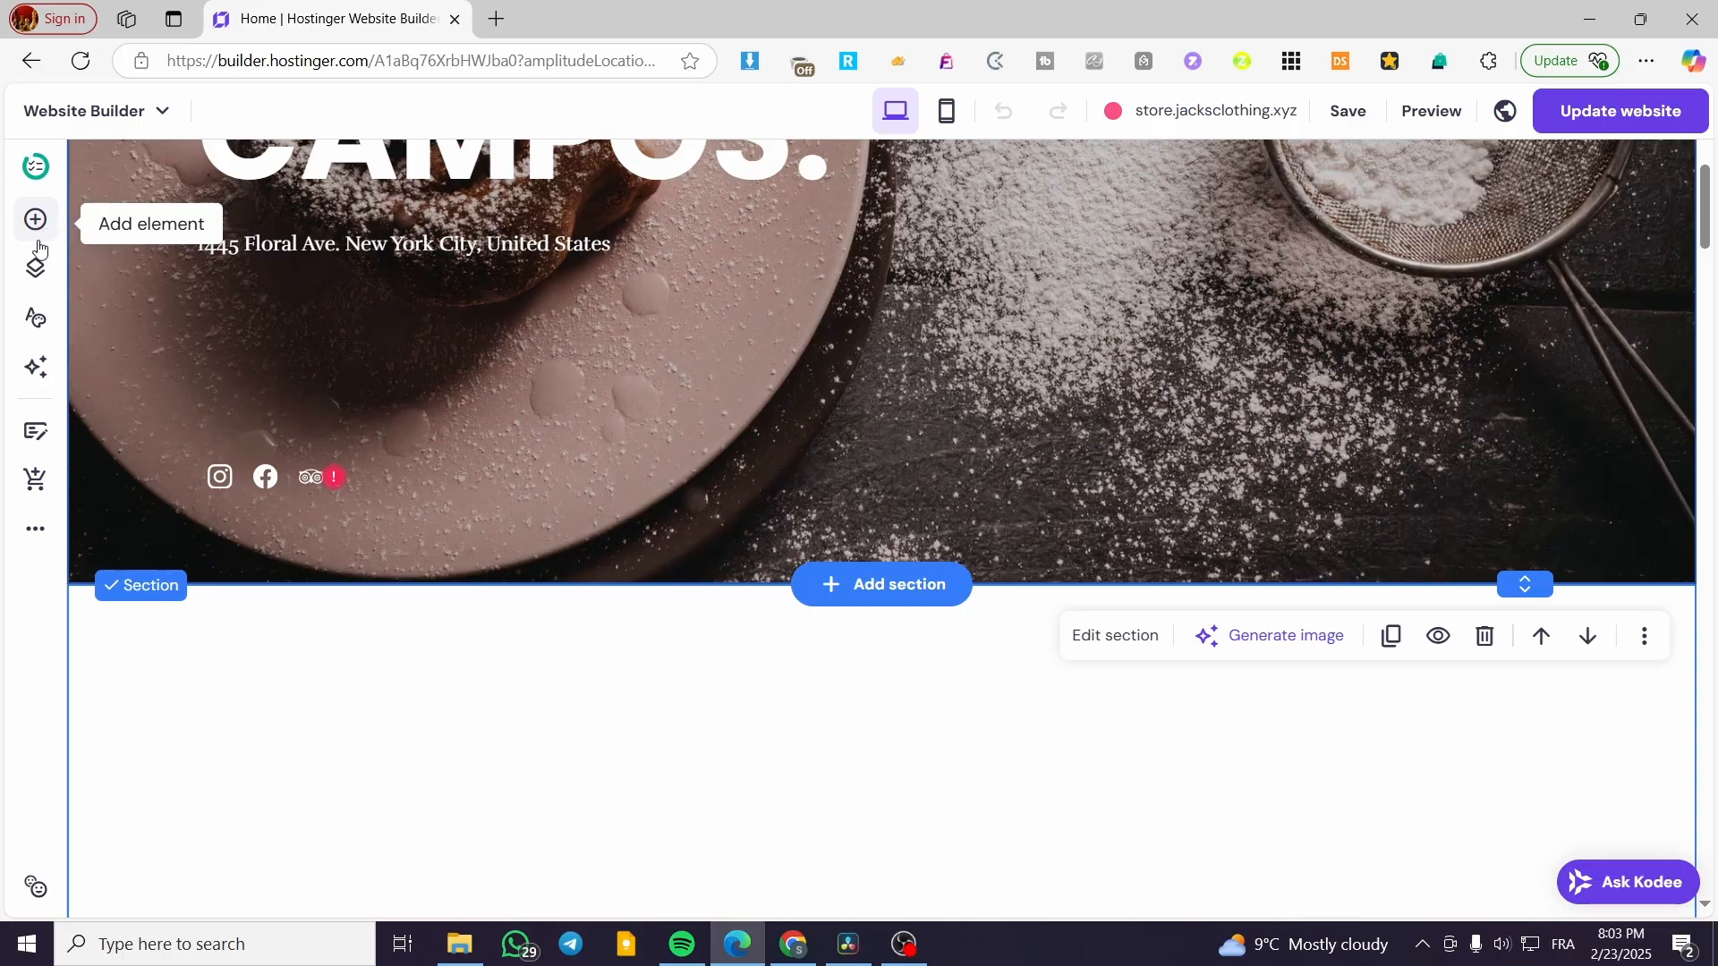
left_click(36, 268)
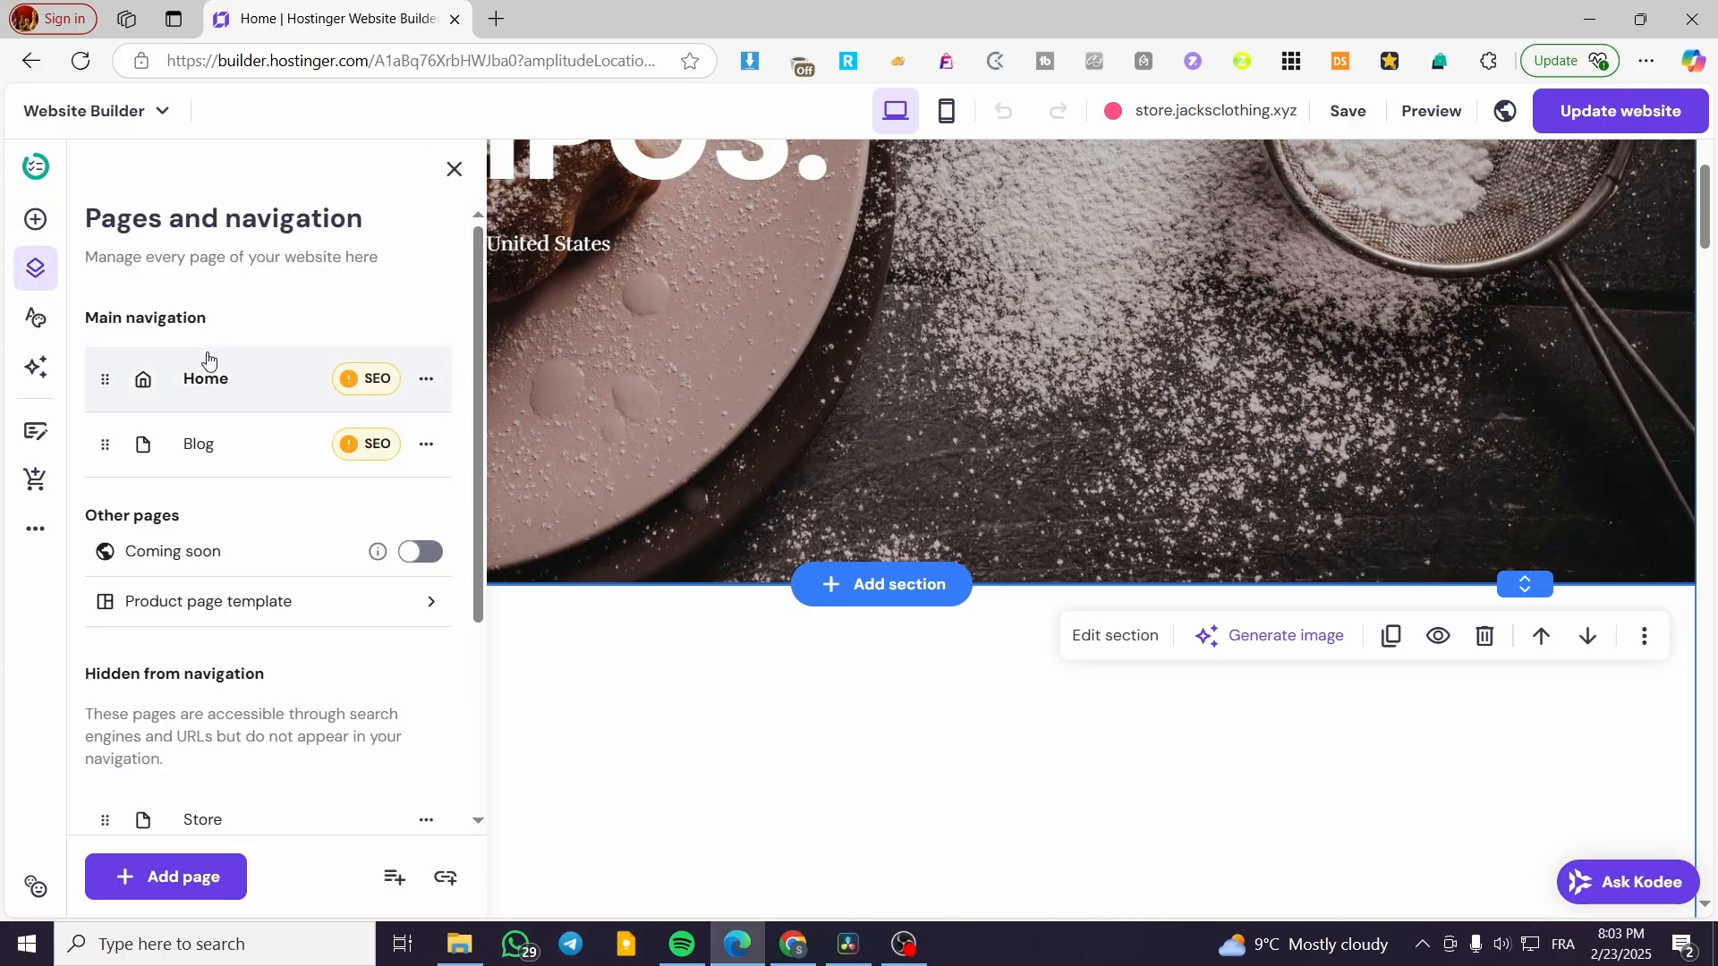
left_click(148, 880)
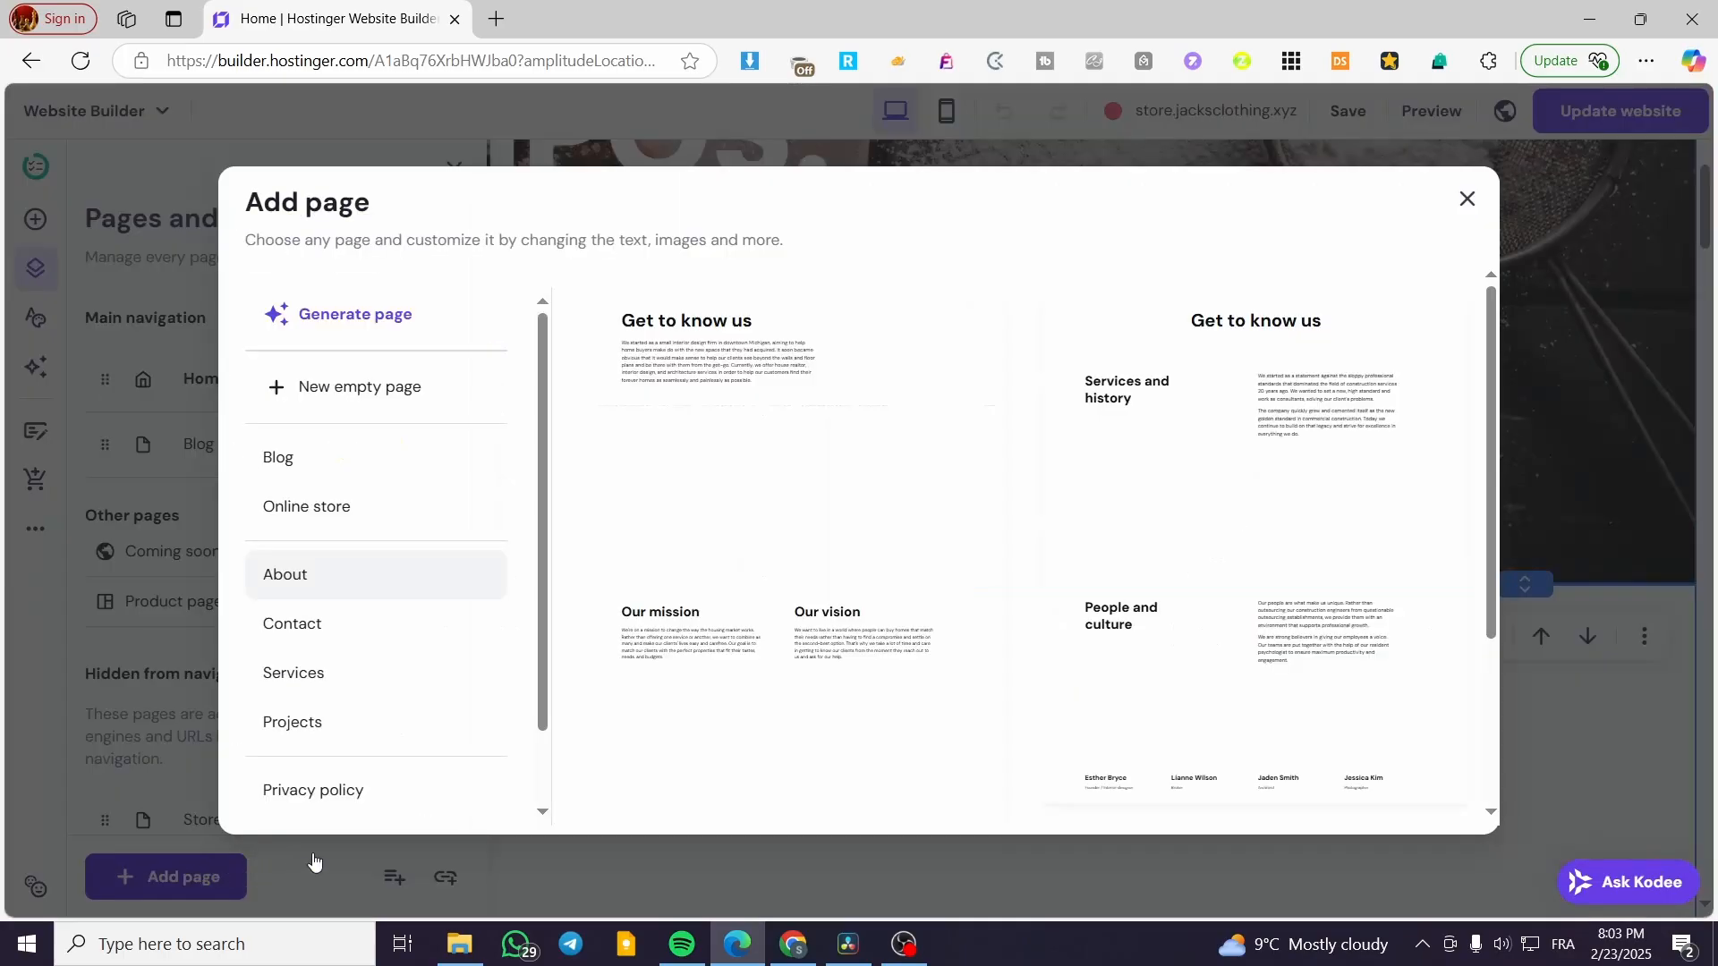
left_click(1464, 196)
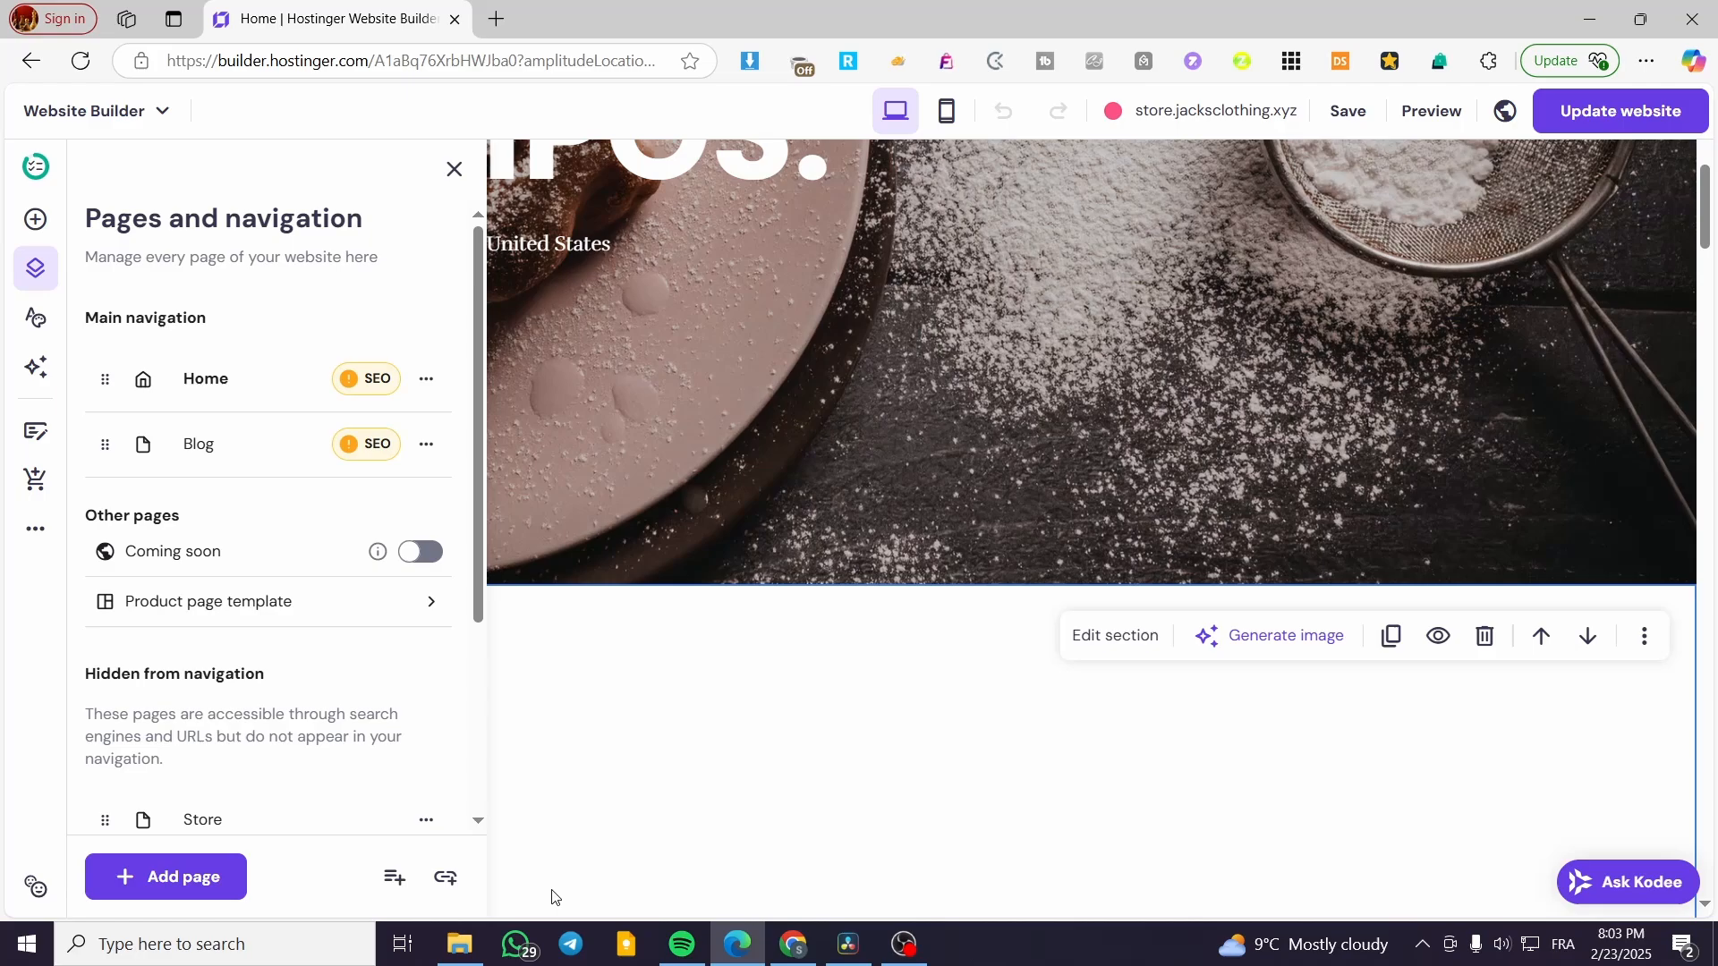
left_click(446, 877)
left_click(910, 384)
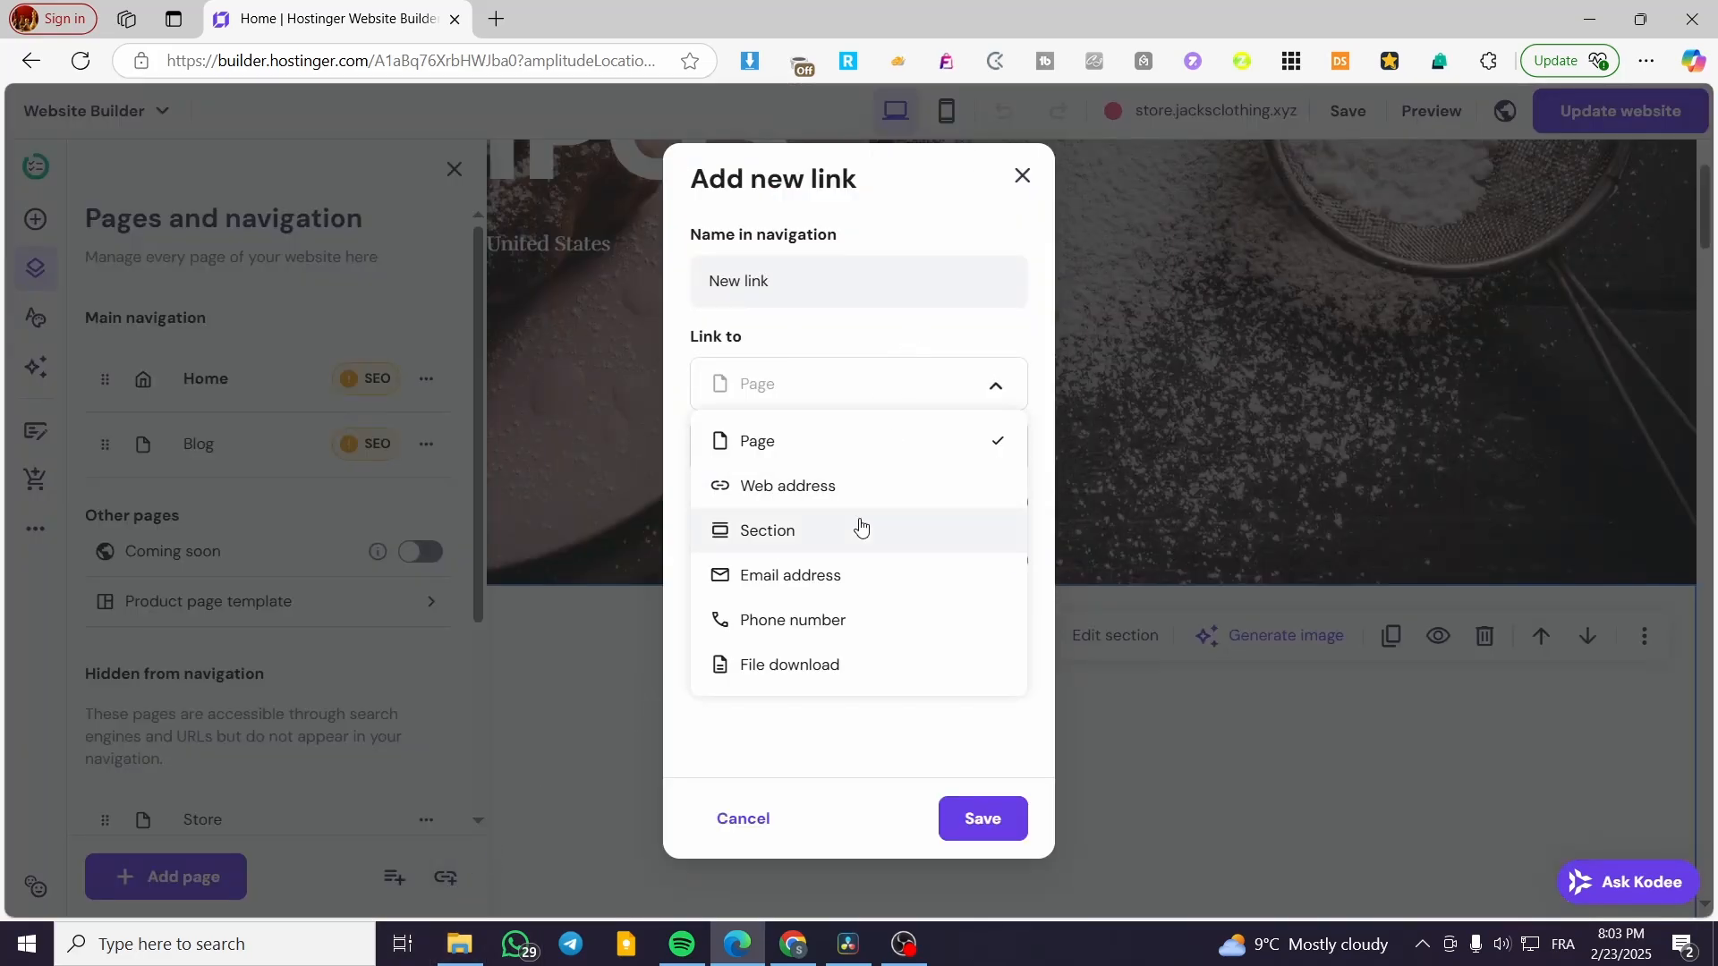
left_click(861, 528)
left_click(944, 431)
left_click(816, 535)
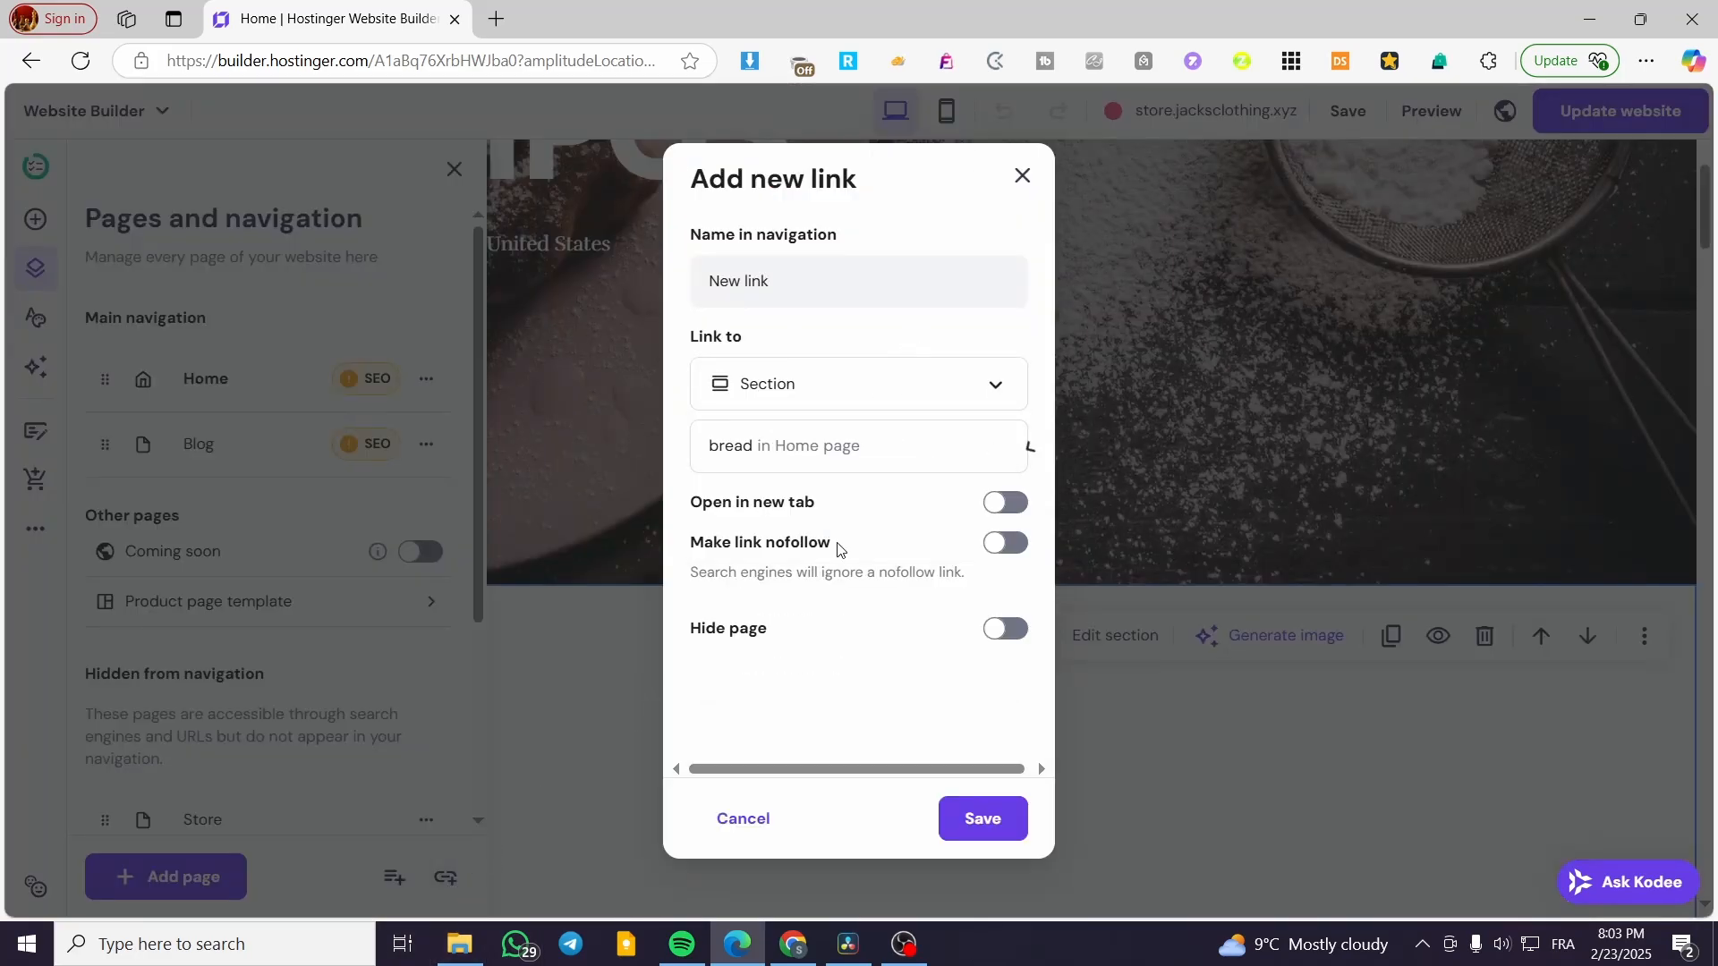
left_click(993, 834)
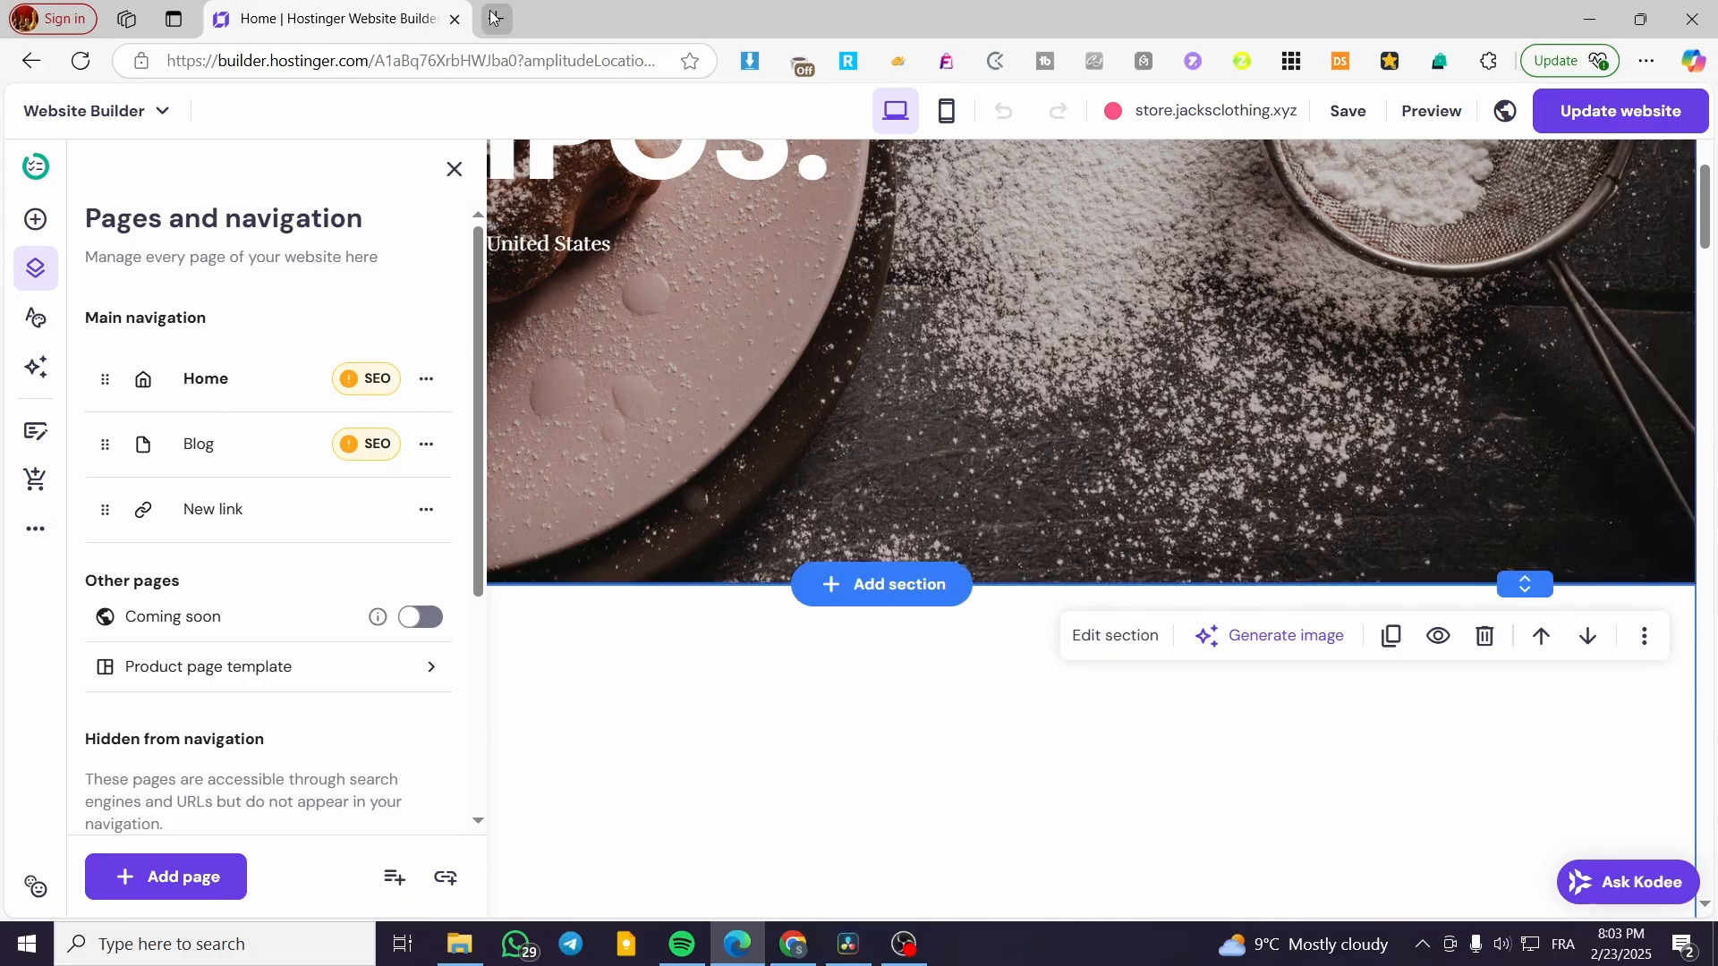
Rename the new navigation link as Bread in its link settings and save the change
left_click(425, 510)
left_click(555, 562)
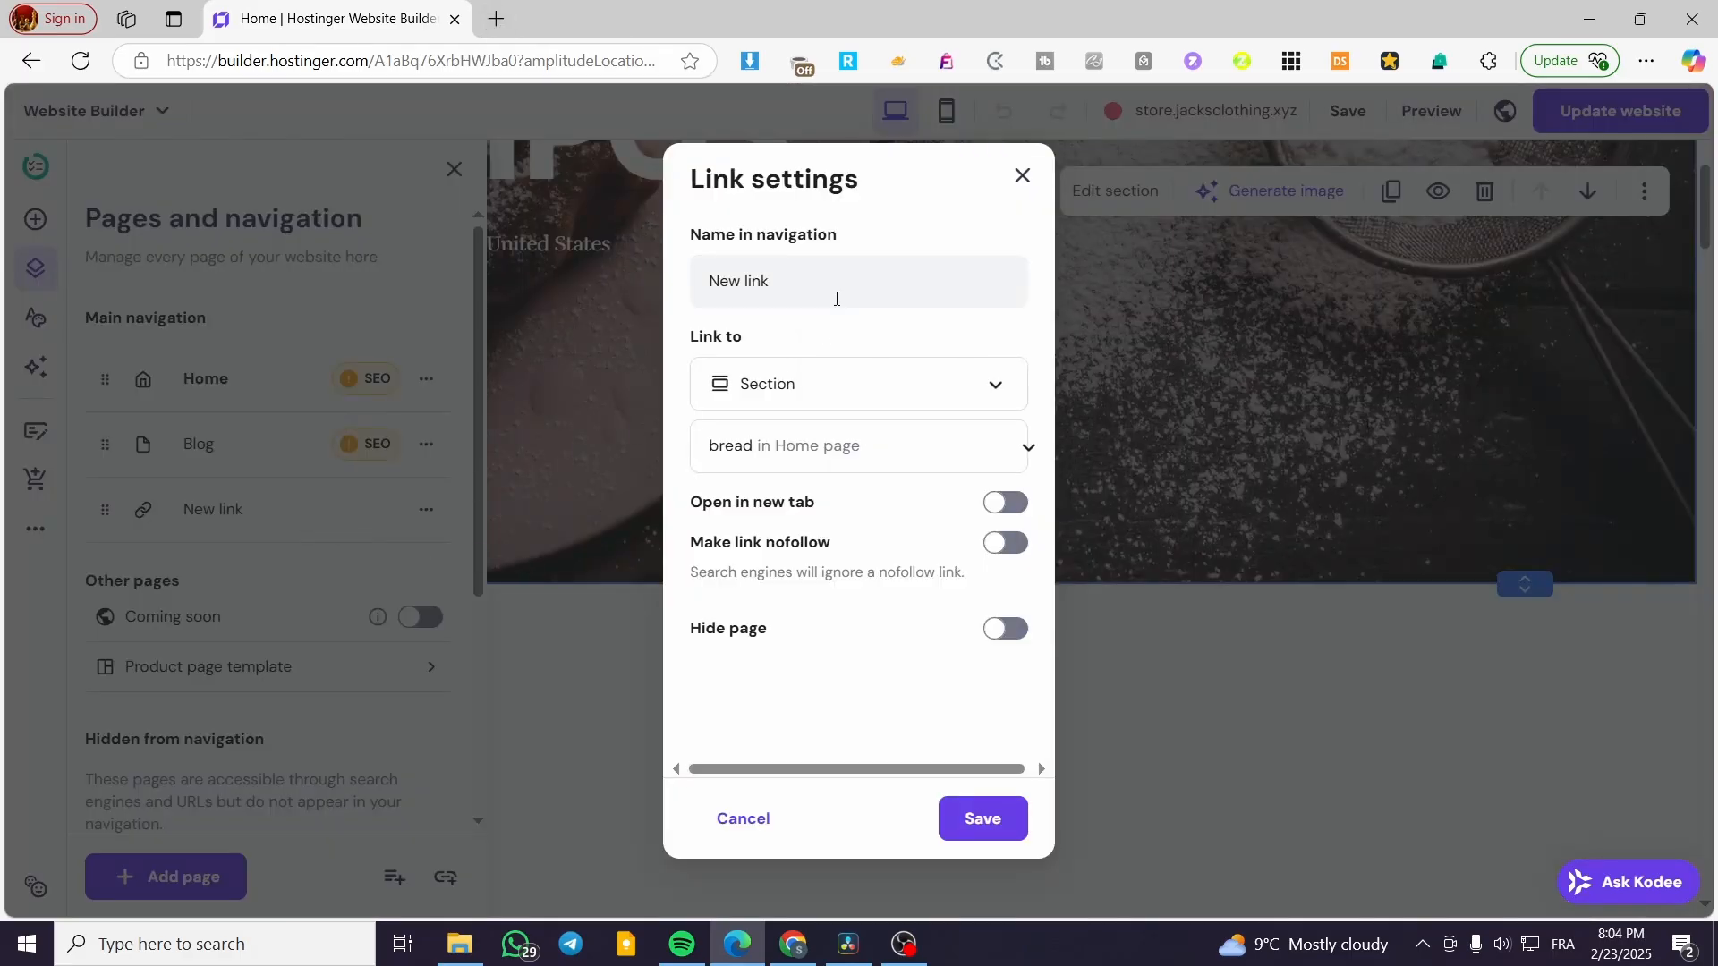
left_click_drag(836, 296, 667, 289)
type("B")
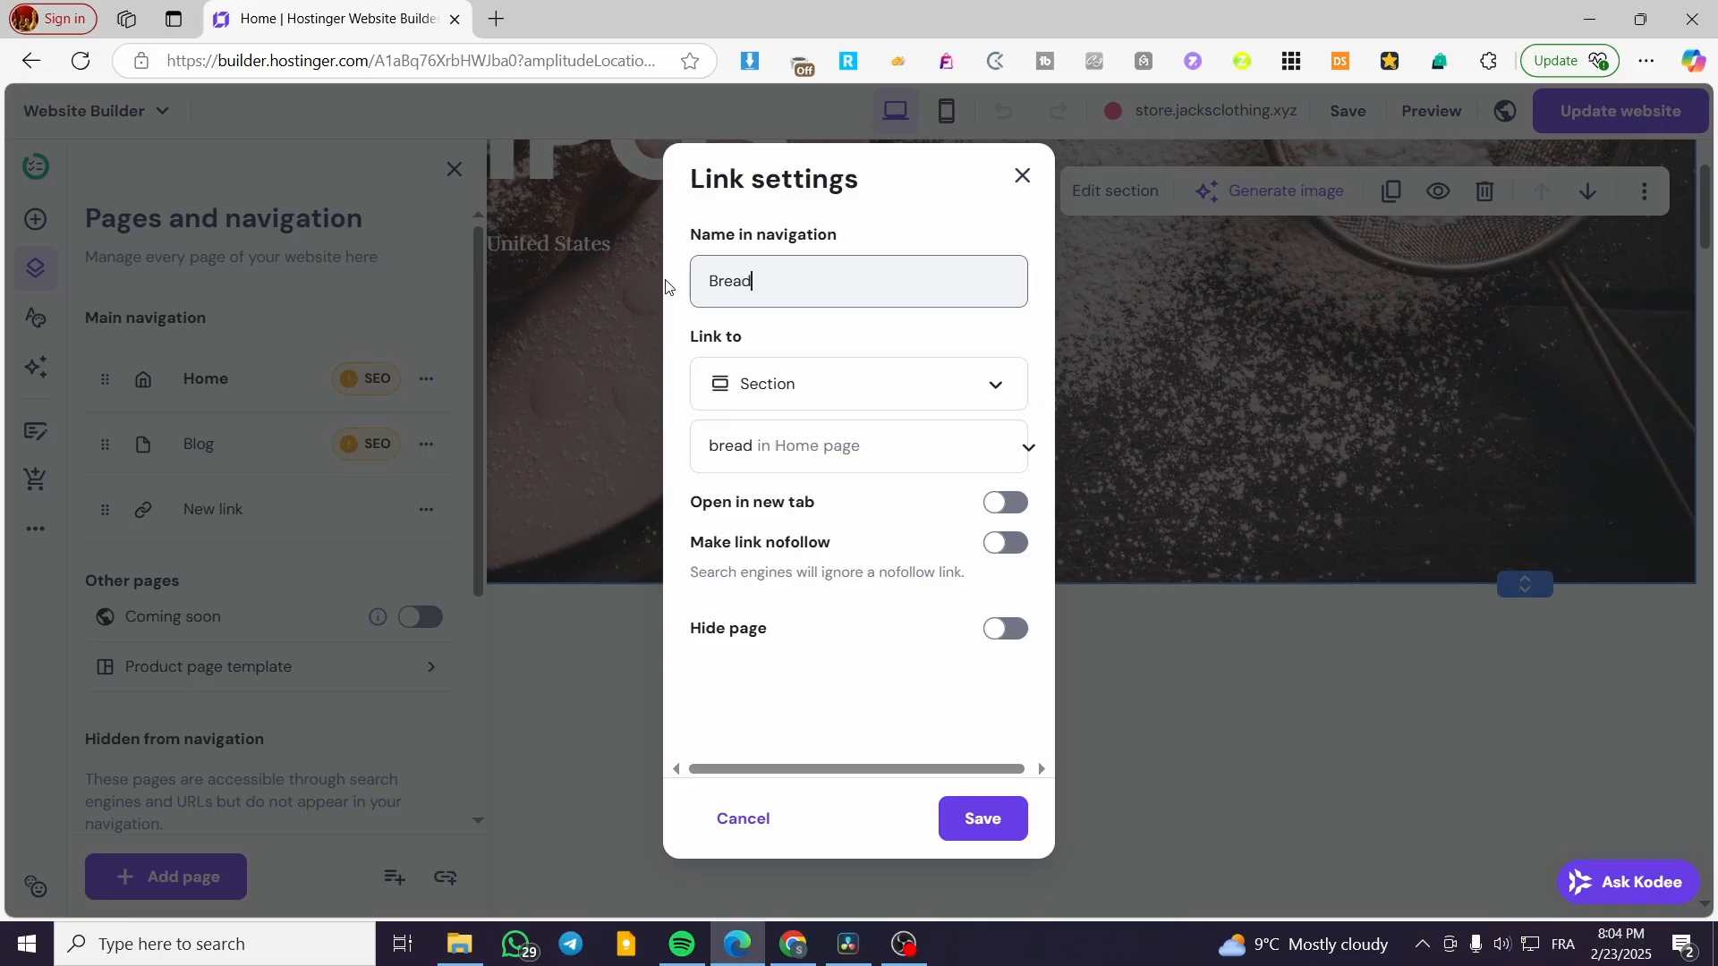
type("read")
left_click(983, 819)
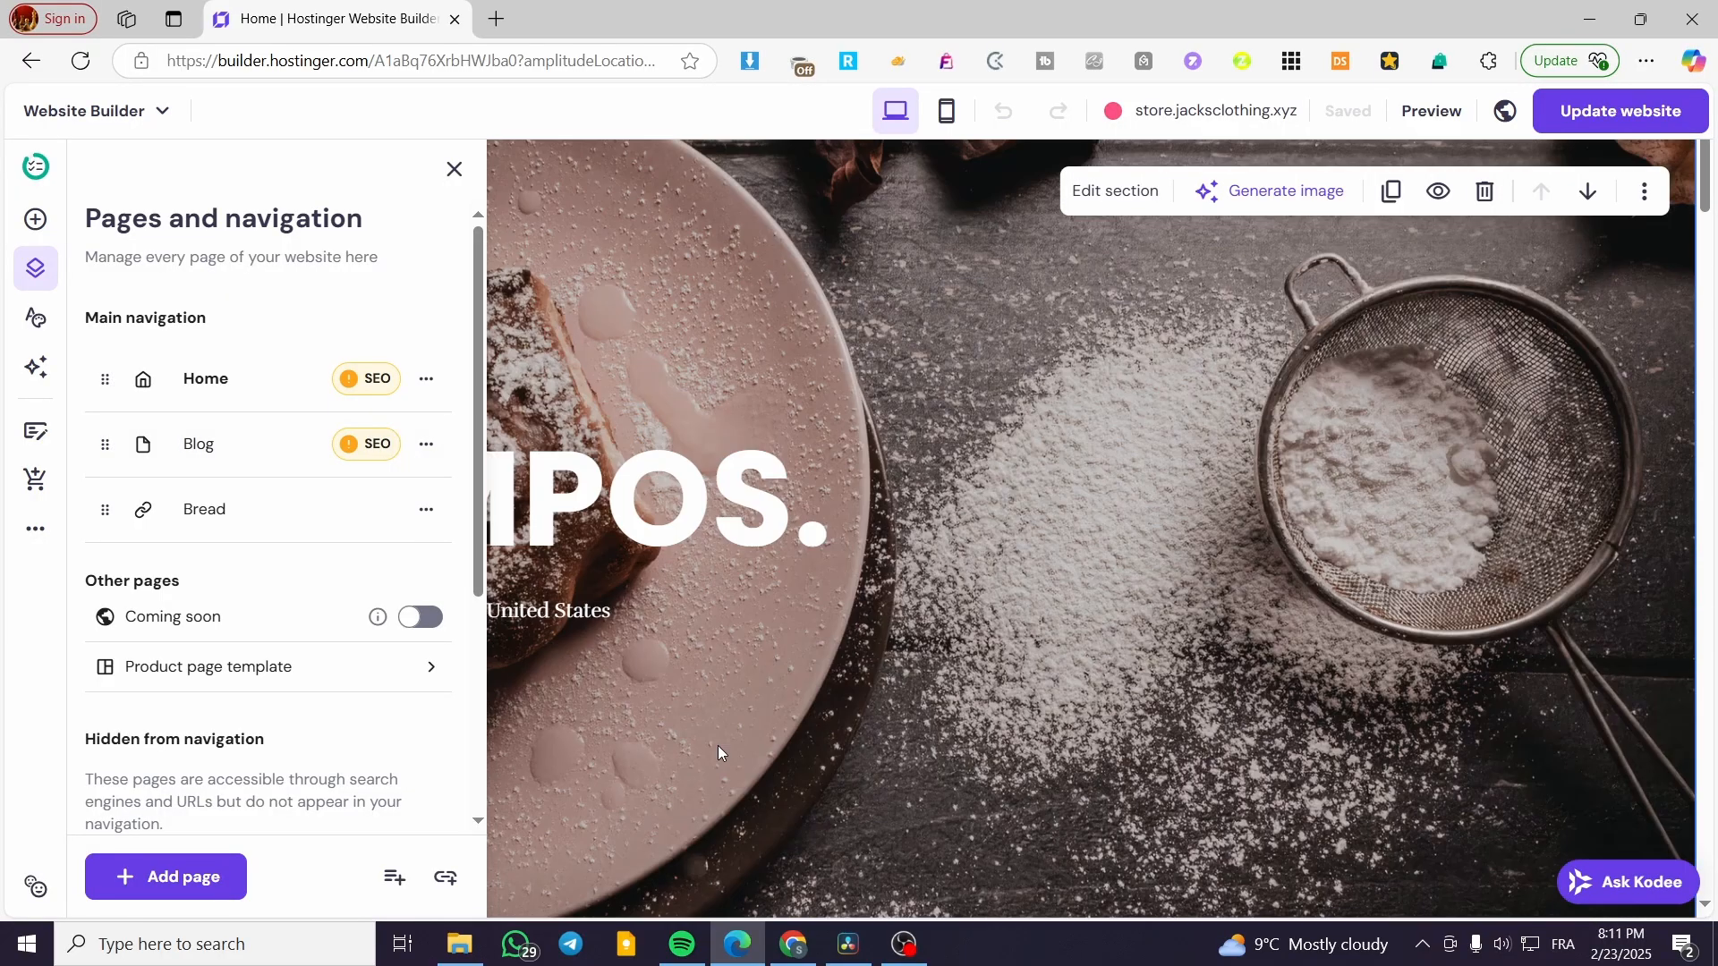
Test the Bread link in the site header and return to the top of the Home page
scroll(718, 745, "up", 3)
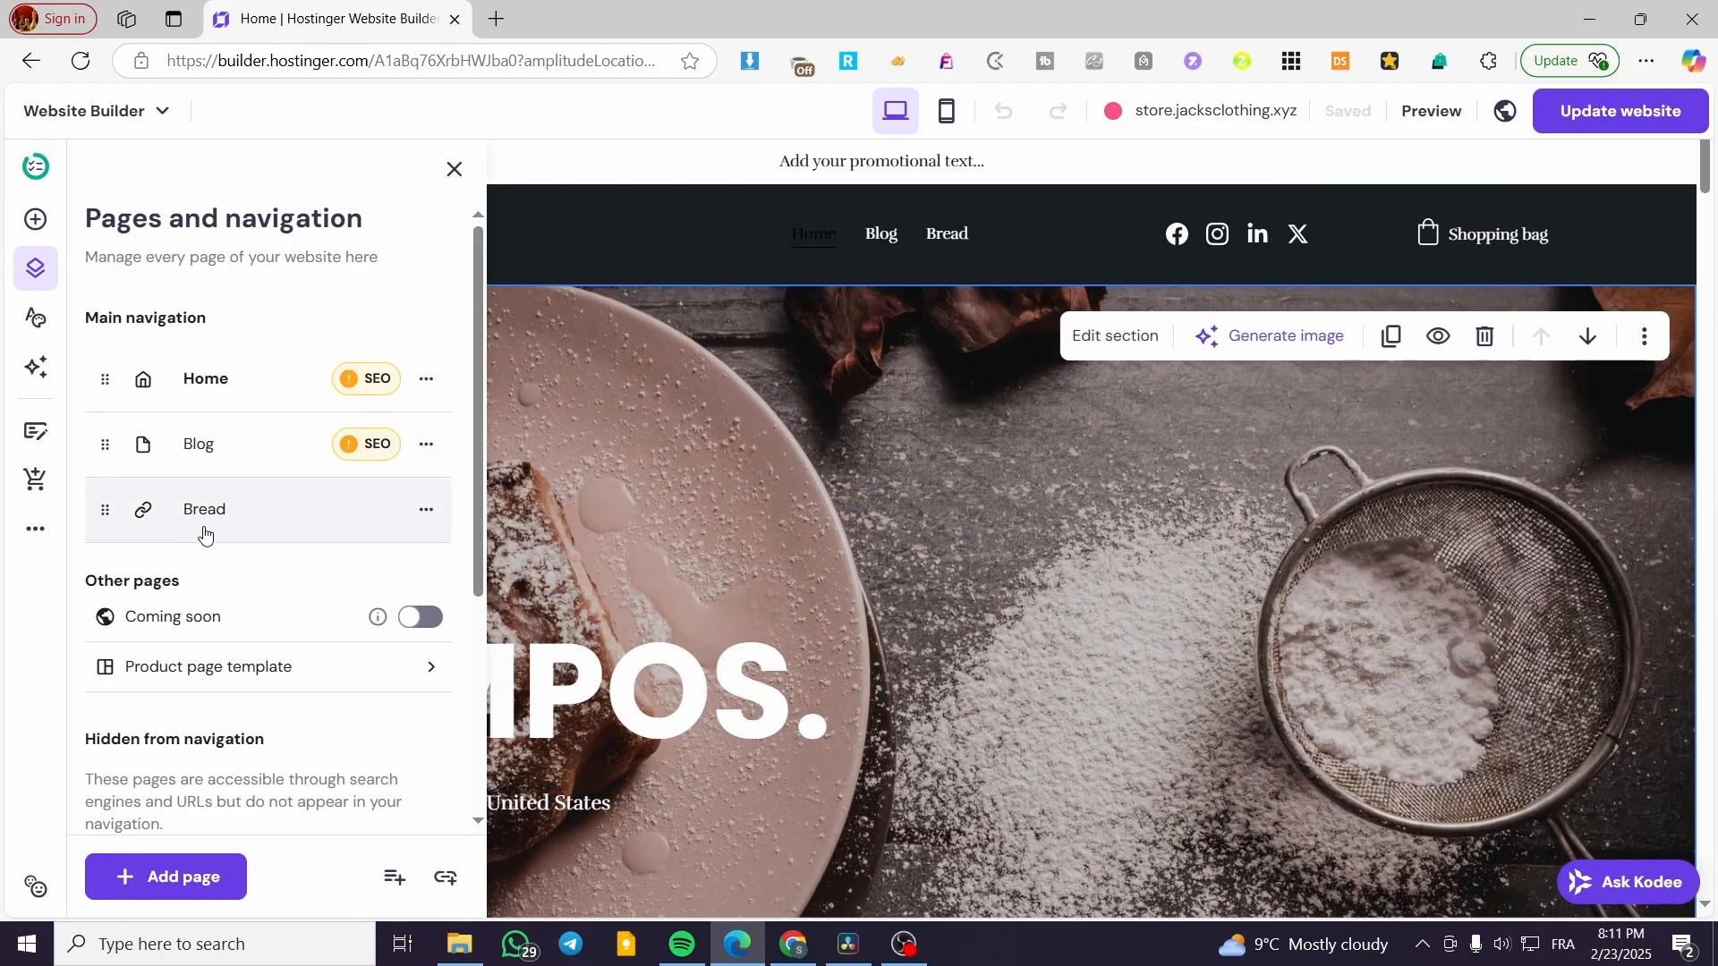
left_click(956, 240)
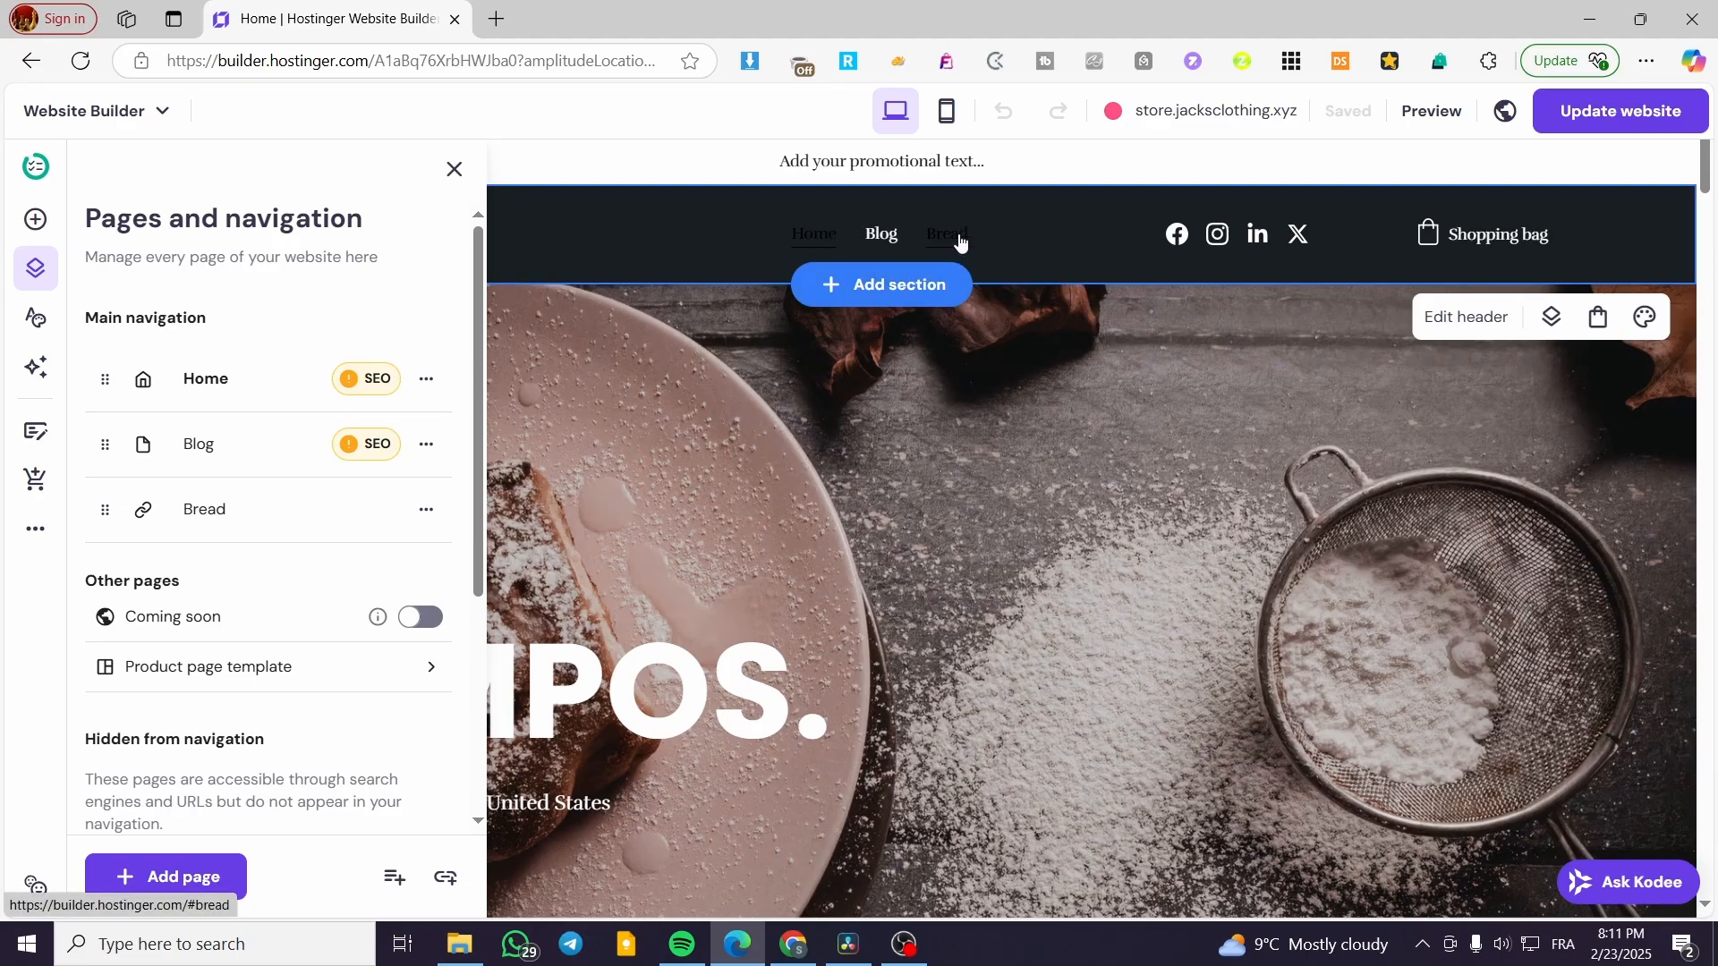
scroll(1177, 819, "up", 20)
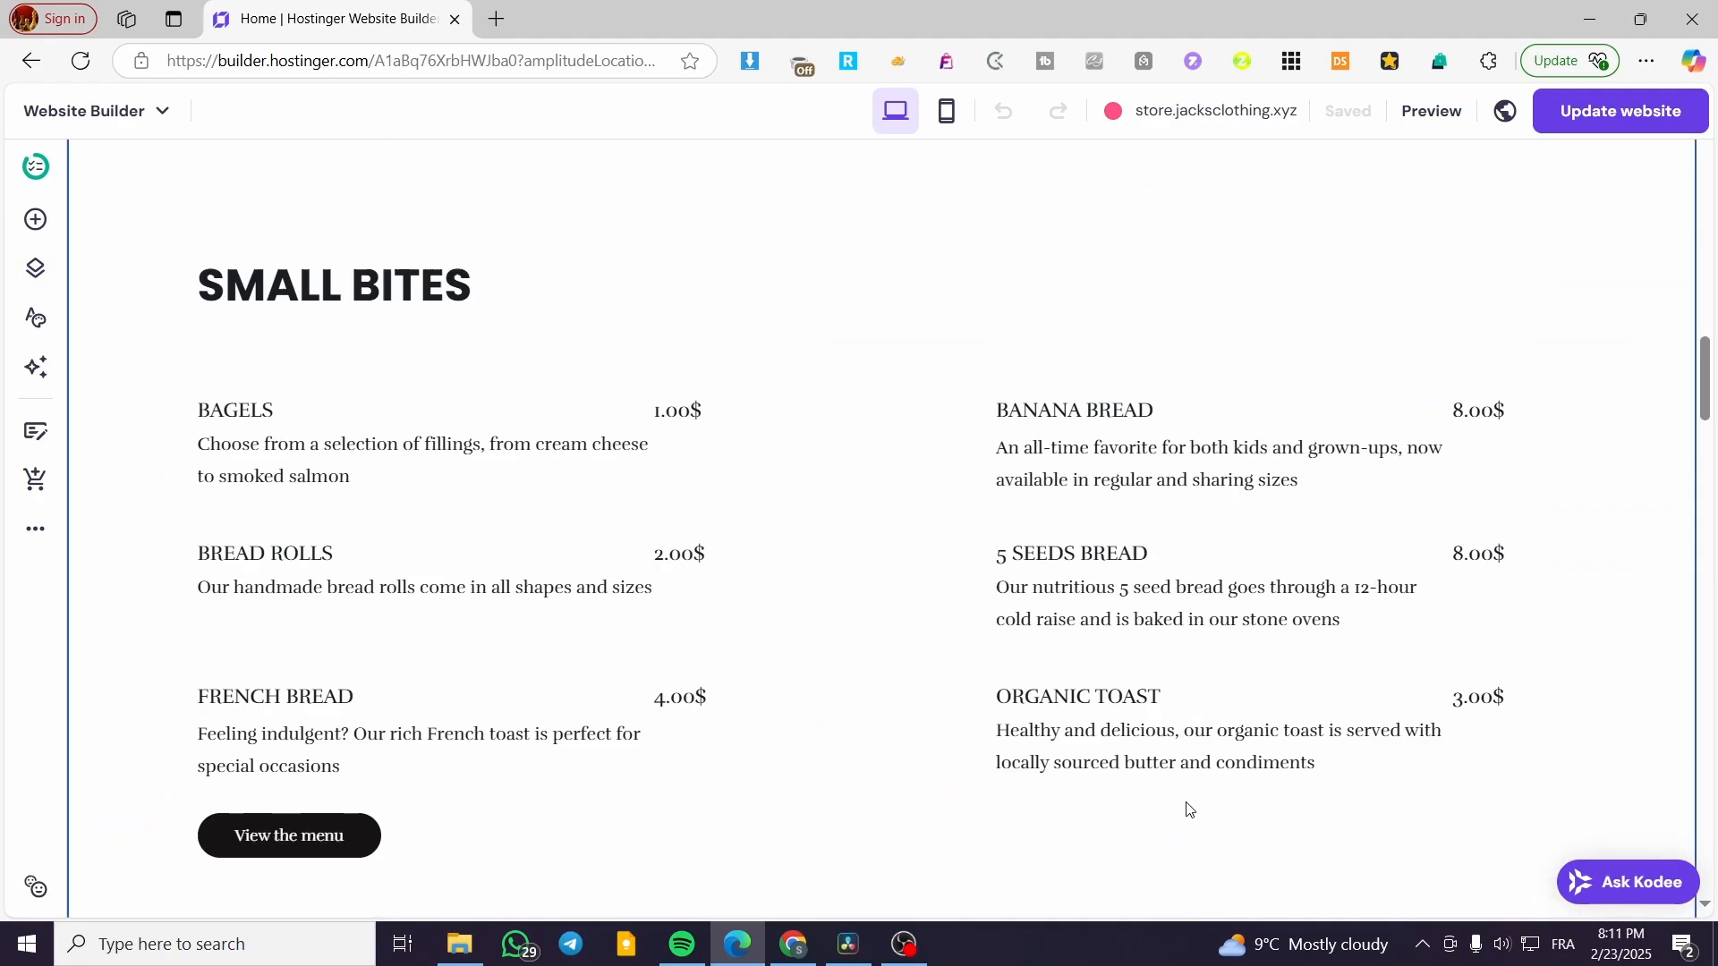
scroll(1028, 365, "up", 2)
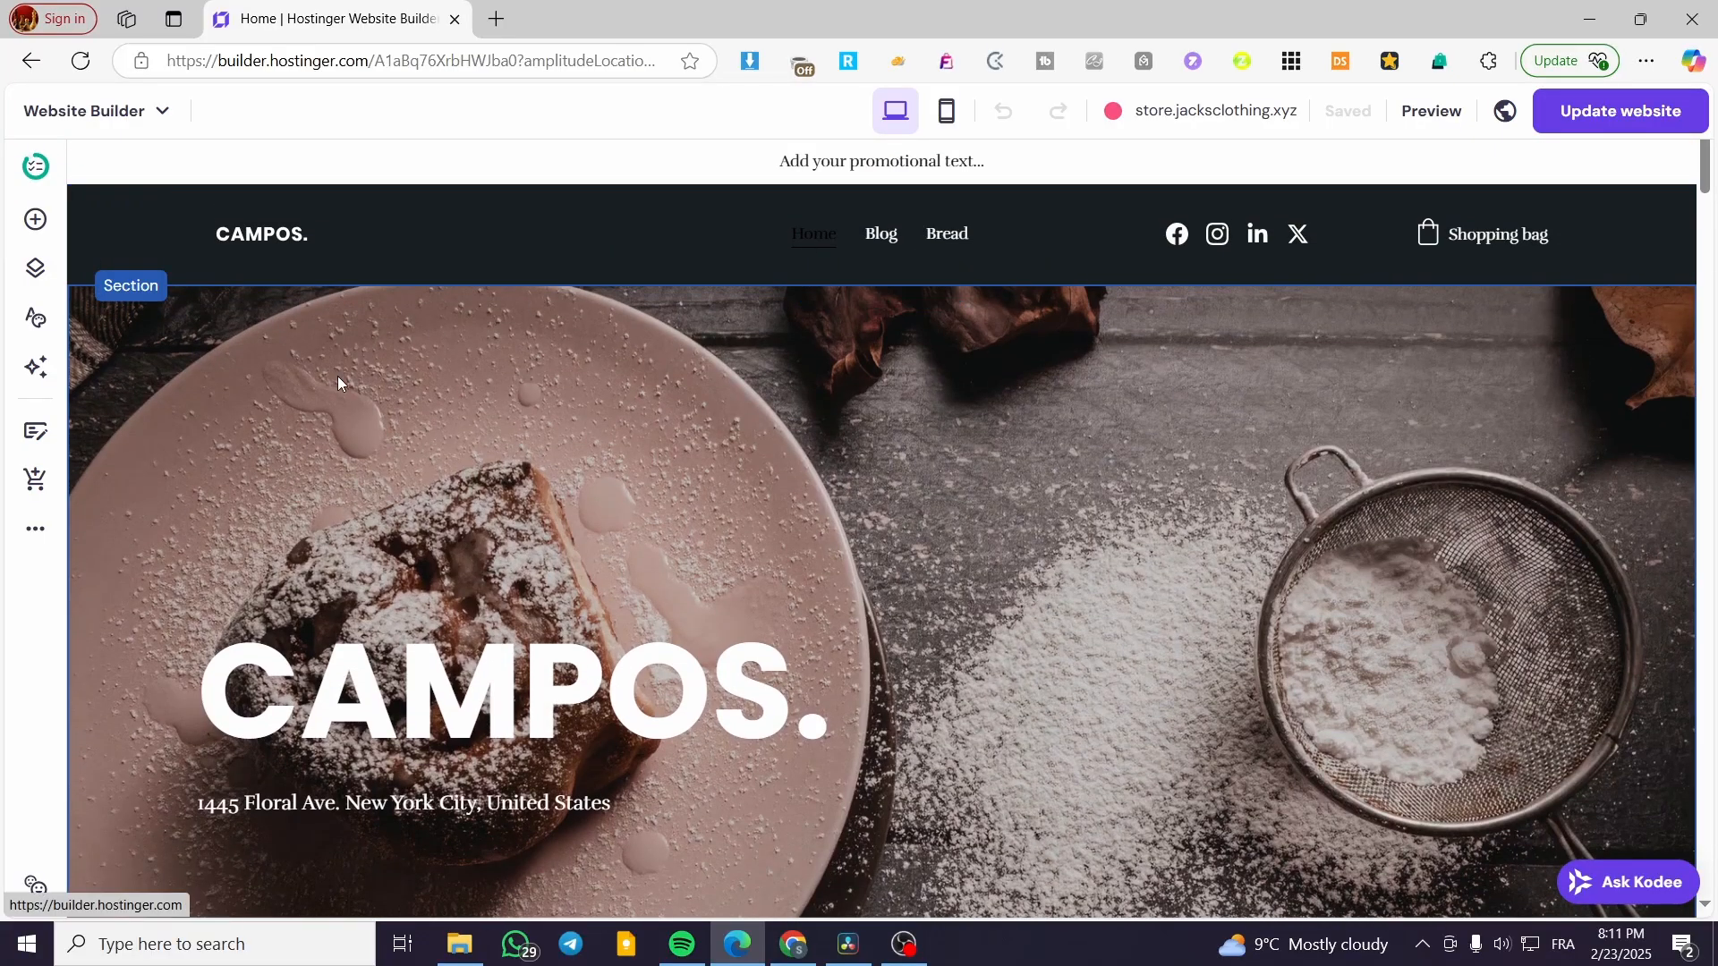
Review the Pages and navigation list and browse the page types offered for adding a new page
left_click(35, 268)
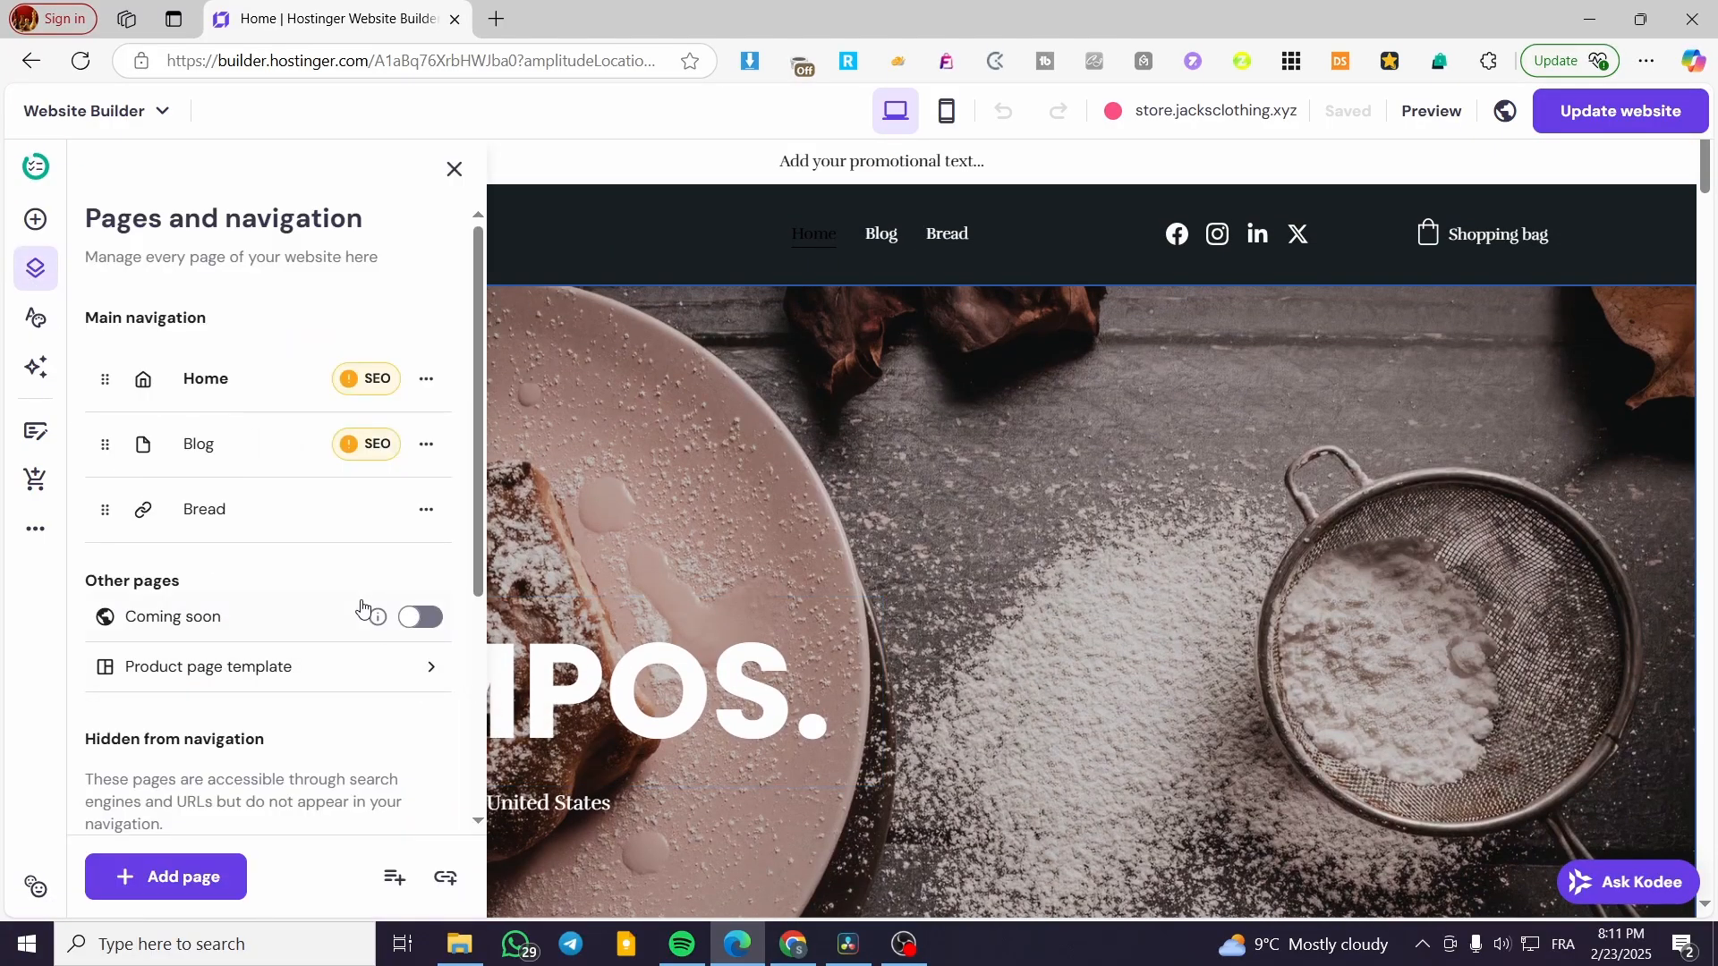
scroll(276, 502, "down", 3)
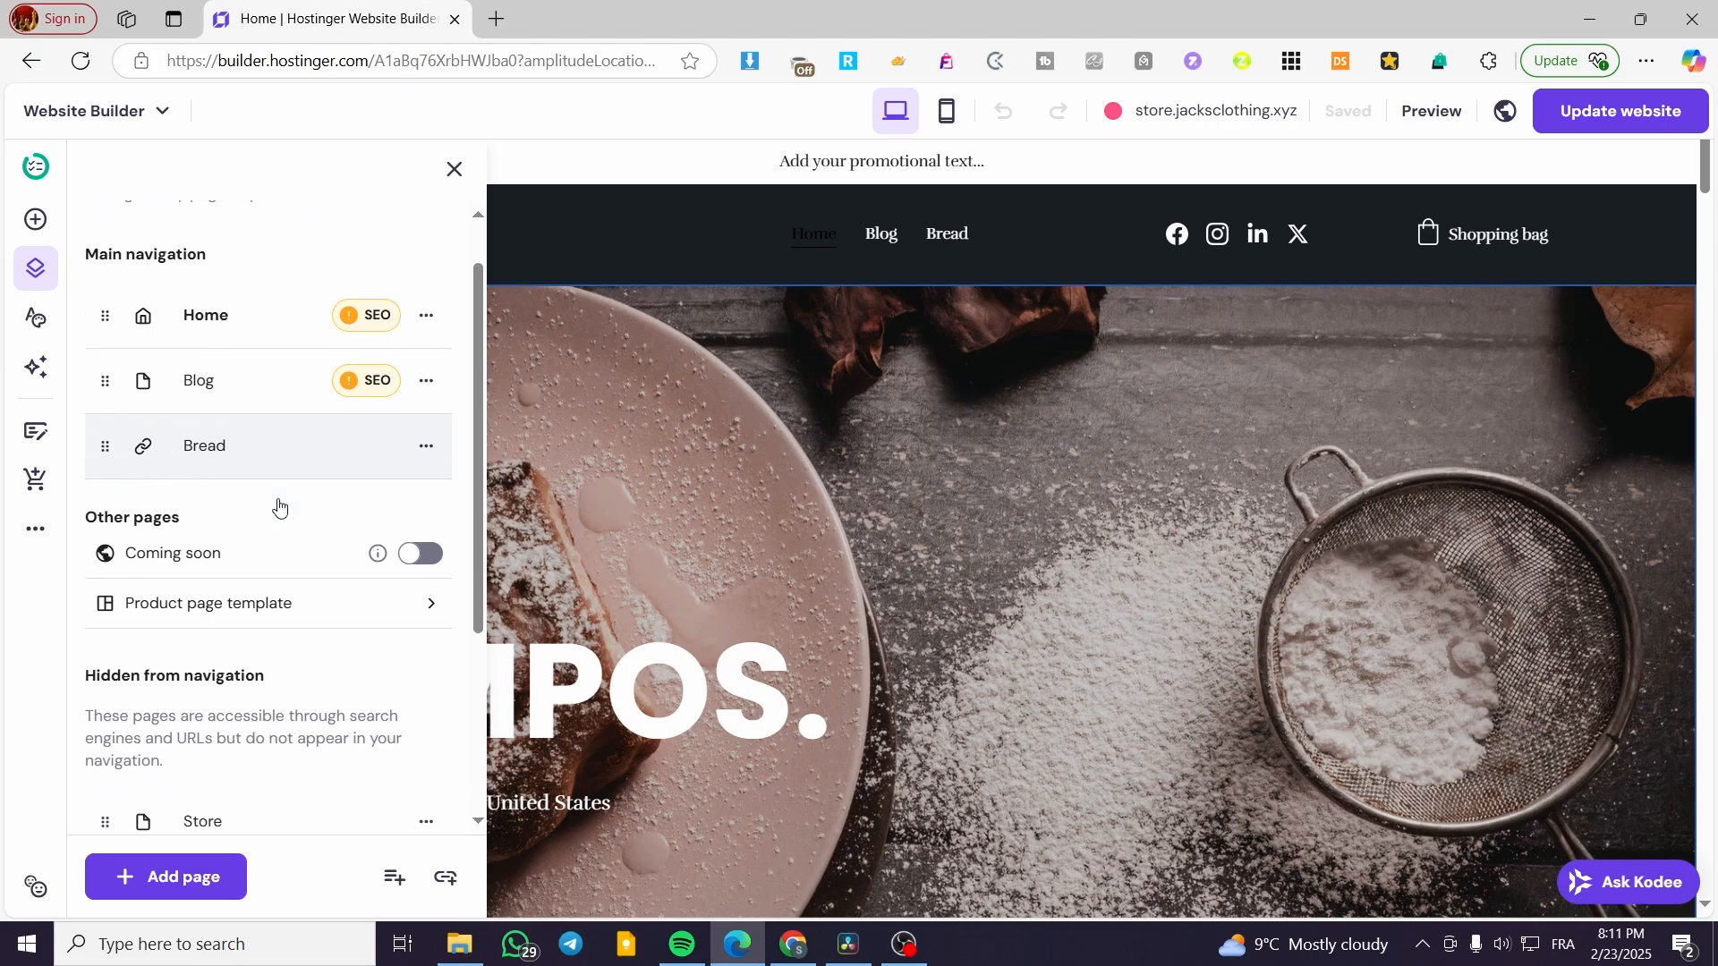
scroll(314, 602, "up", 3)
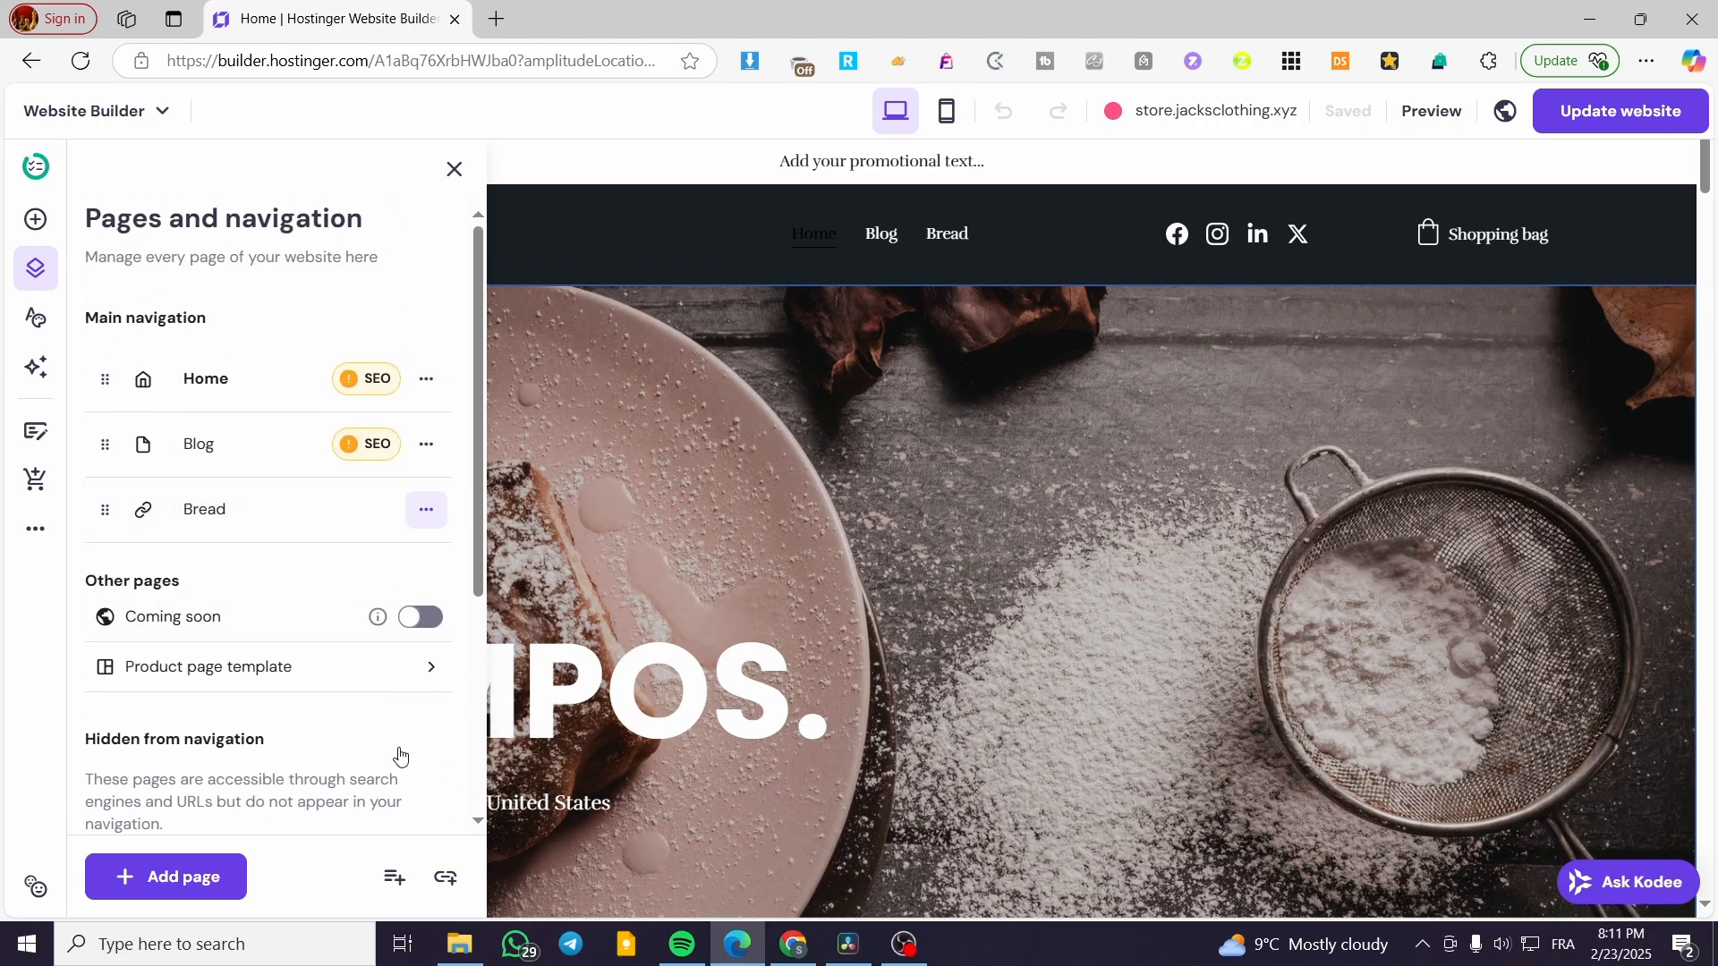
left_click(188, 878)
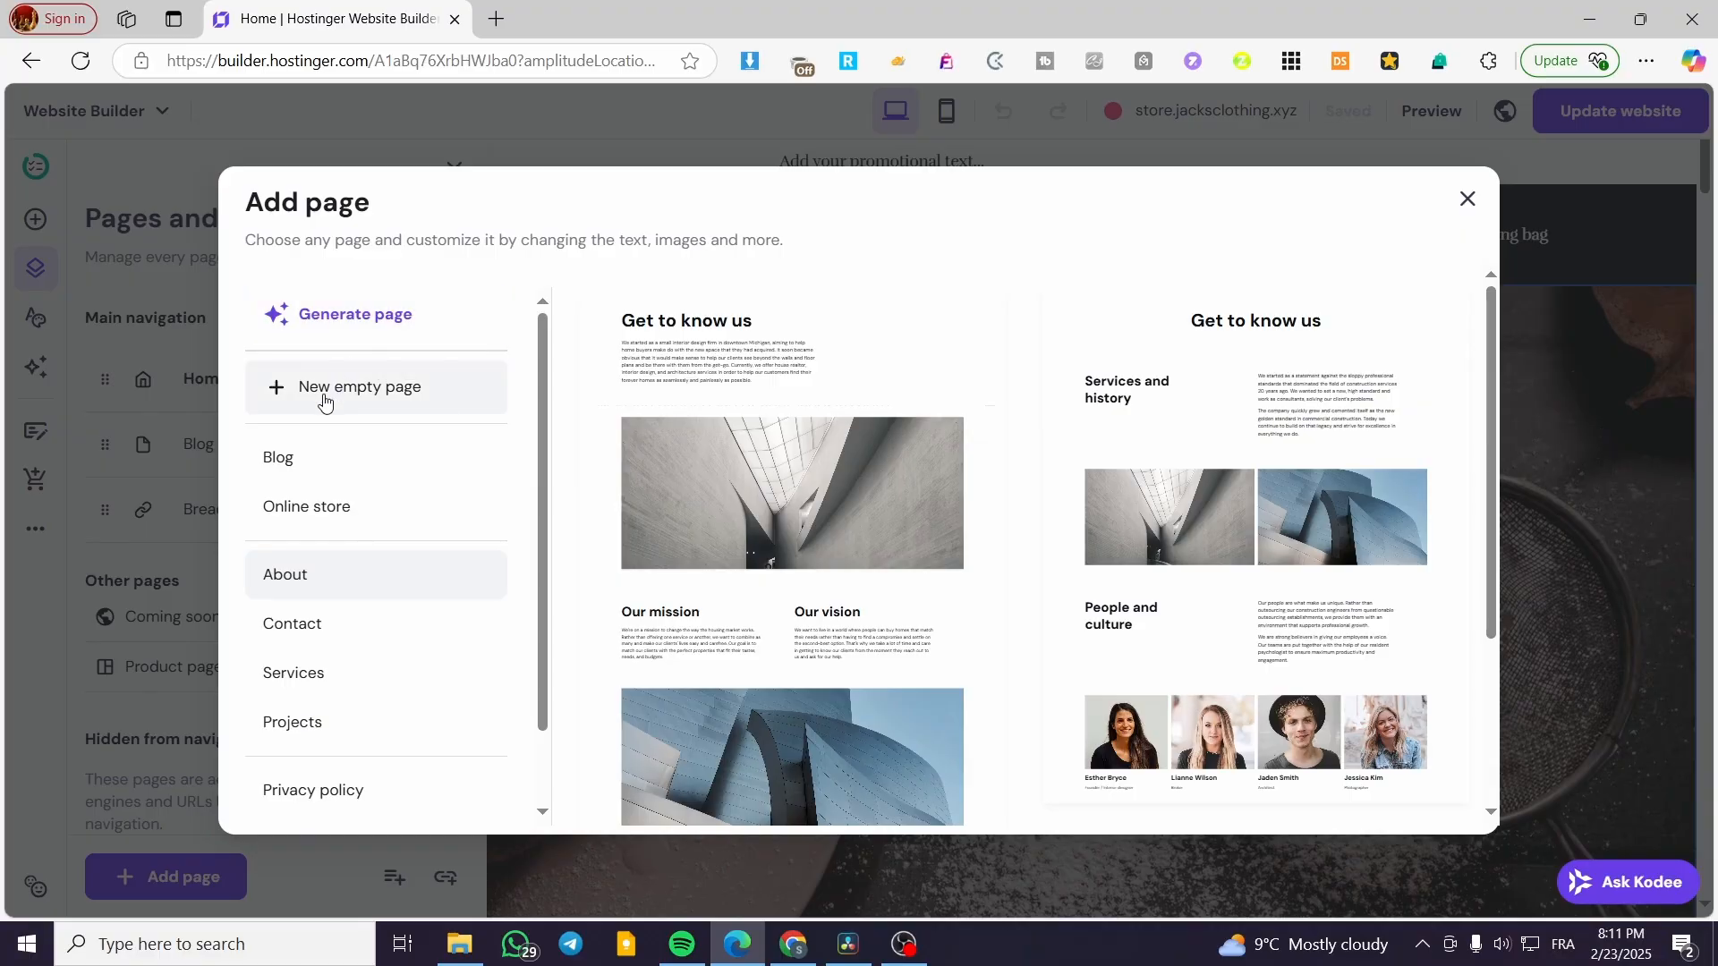
scroll(381, 499, "down", 1)
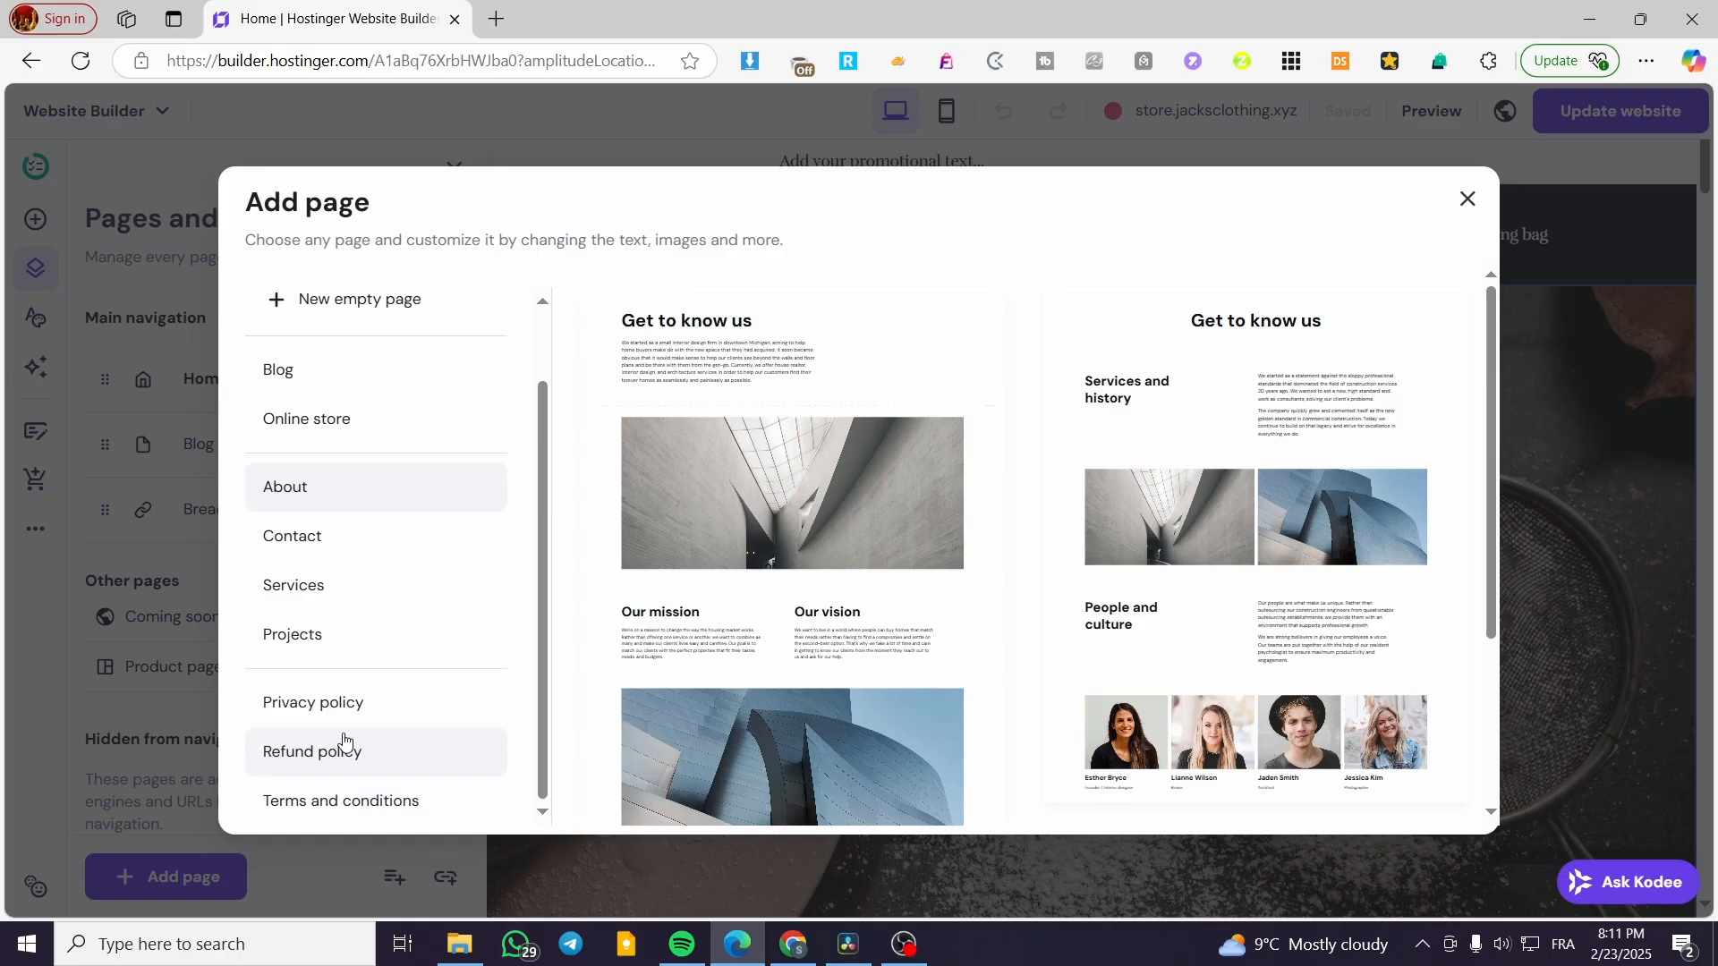
scroll(345, 741, "up", 1)
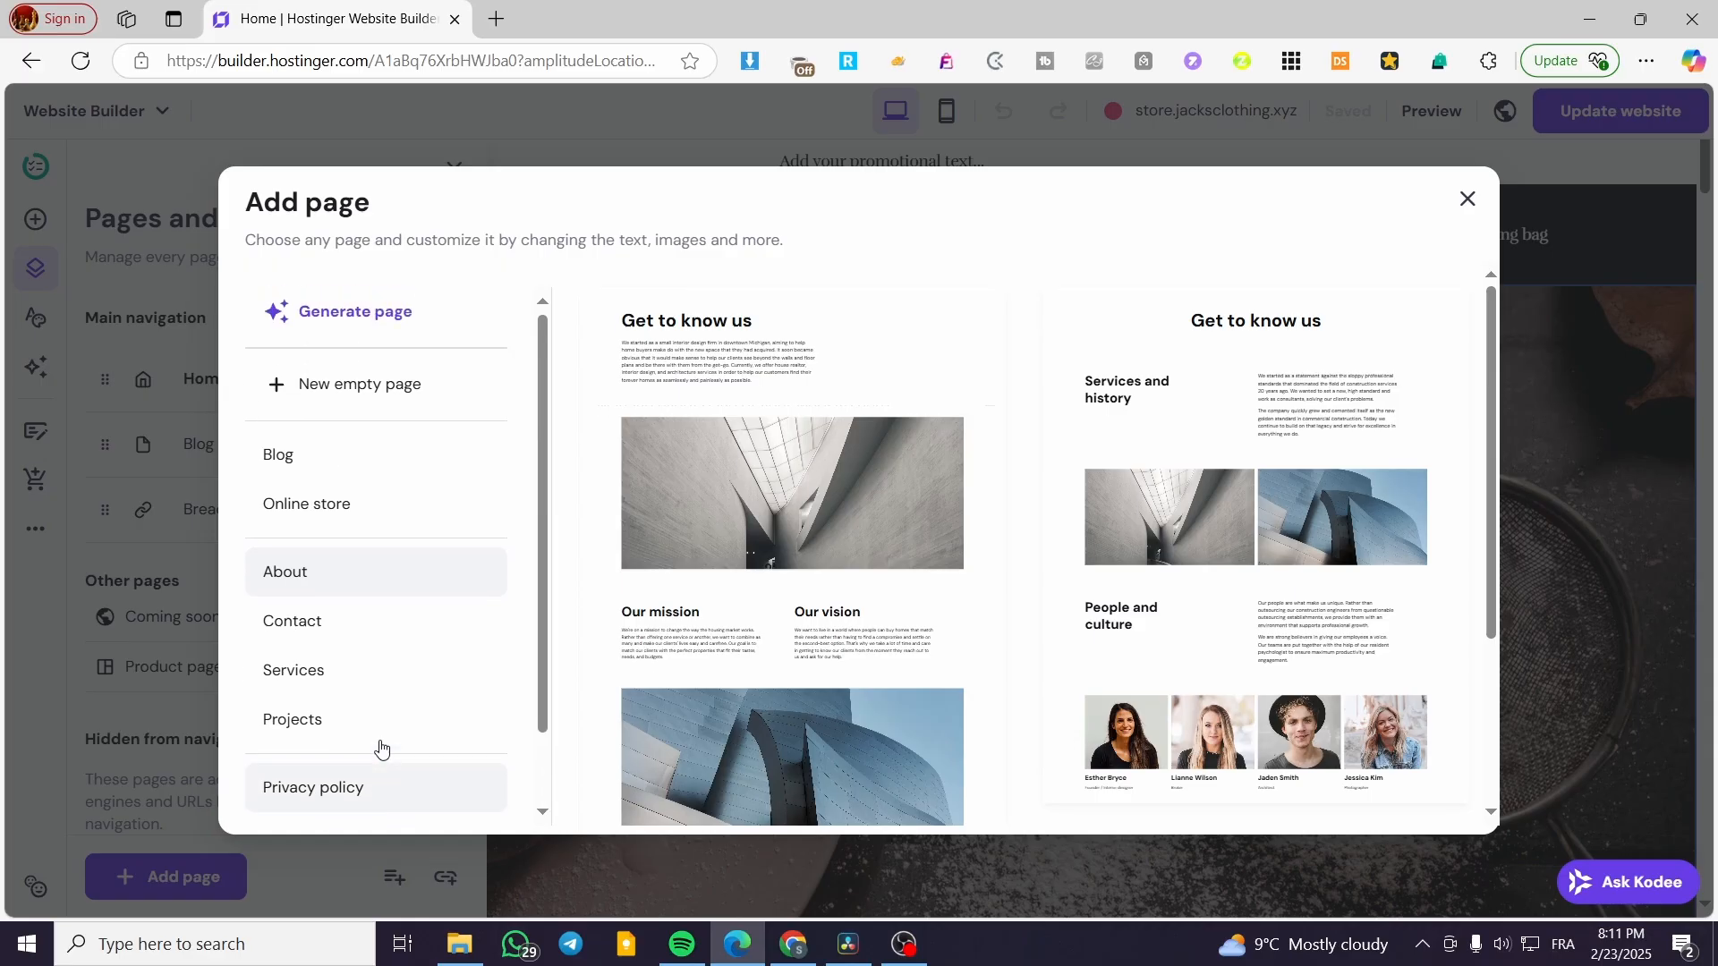
Dismiss the page type selection and make the hidden Store page show in the main navigation
left_click(1467, 199)
scroll(269, 581, "down", 4)
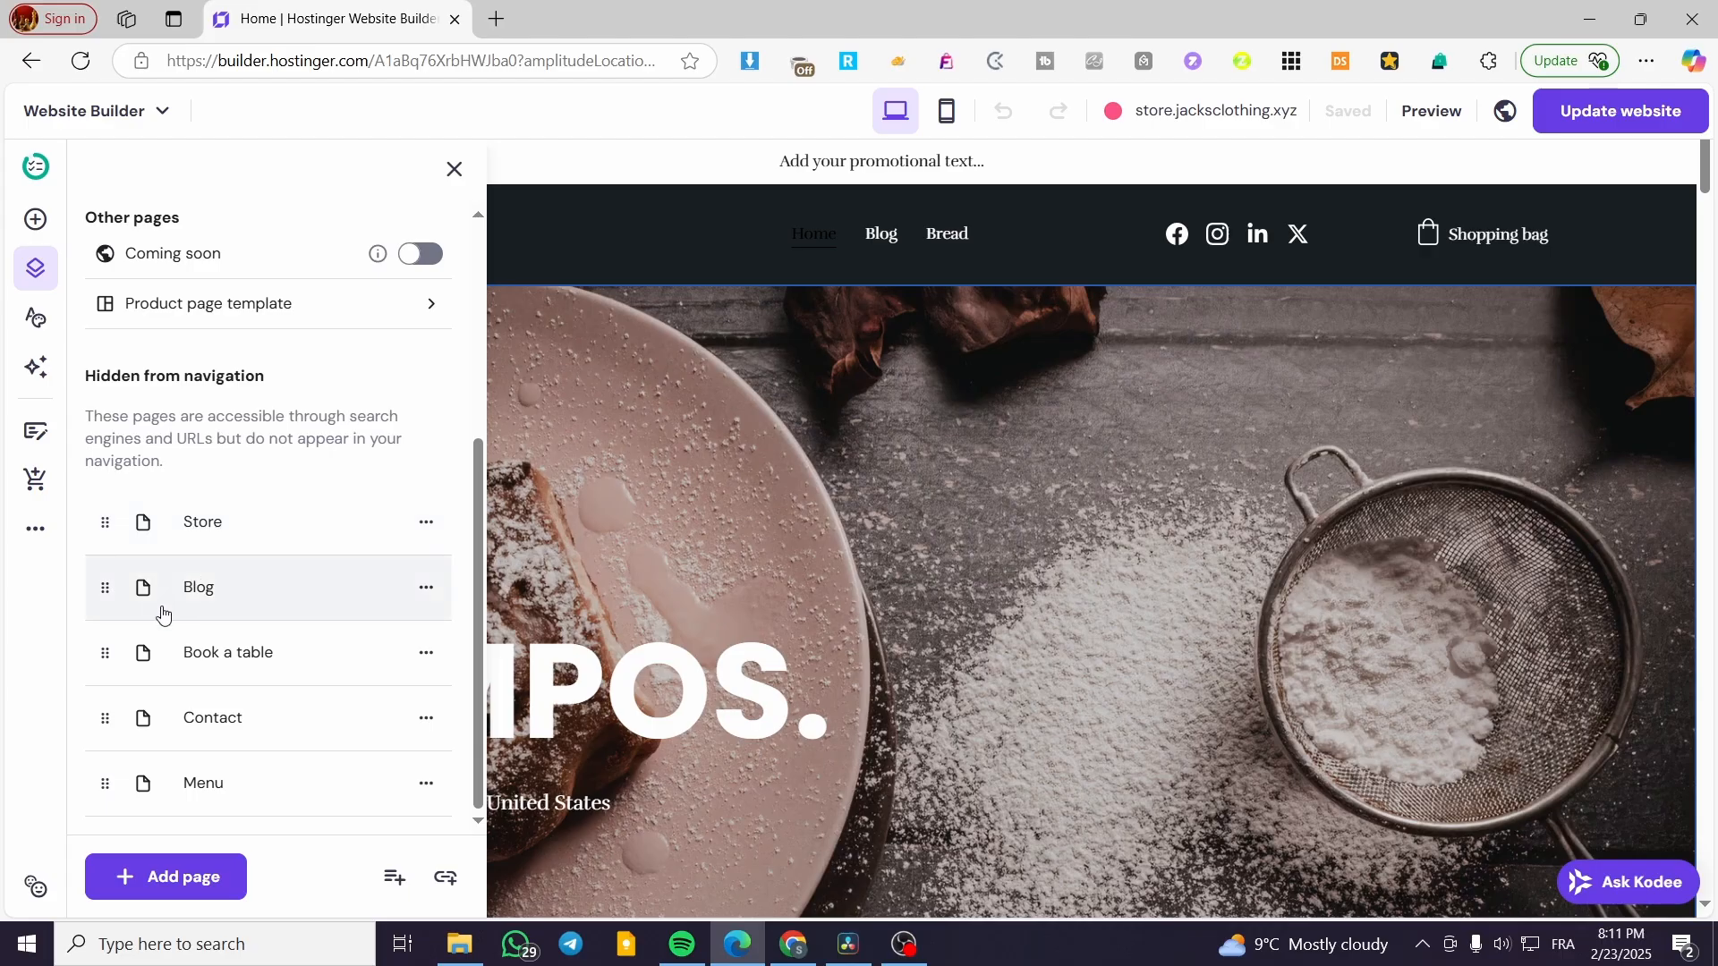
scroll(307, 702, "up", 4)
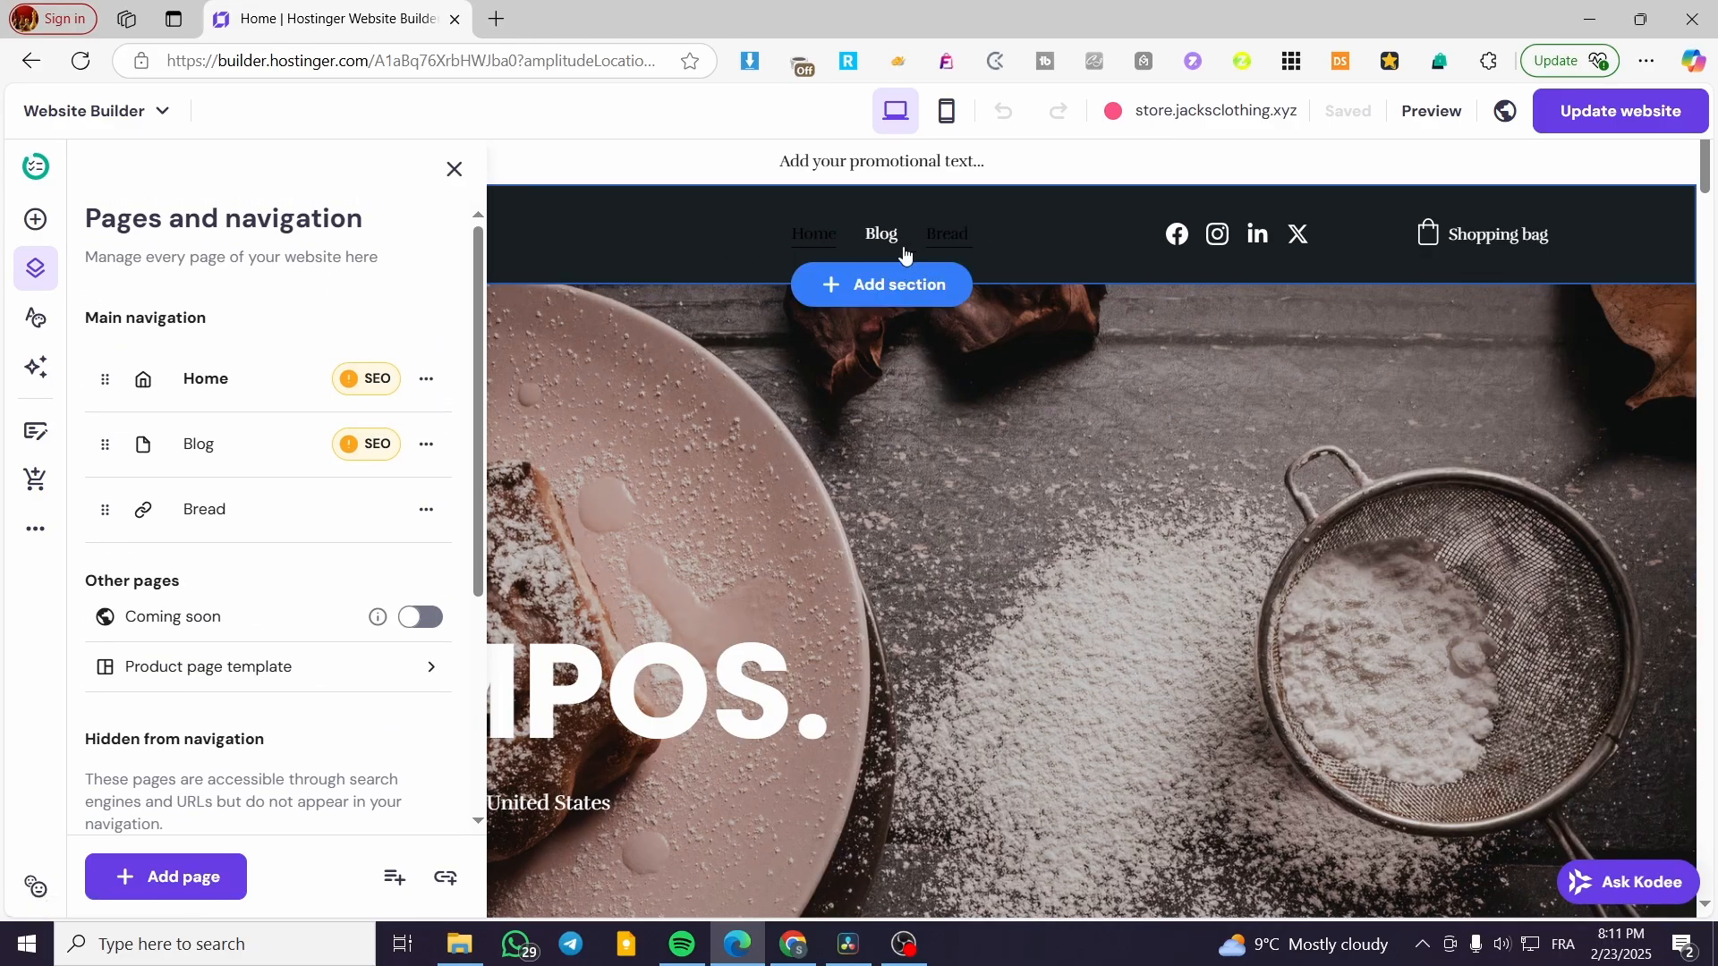
scroll(260, 622, "down", 1)
scroll(268, 612, "down", 3)
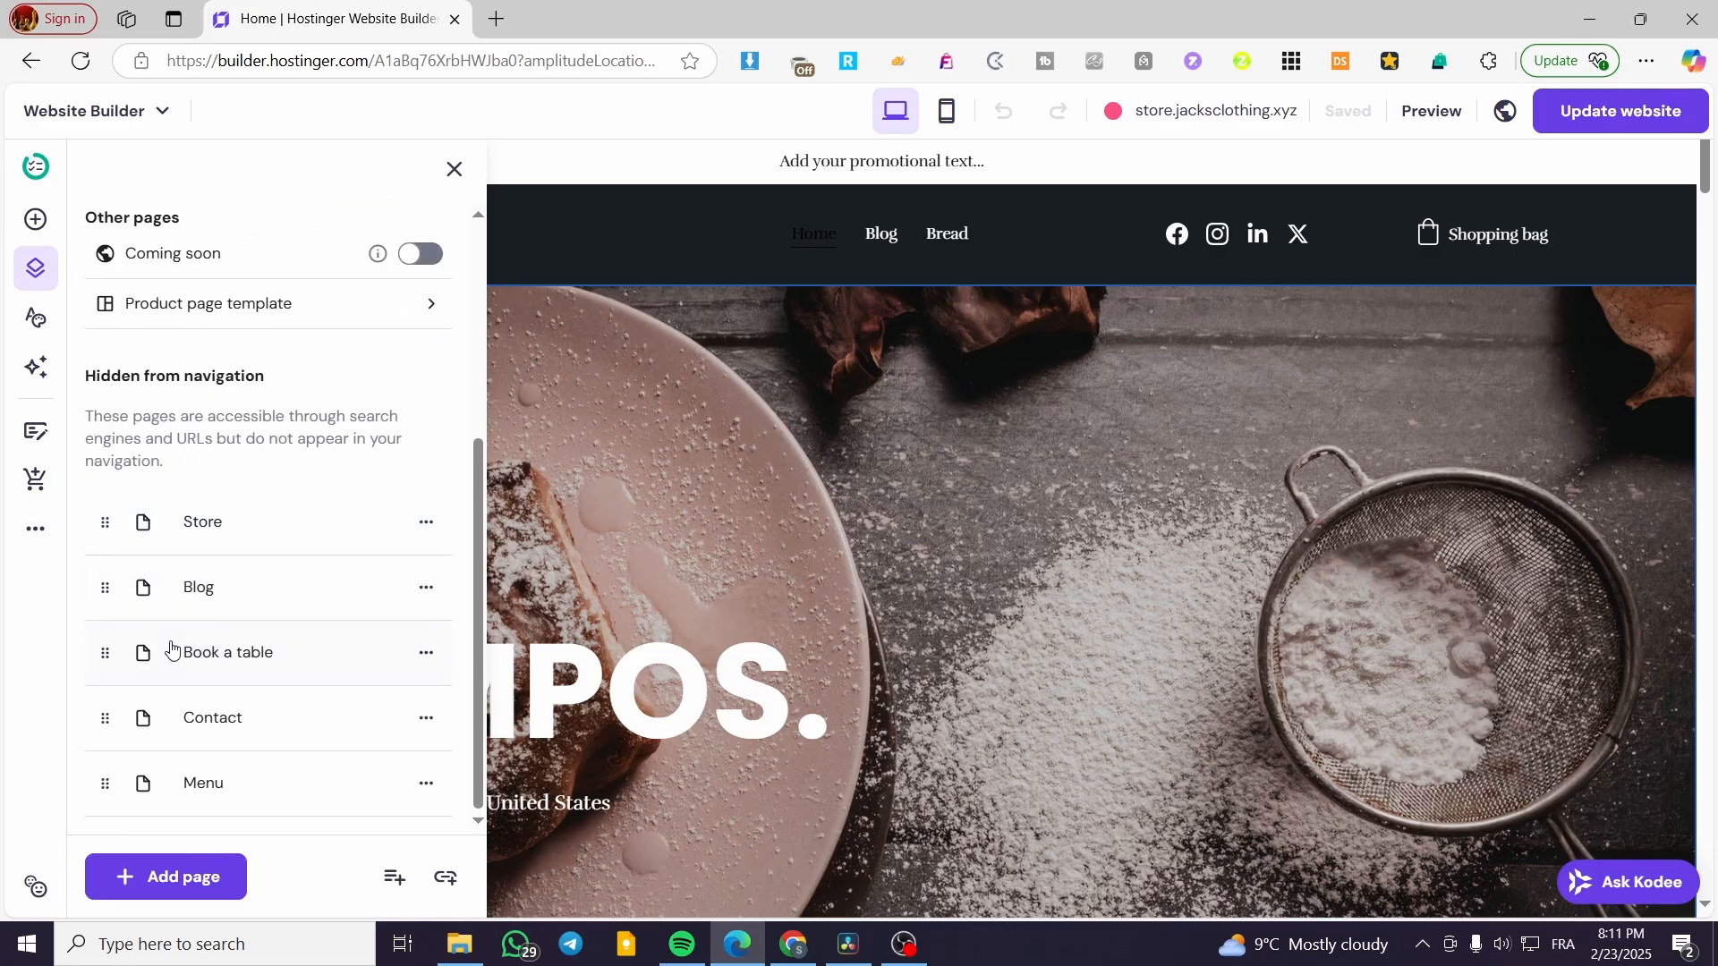
left_click(426, 522)
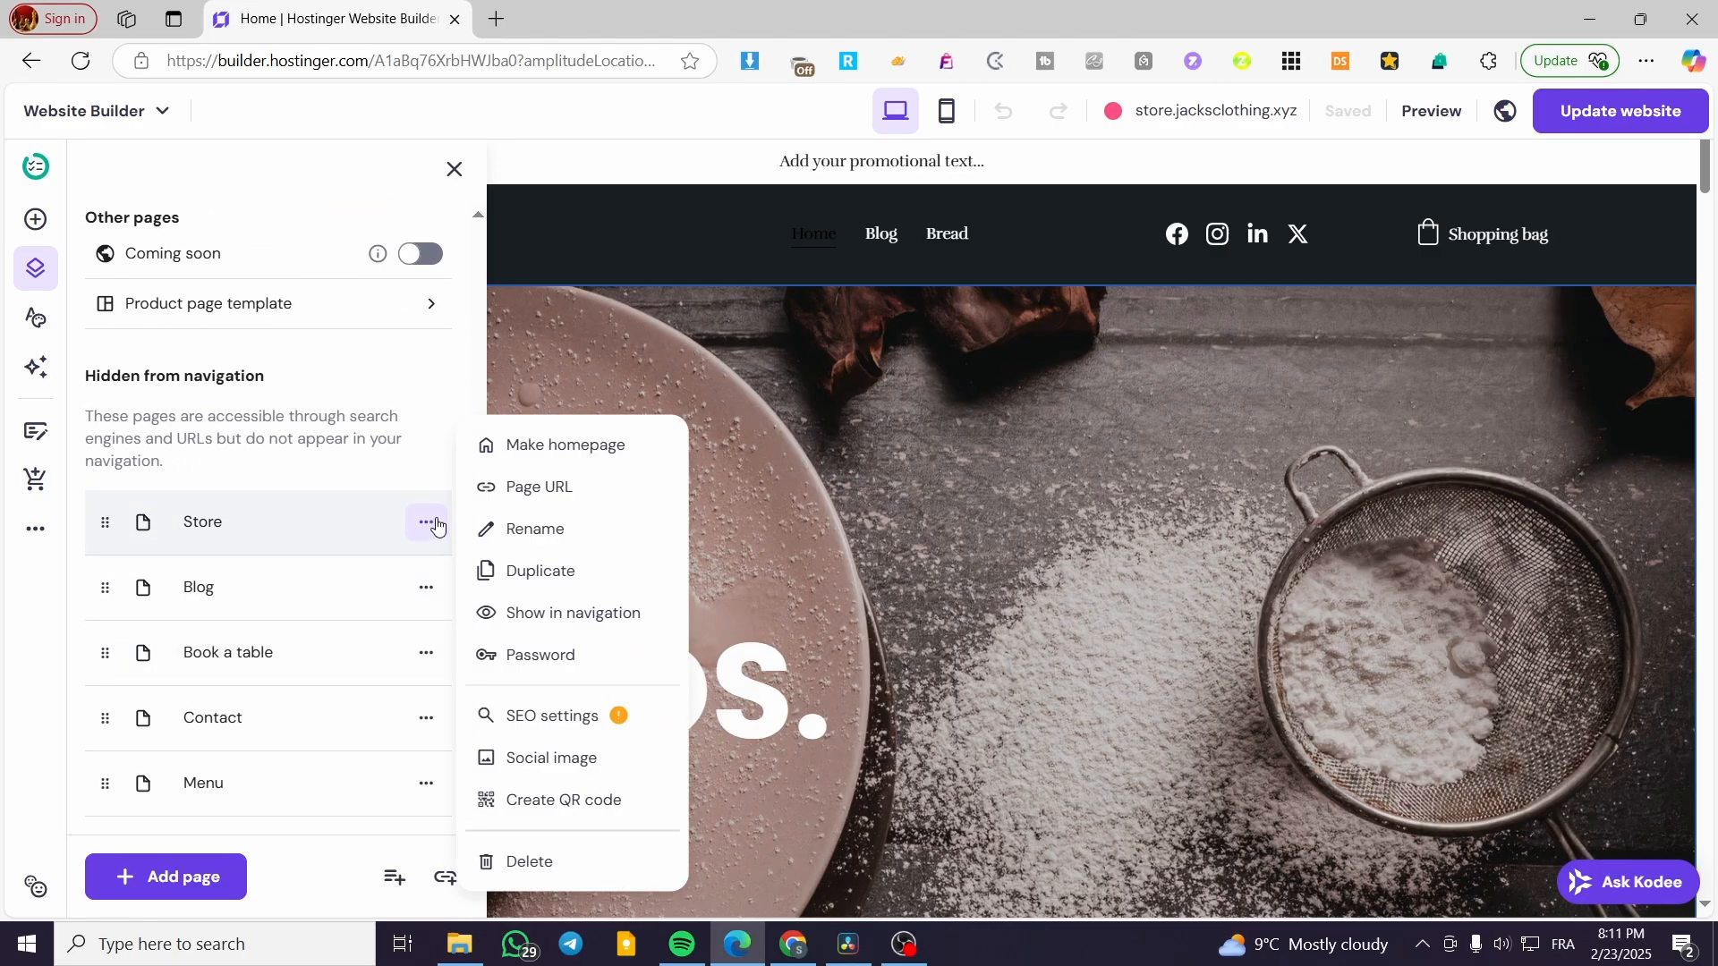
left_click(559, 617)
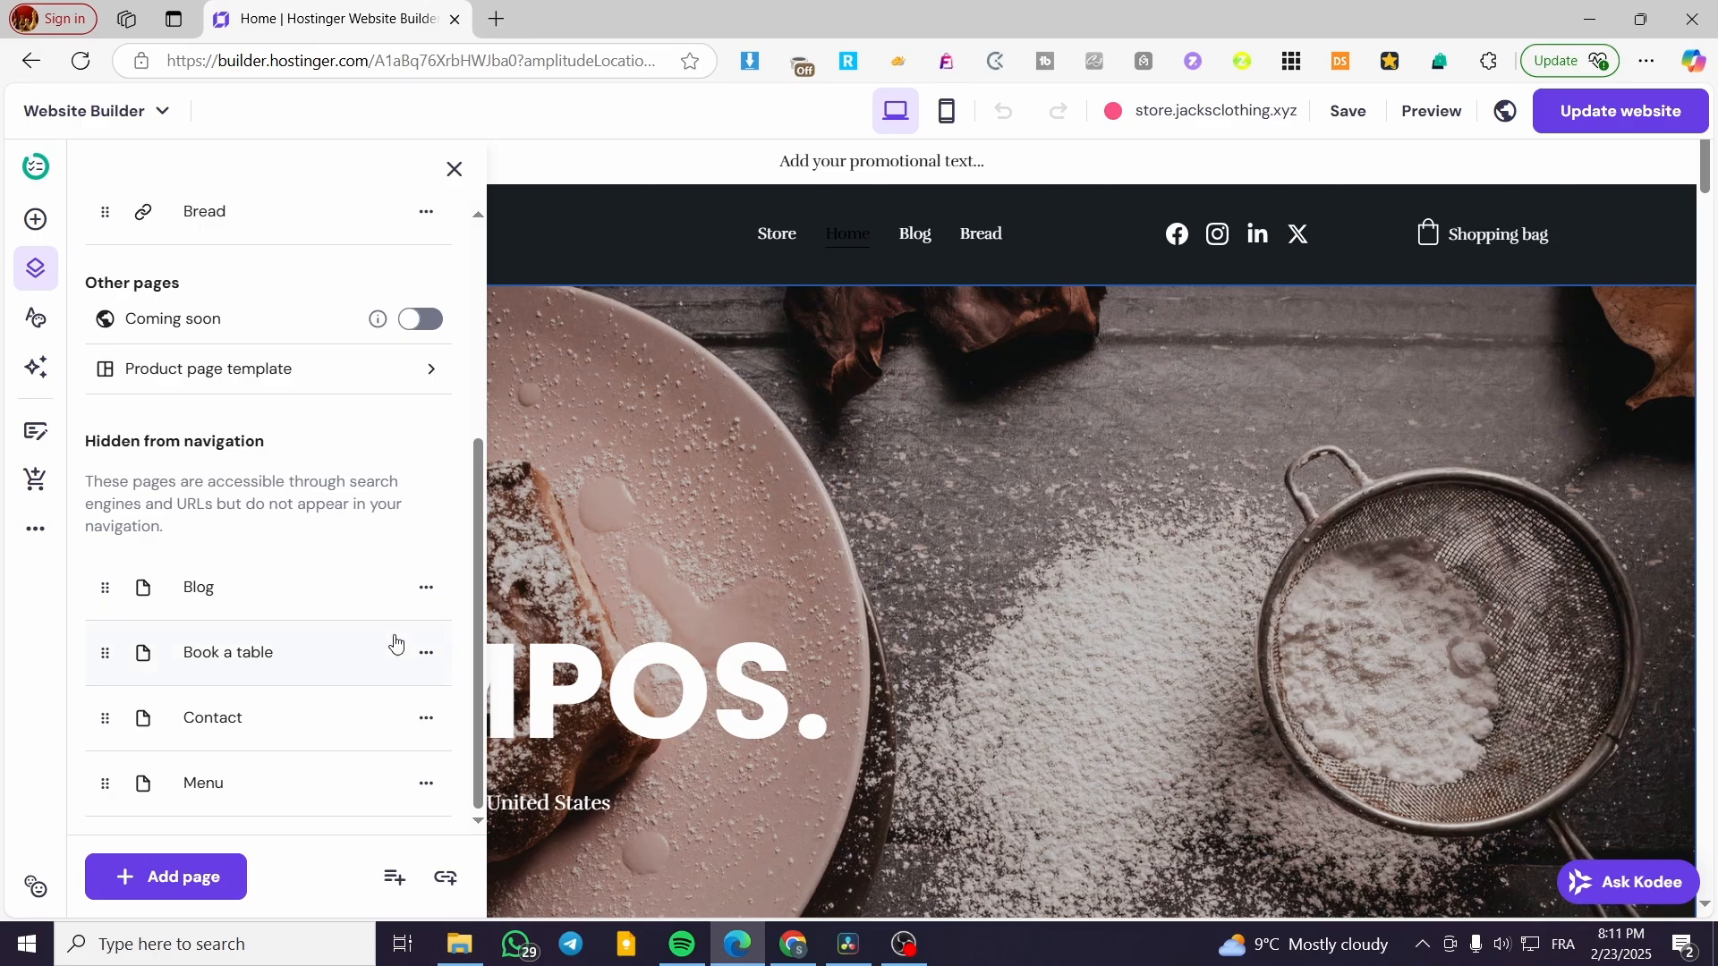
Reorder the main navigation to Home, Store, Bread, Blog and close the page list
scroll(397, 643, "up", 5)
left_click_drag(105, 433, 103, 378)
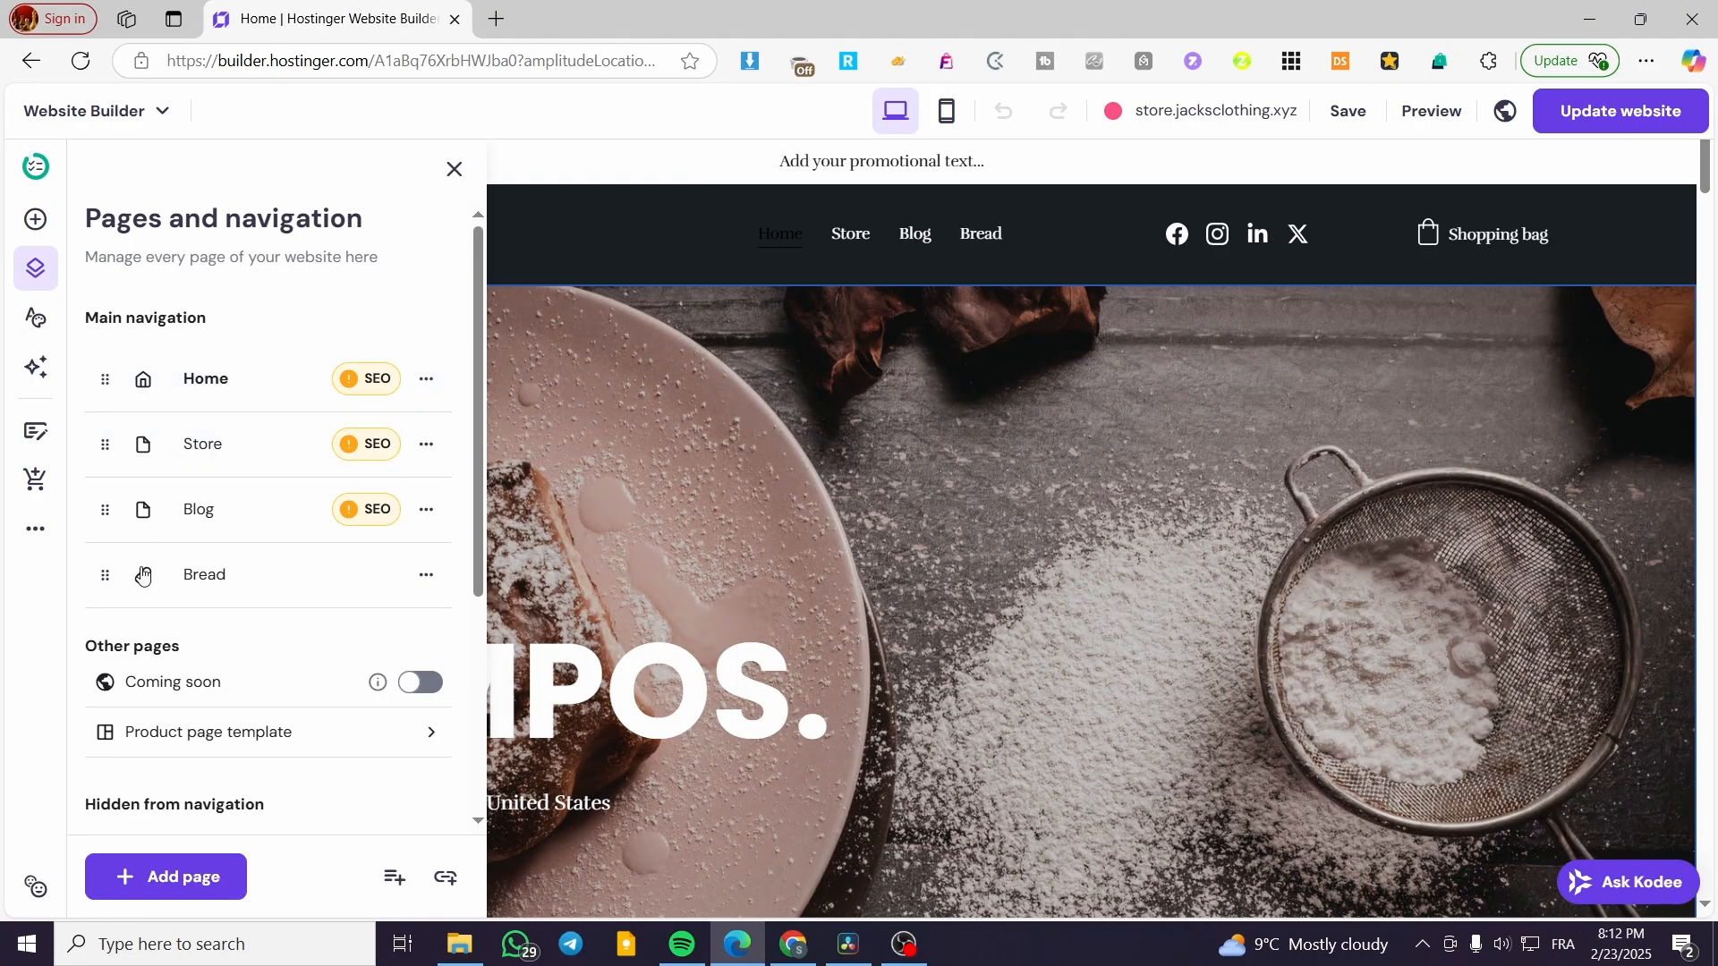
left_click_drag(109, 512, 136, 571)
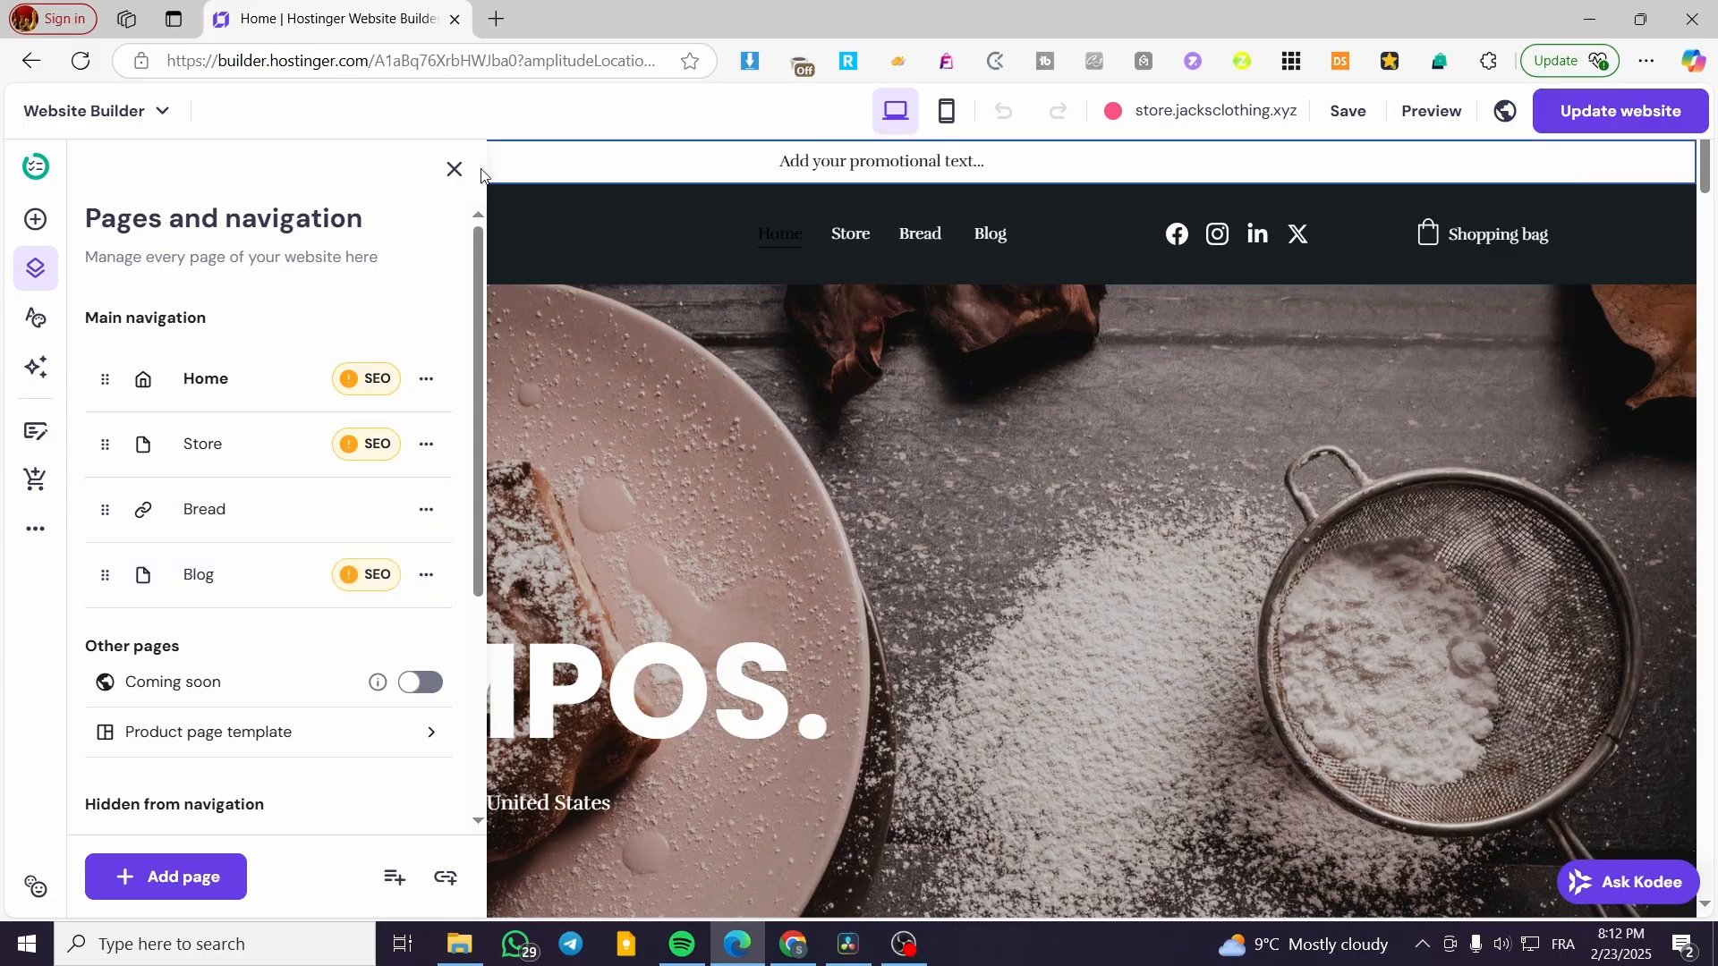
left_click(454, 169)
Set the header's hover color to the white website color #fffefe in the header style settings
left_click(1057, 235)
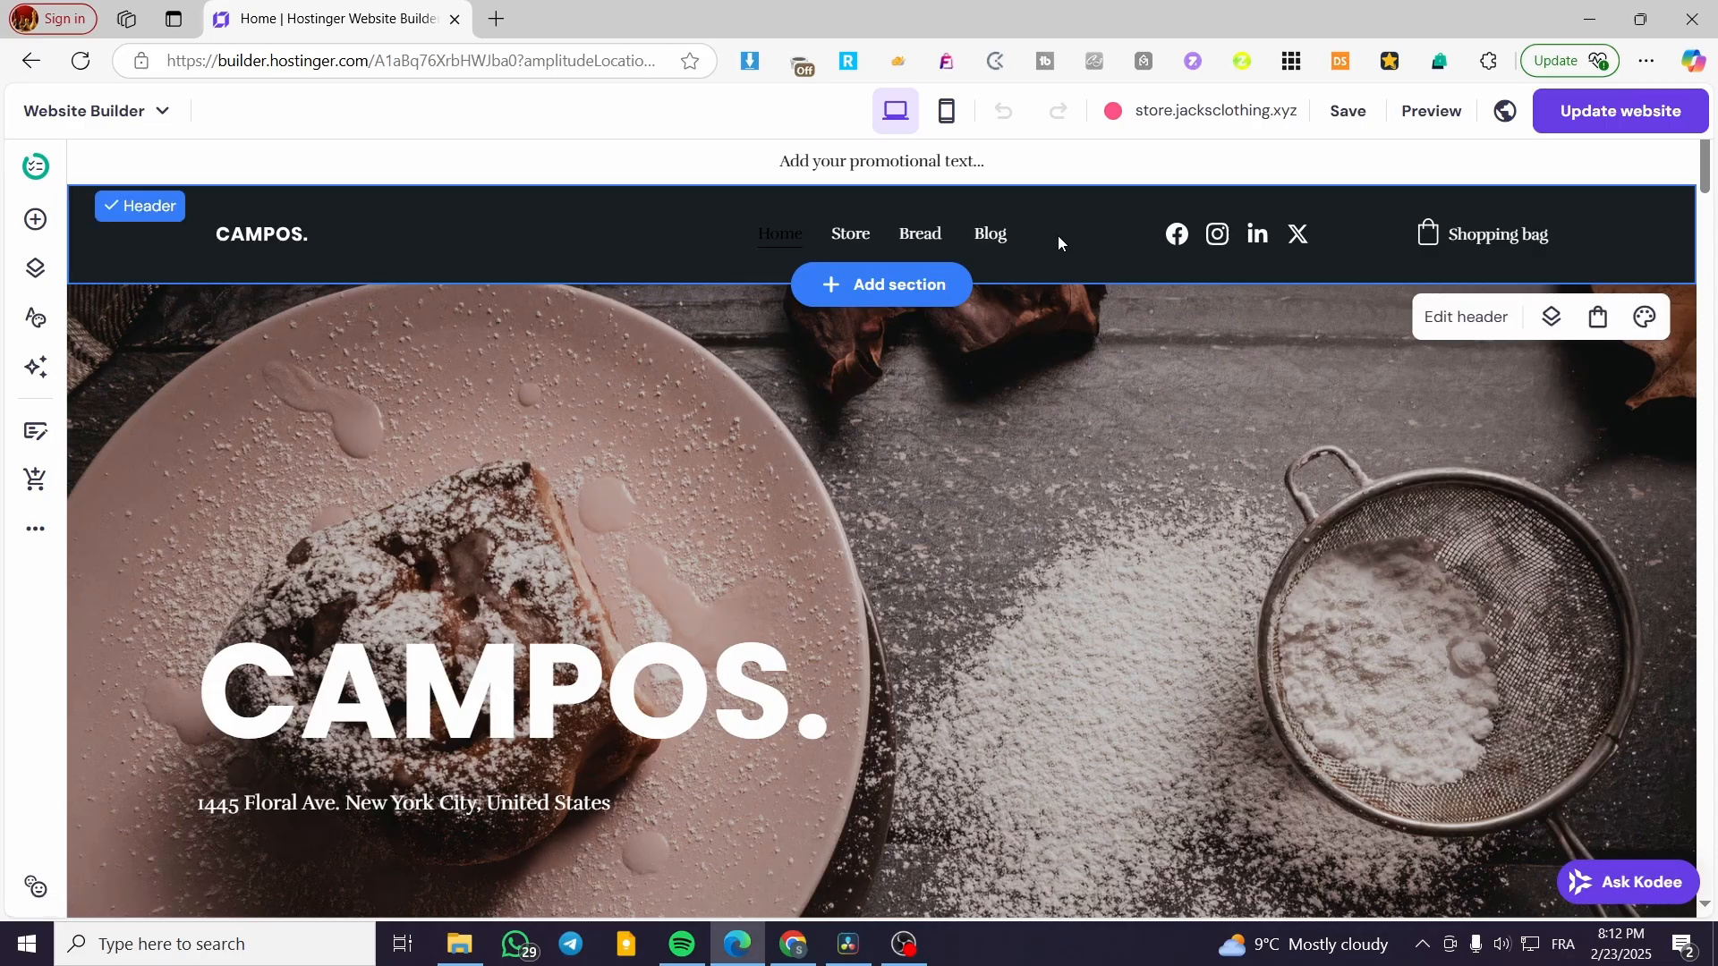
left_click(1647, 321)
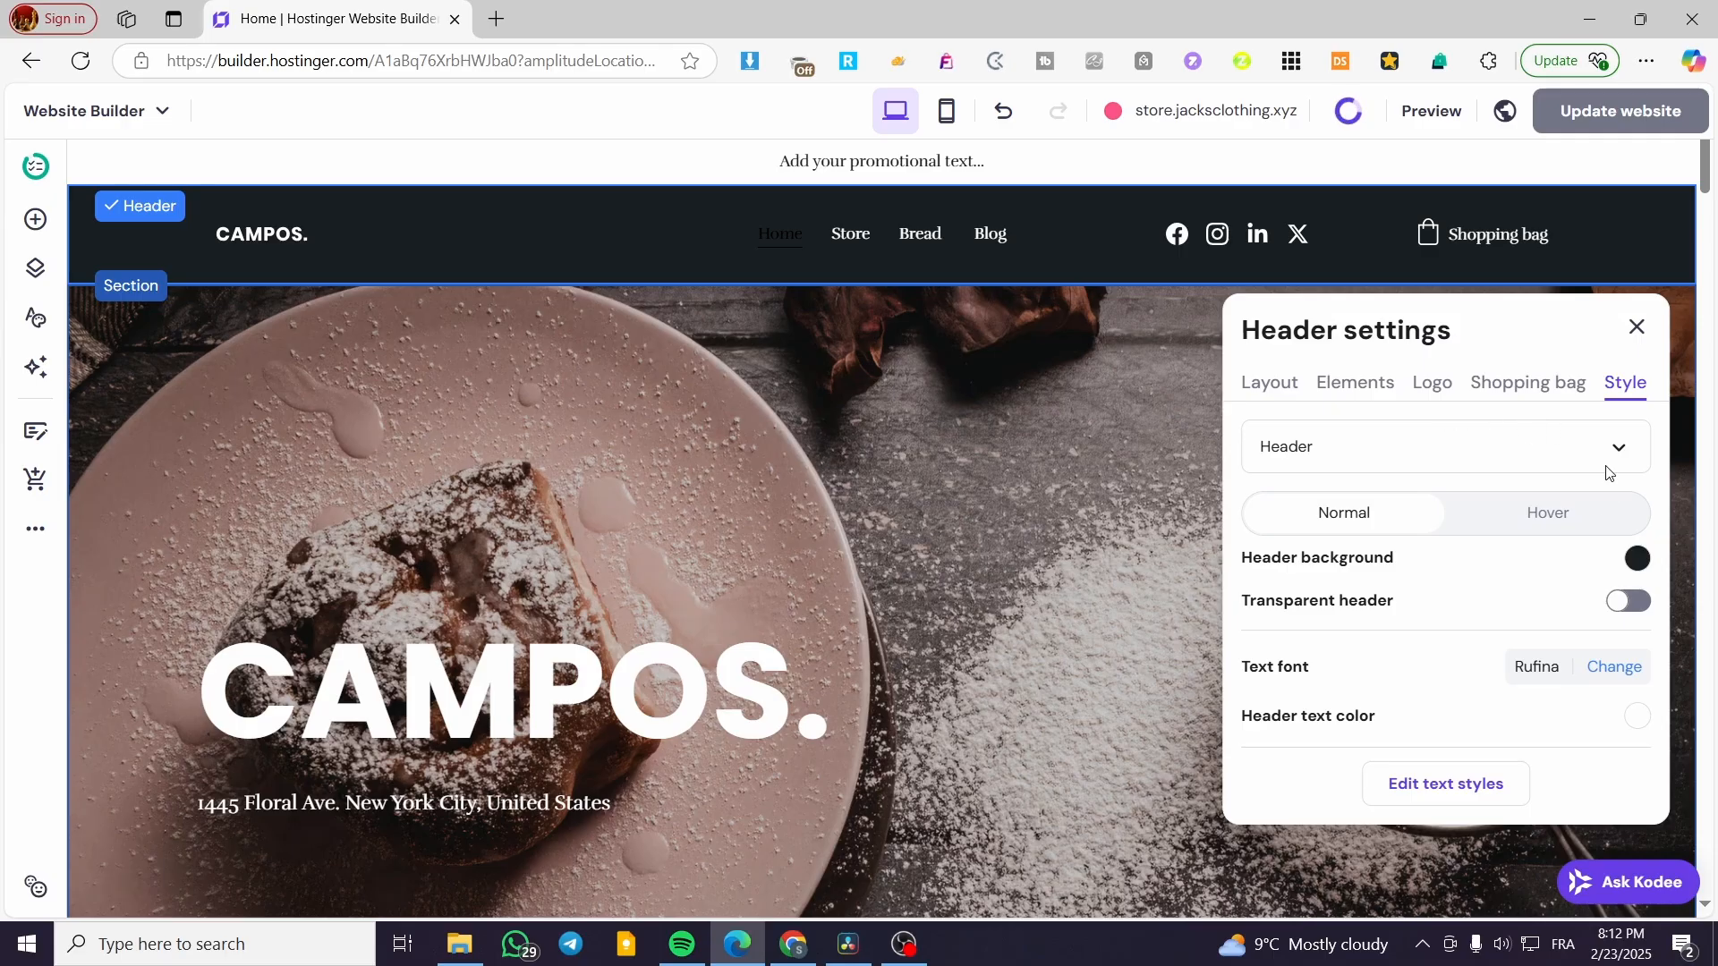
left_click(1616, 520)
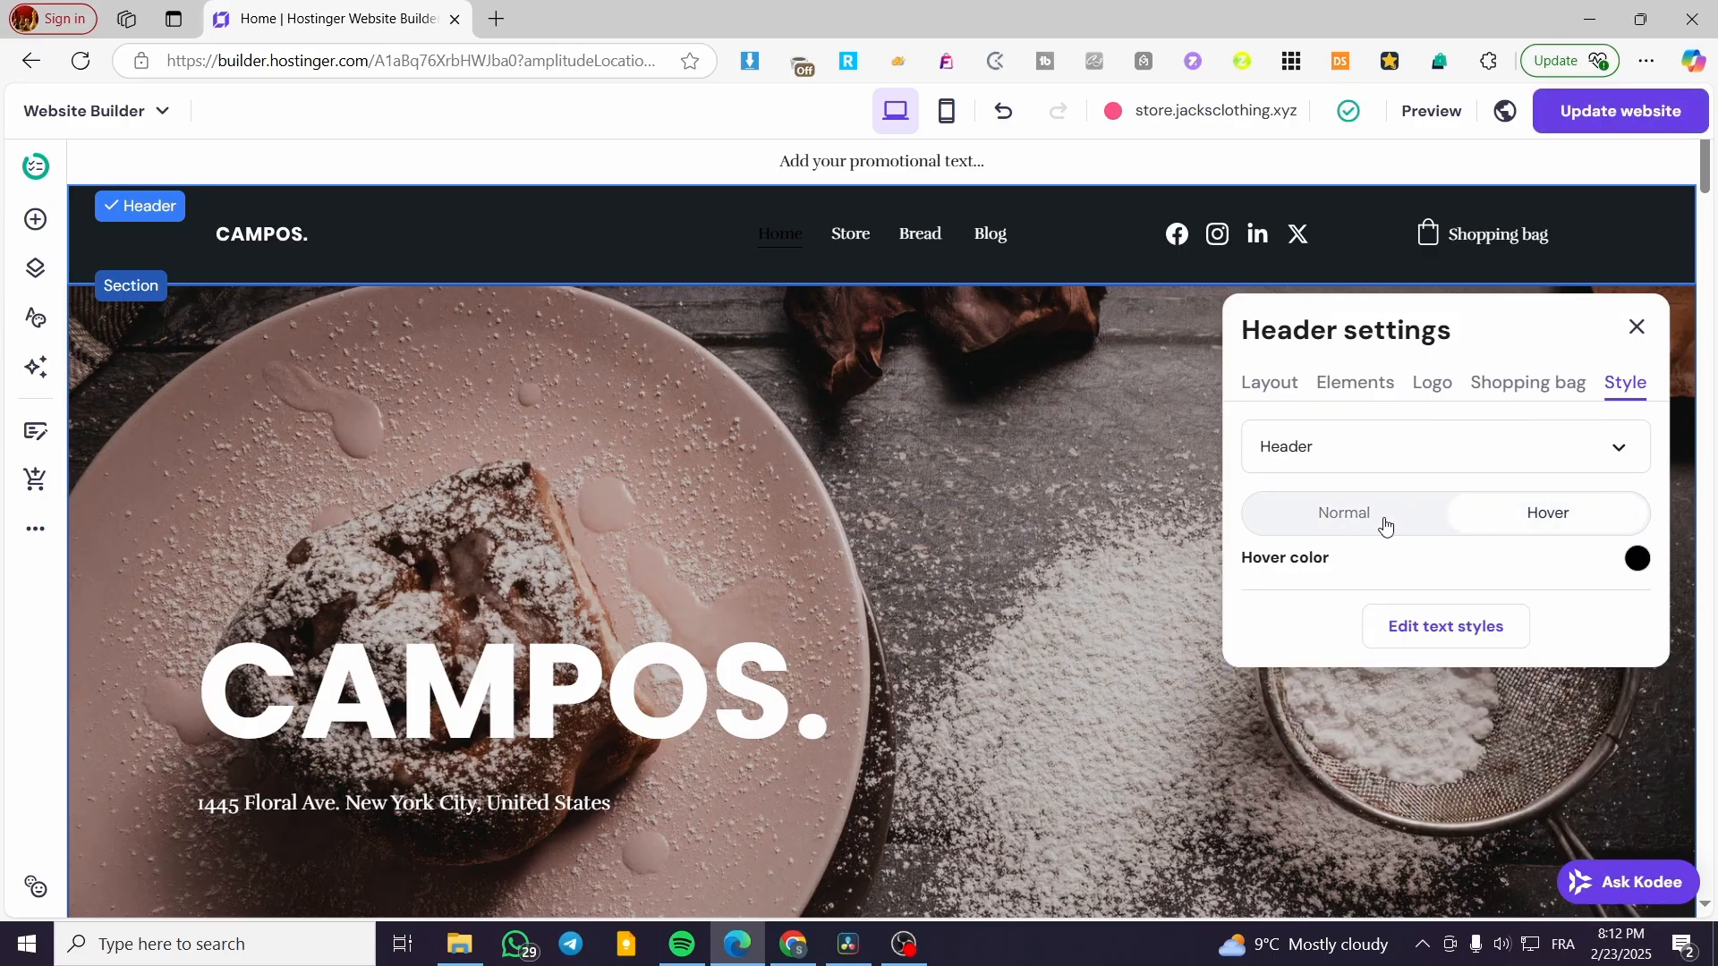
left_click(1369, 524)
left_click(1572, 520)
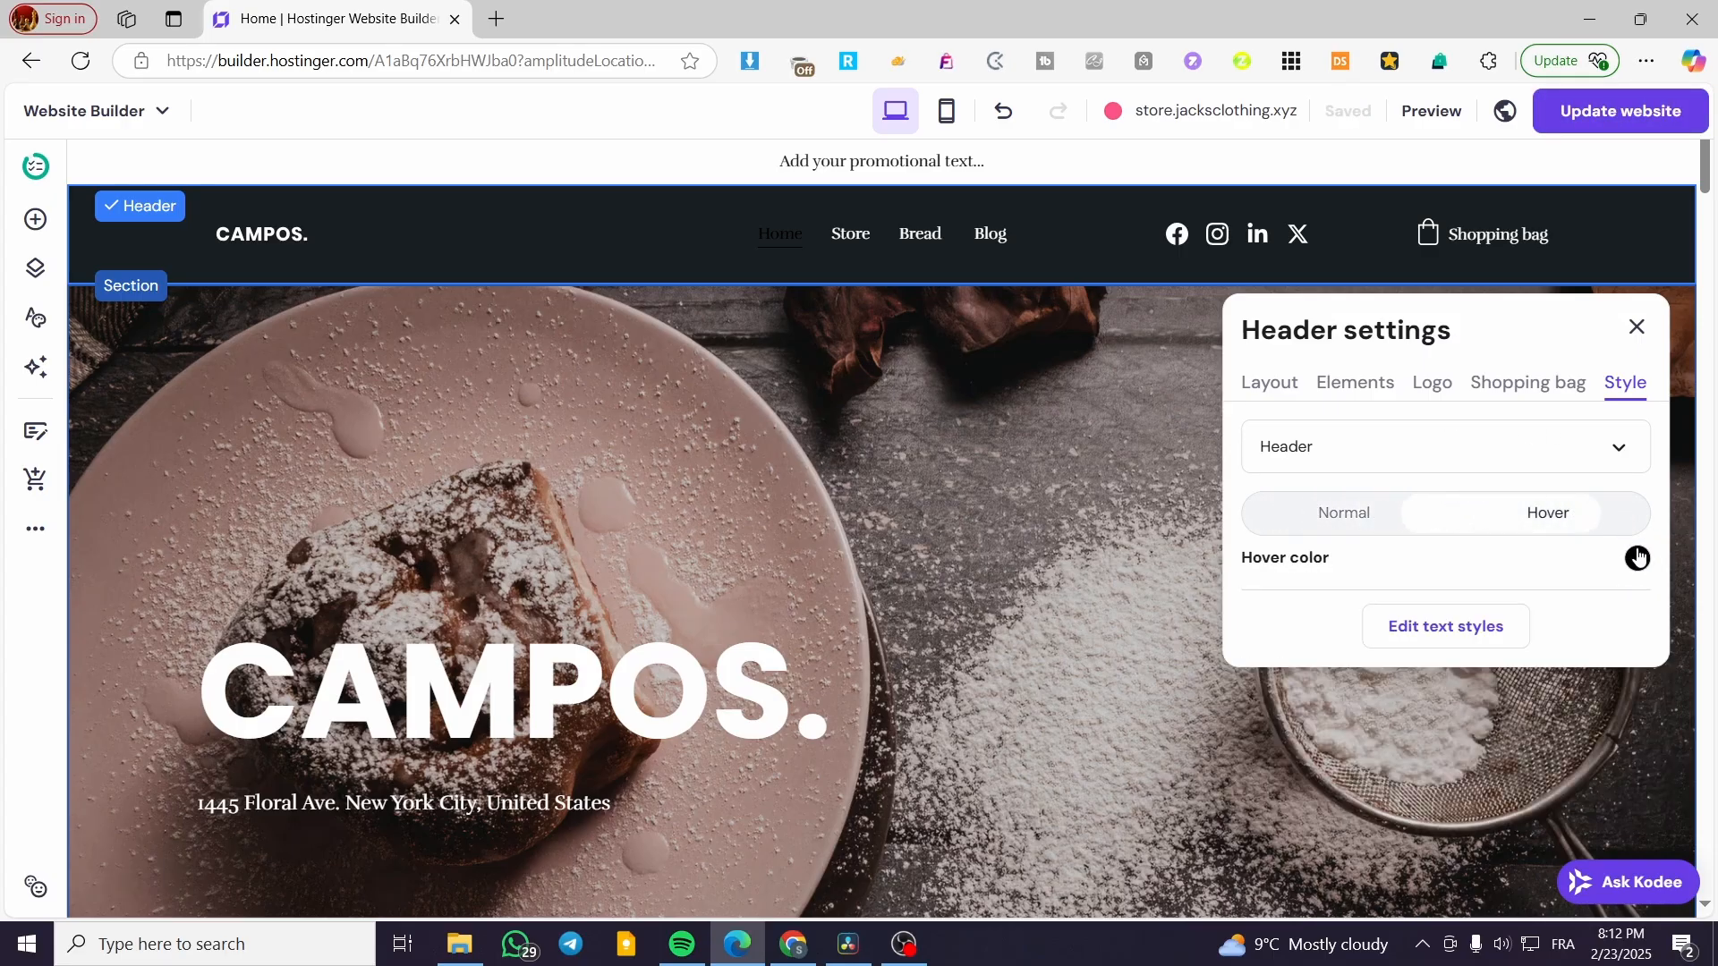
left_click(1638, 559)
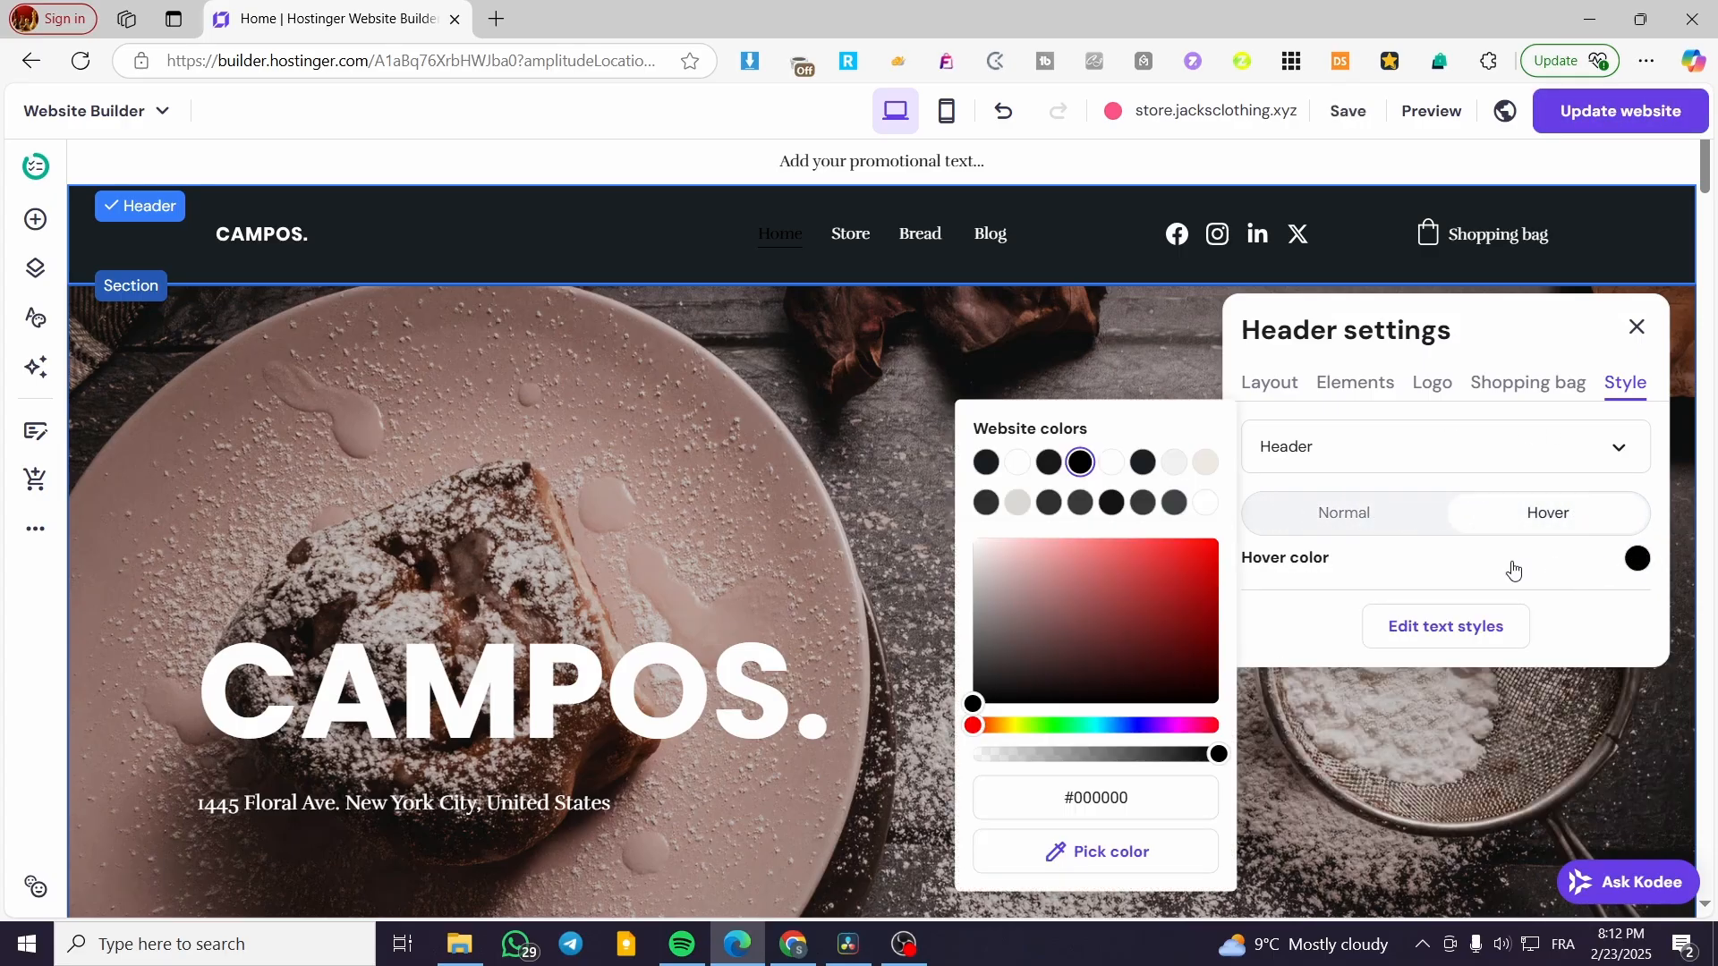
left_click(1205, 503)
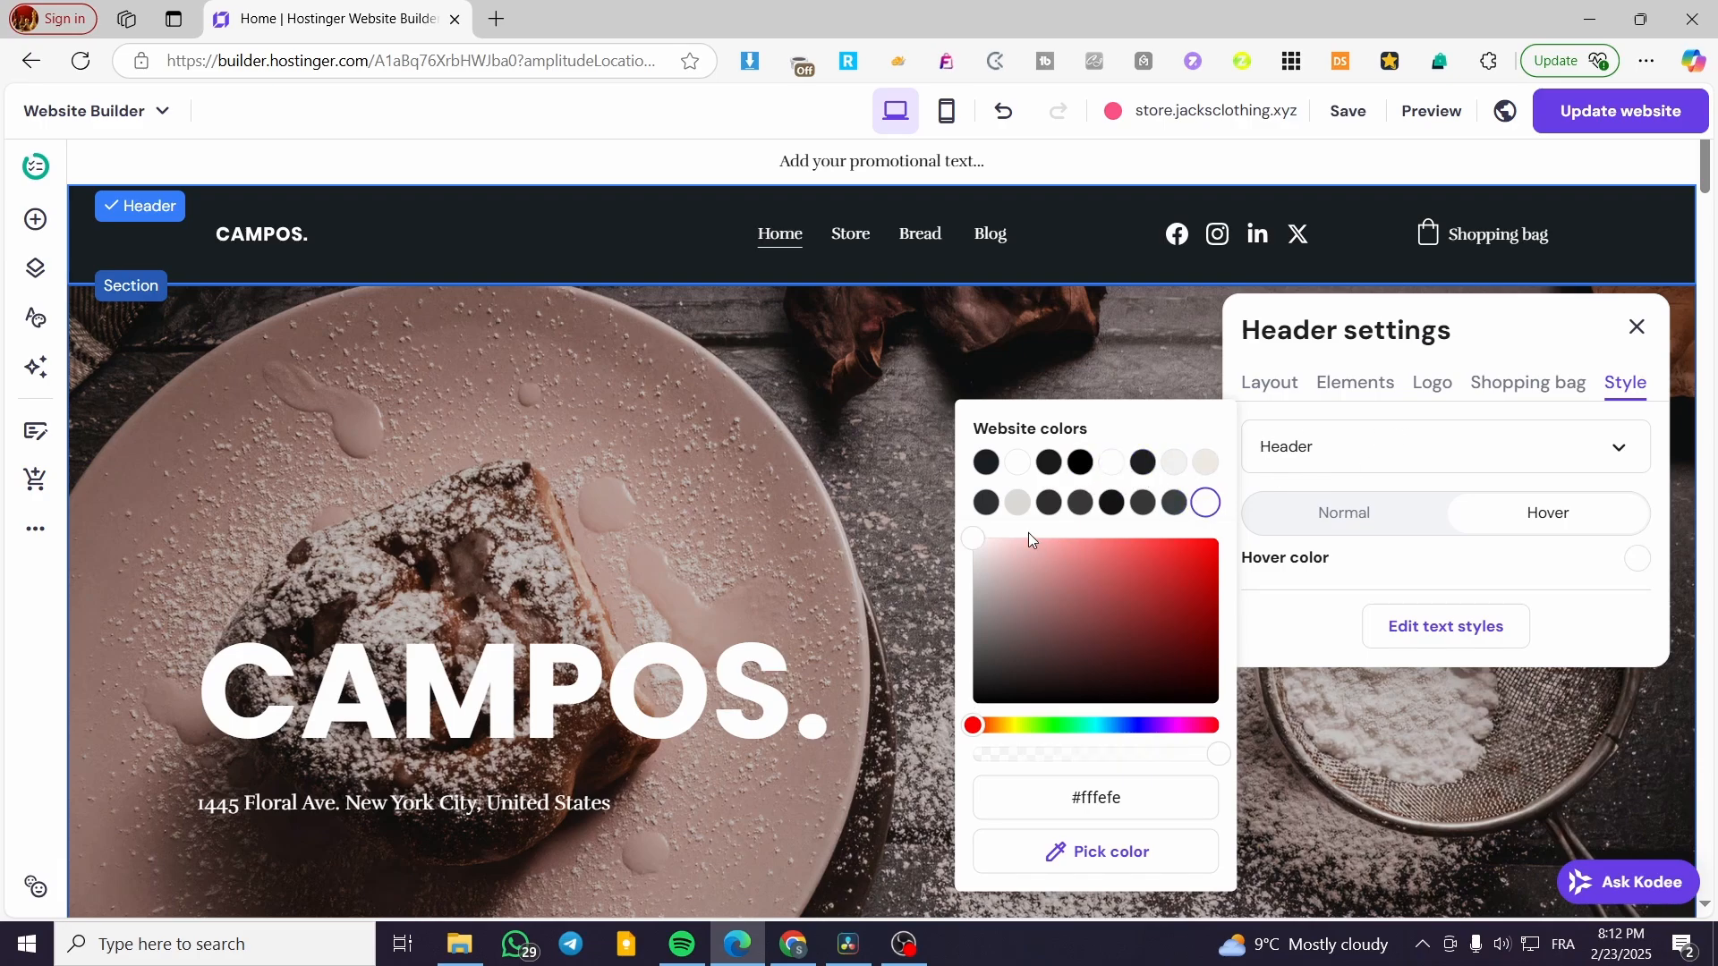
left_click(1539, 571)
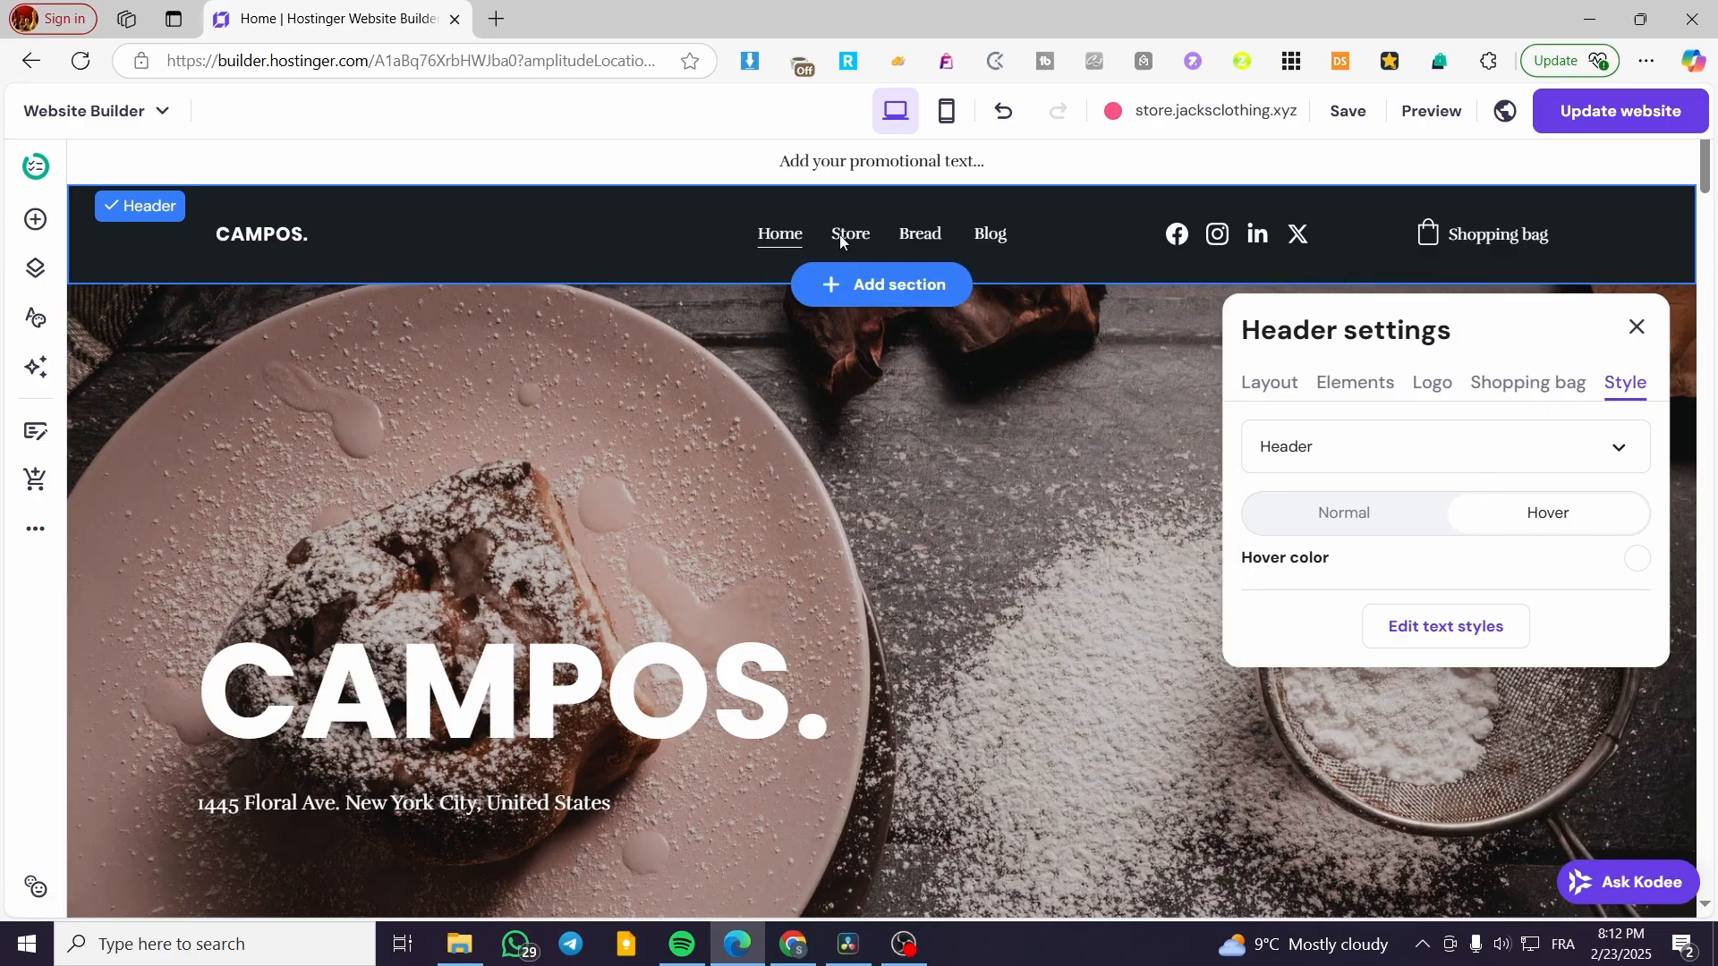
left_click(1636, 326)
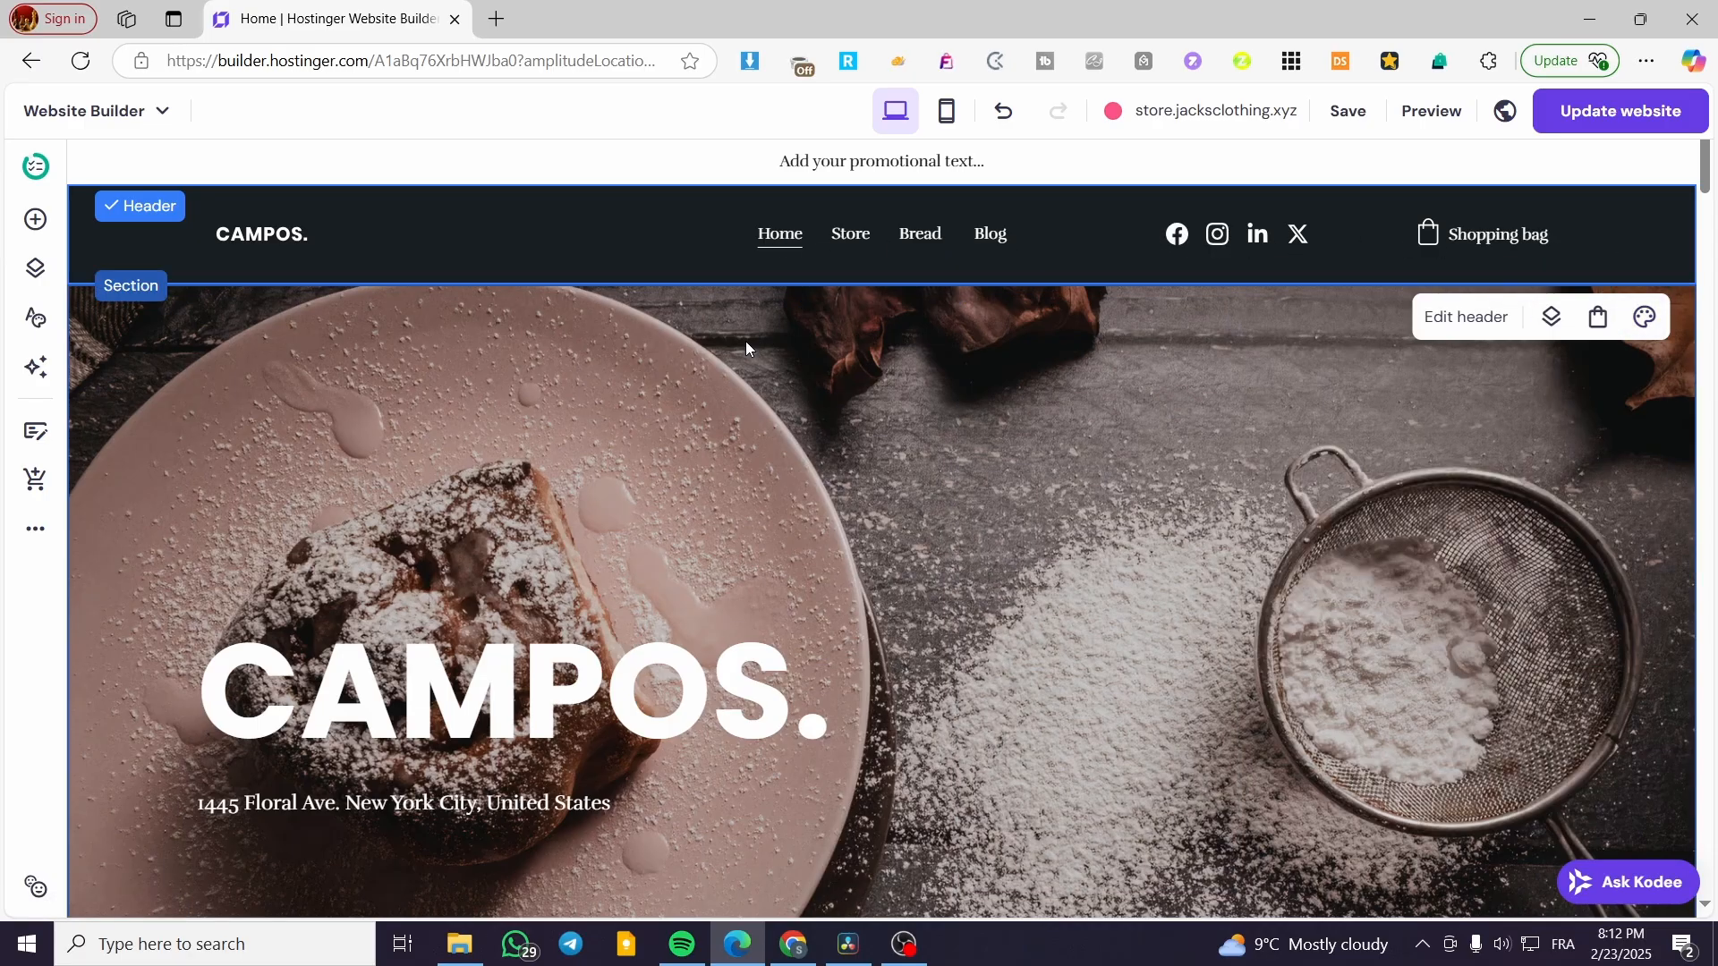
Test the Store, Bread and Blog links in the site header
left_click(852, 236)
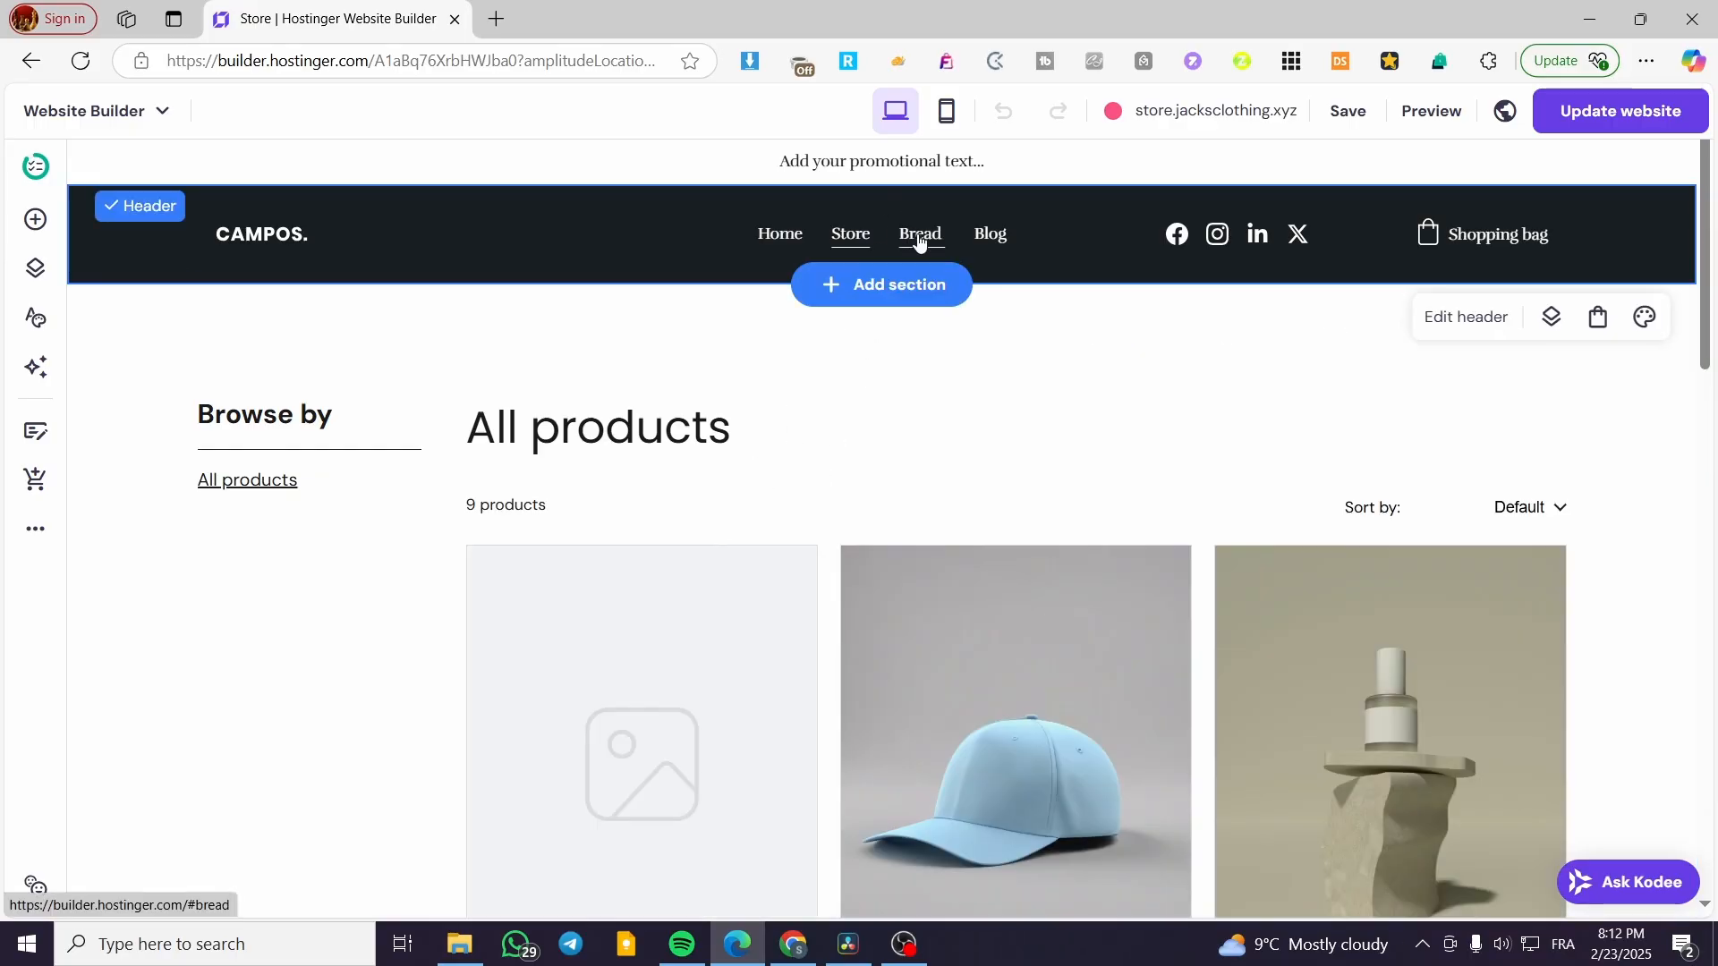
left_click(920, 234)
scroll(795, 571, "up", 20)
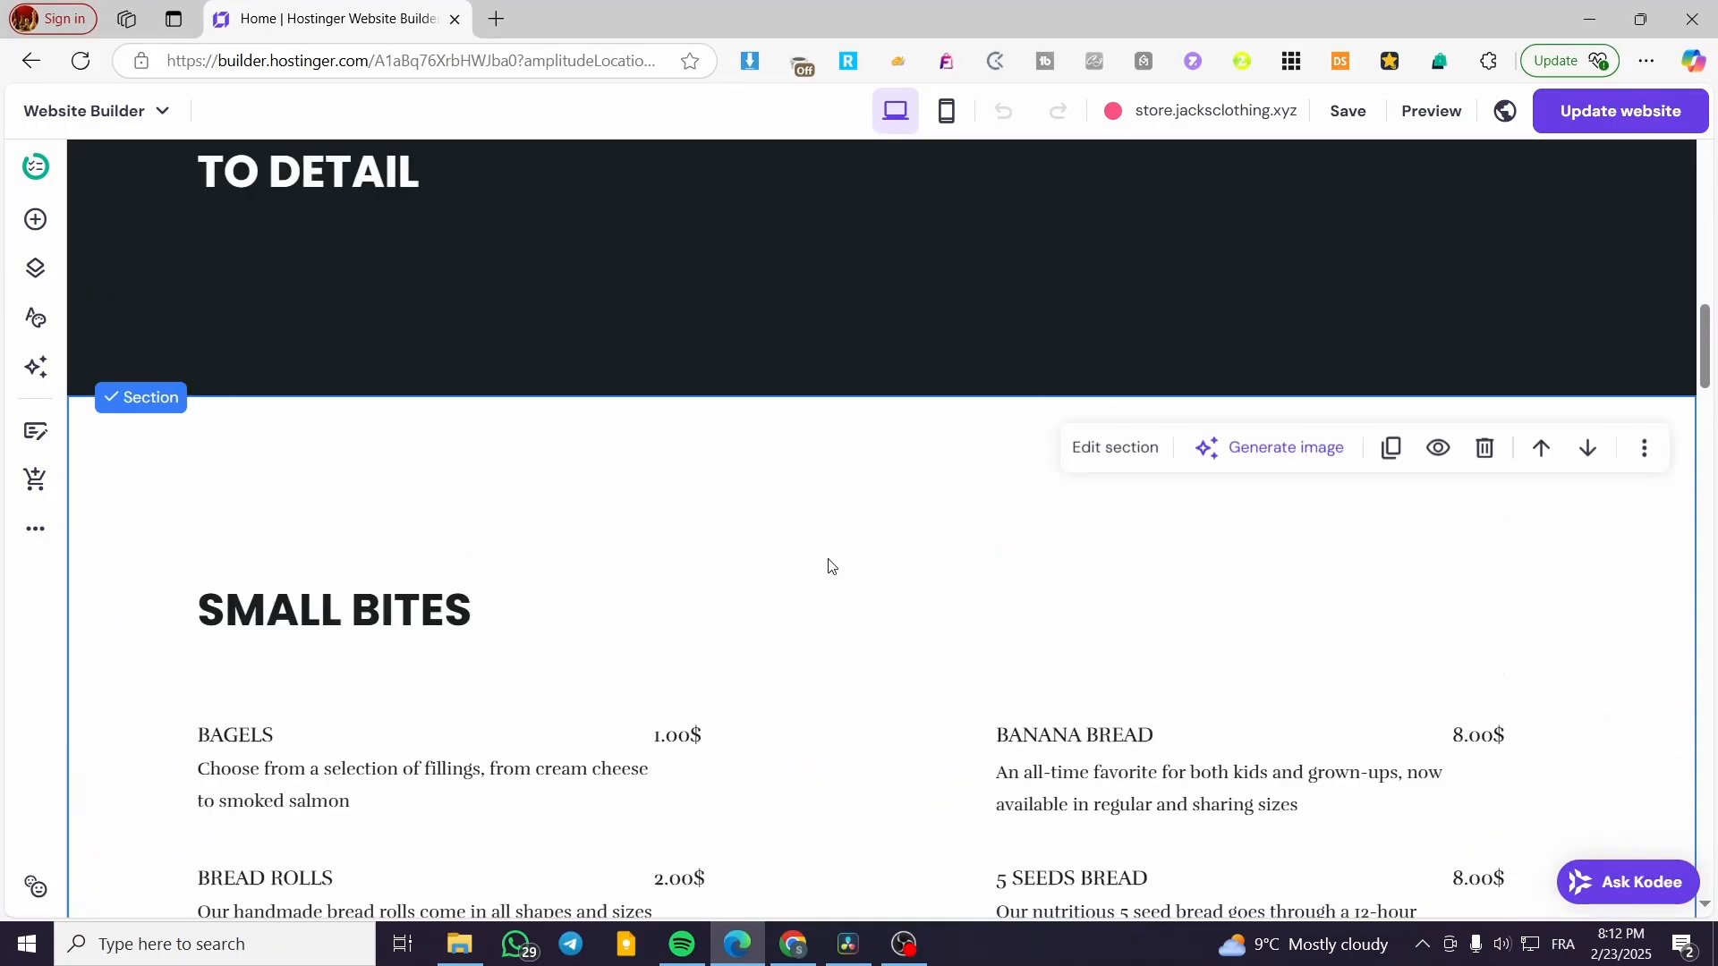
scroll(932, 596, "up", 5)
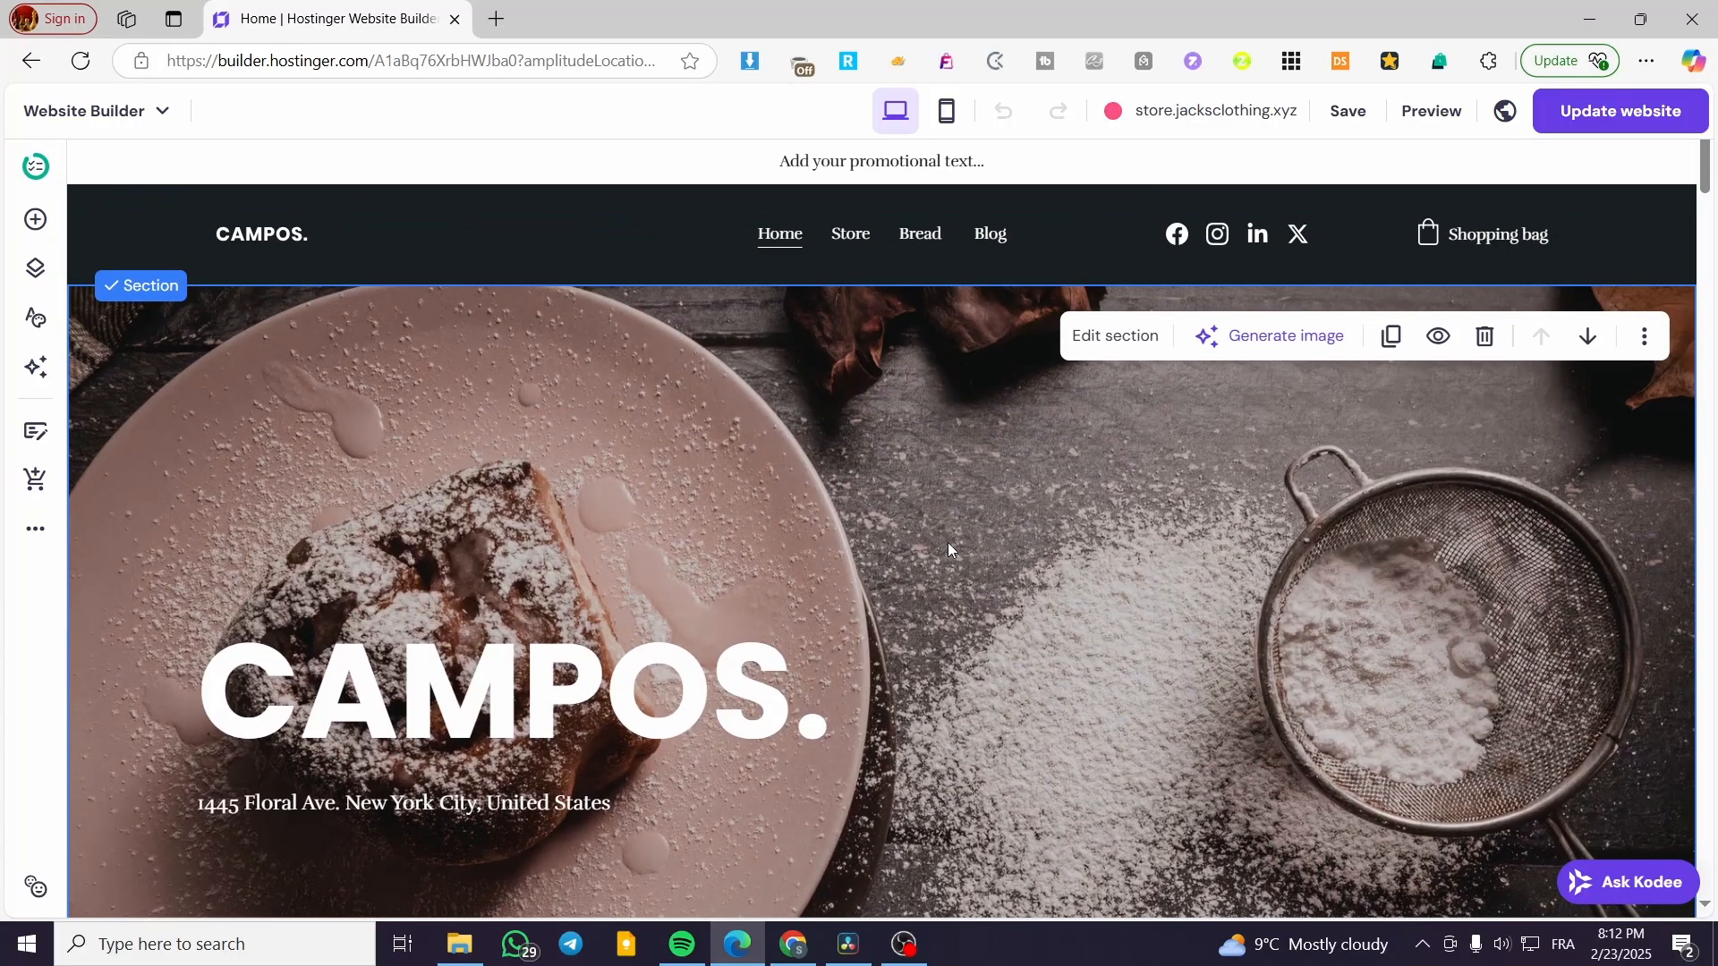
left_click(990, 234)
Review the main navigation list and the options available for its pages
left_click(36, 268)
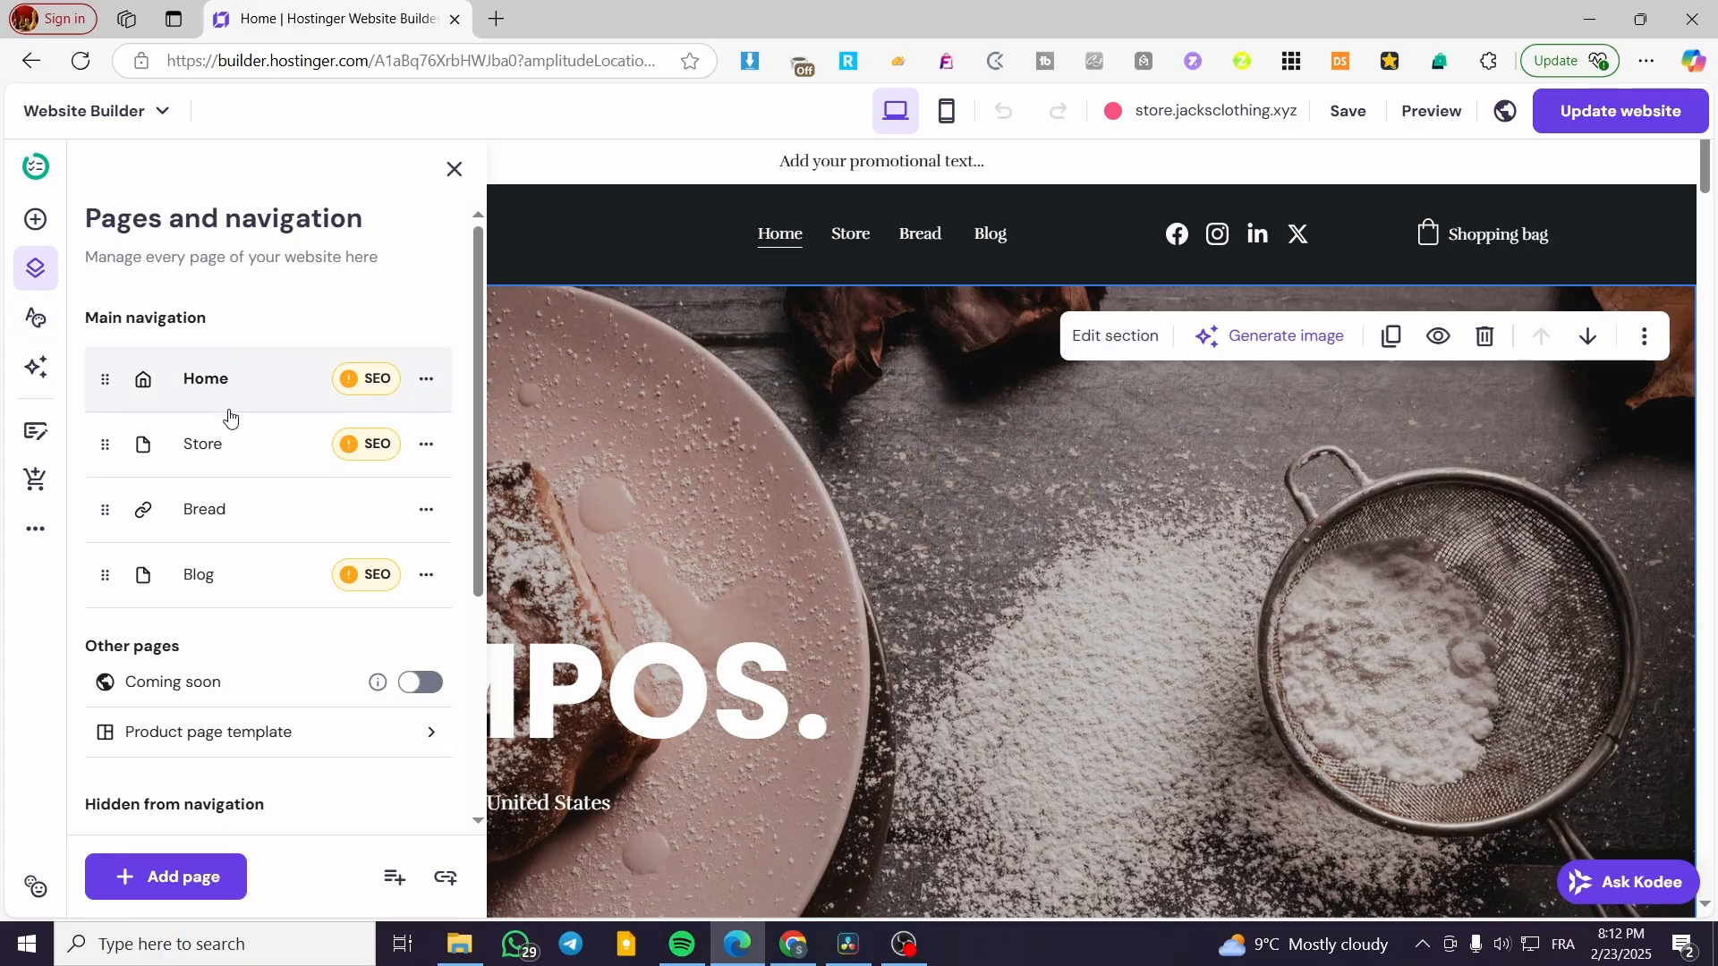
left_click(424, 576)
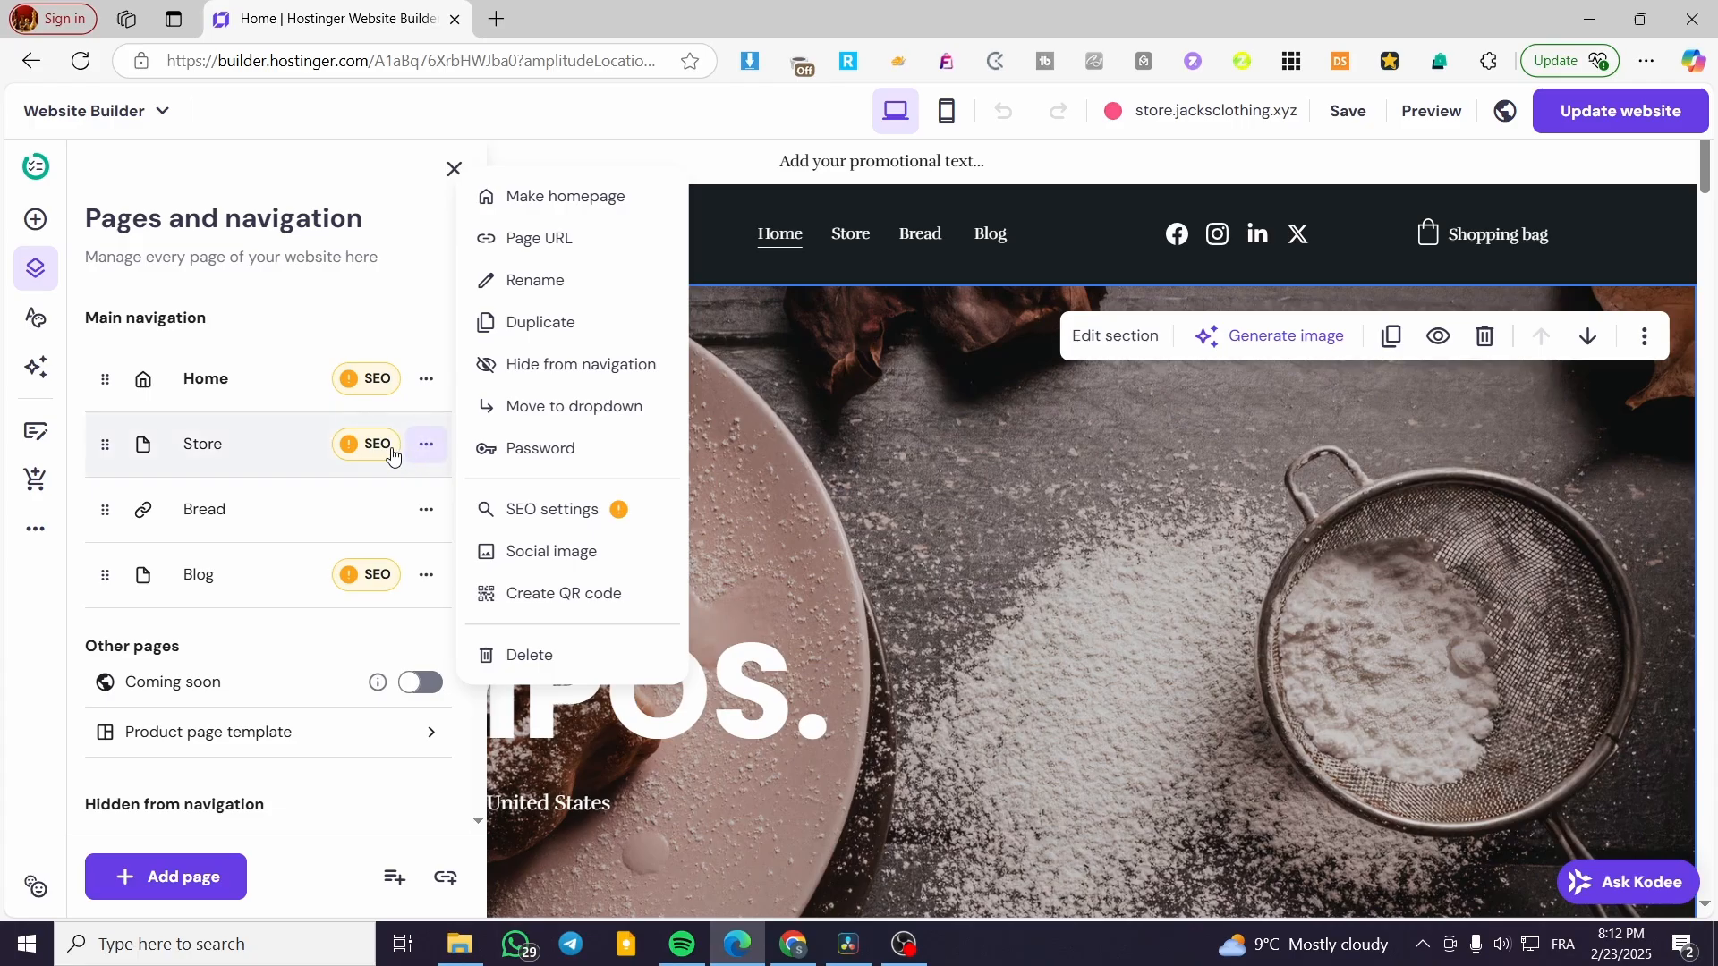
left_click(454, 168)
Hide the social icons from the header while keeping the logo shown
left_click(1054, 239)
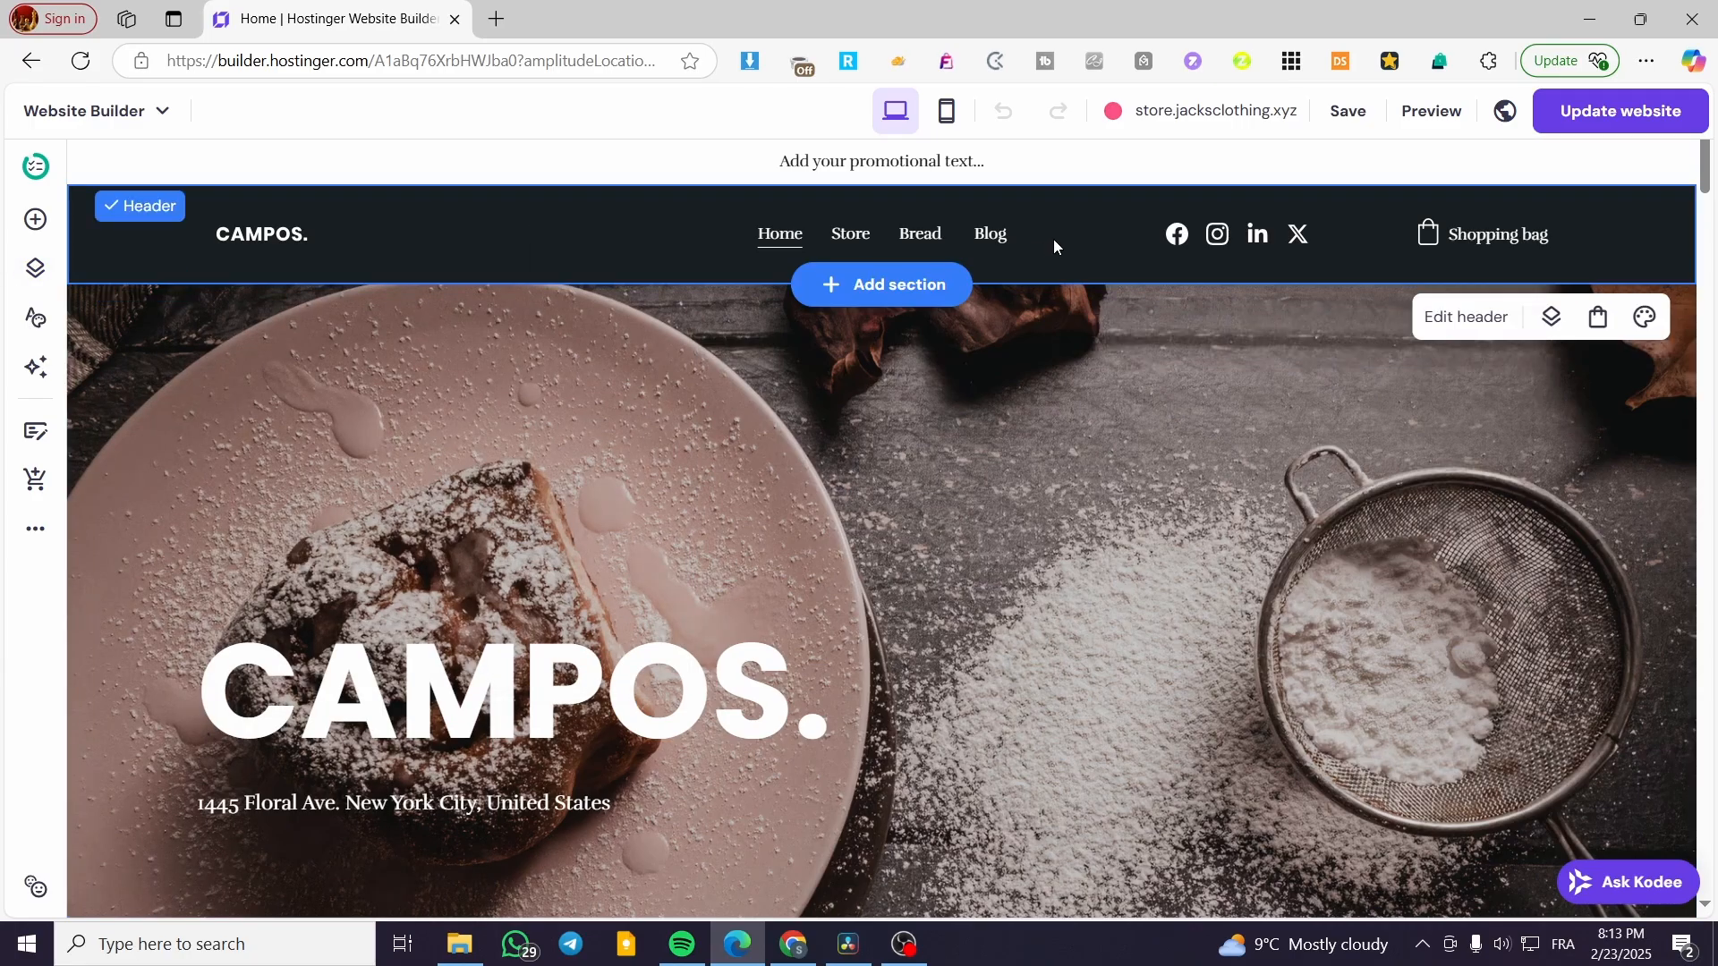
left_click(1449, 320)
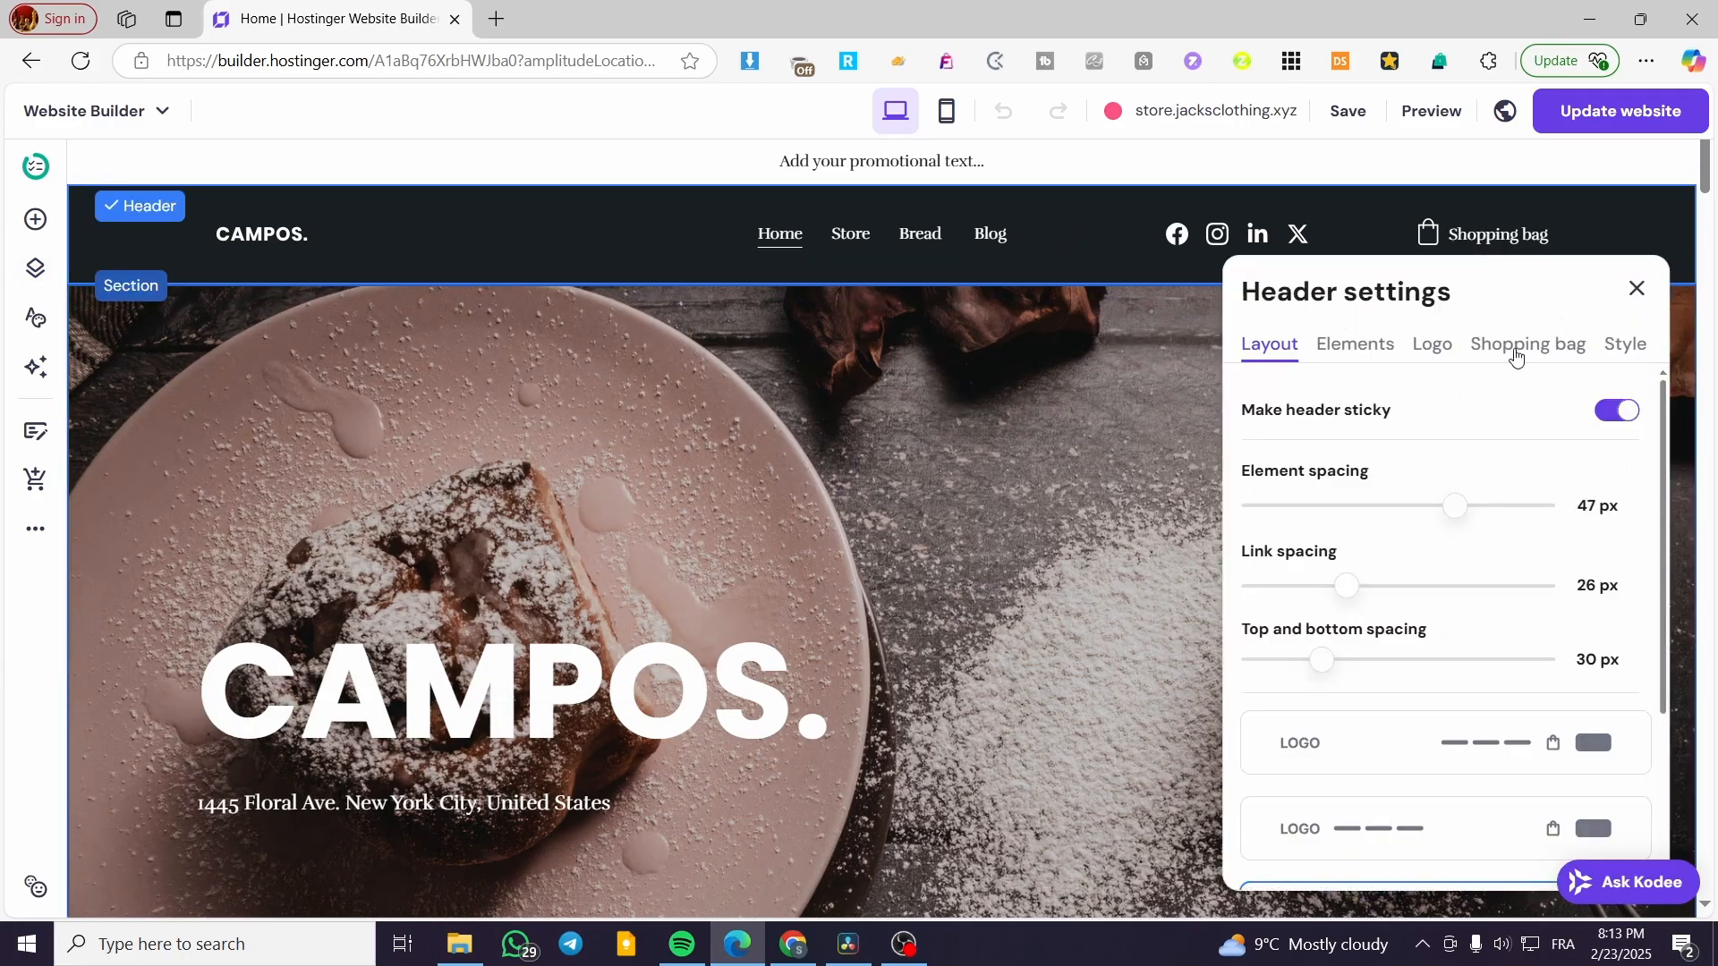
left_click(1345, 351)
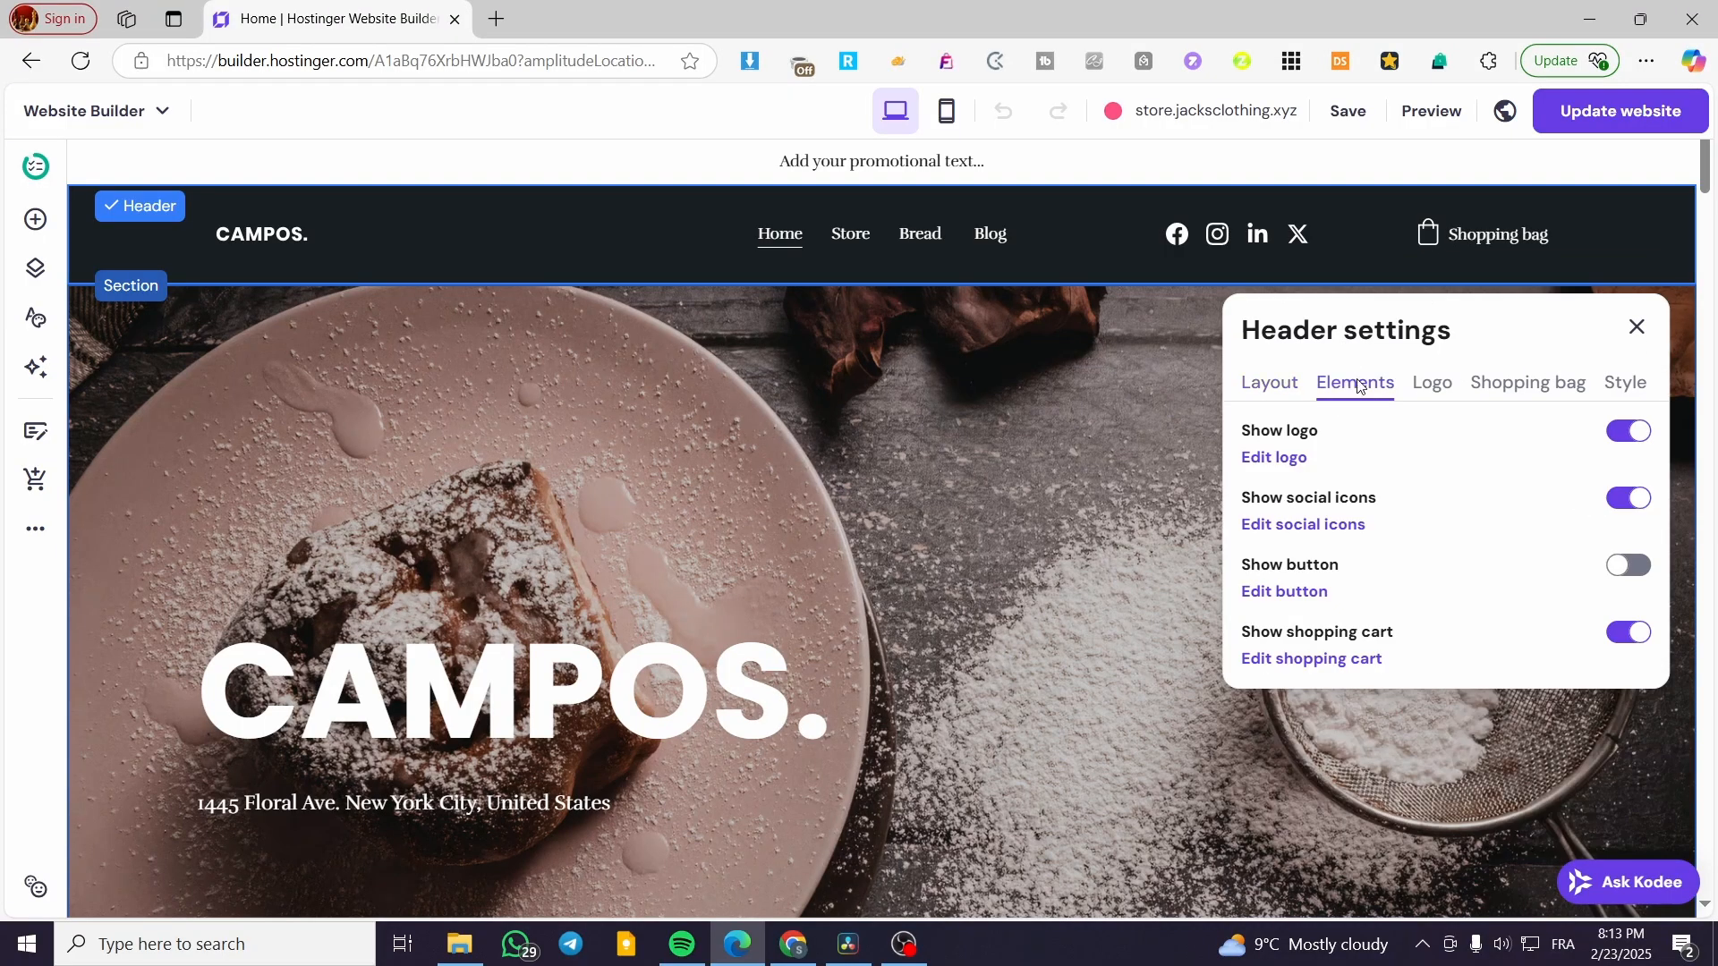
left_click(1630, 435)
left_click(1631, 435)
left_click(1634, 498)
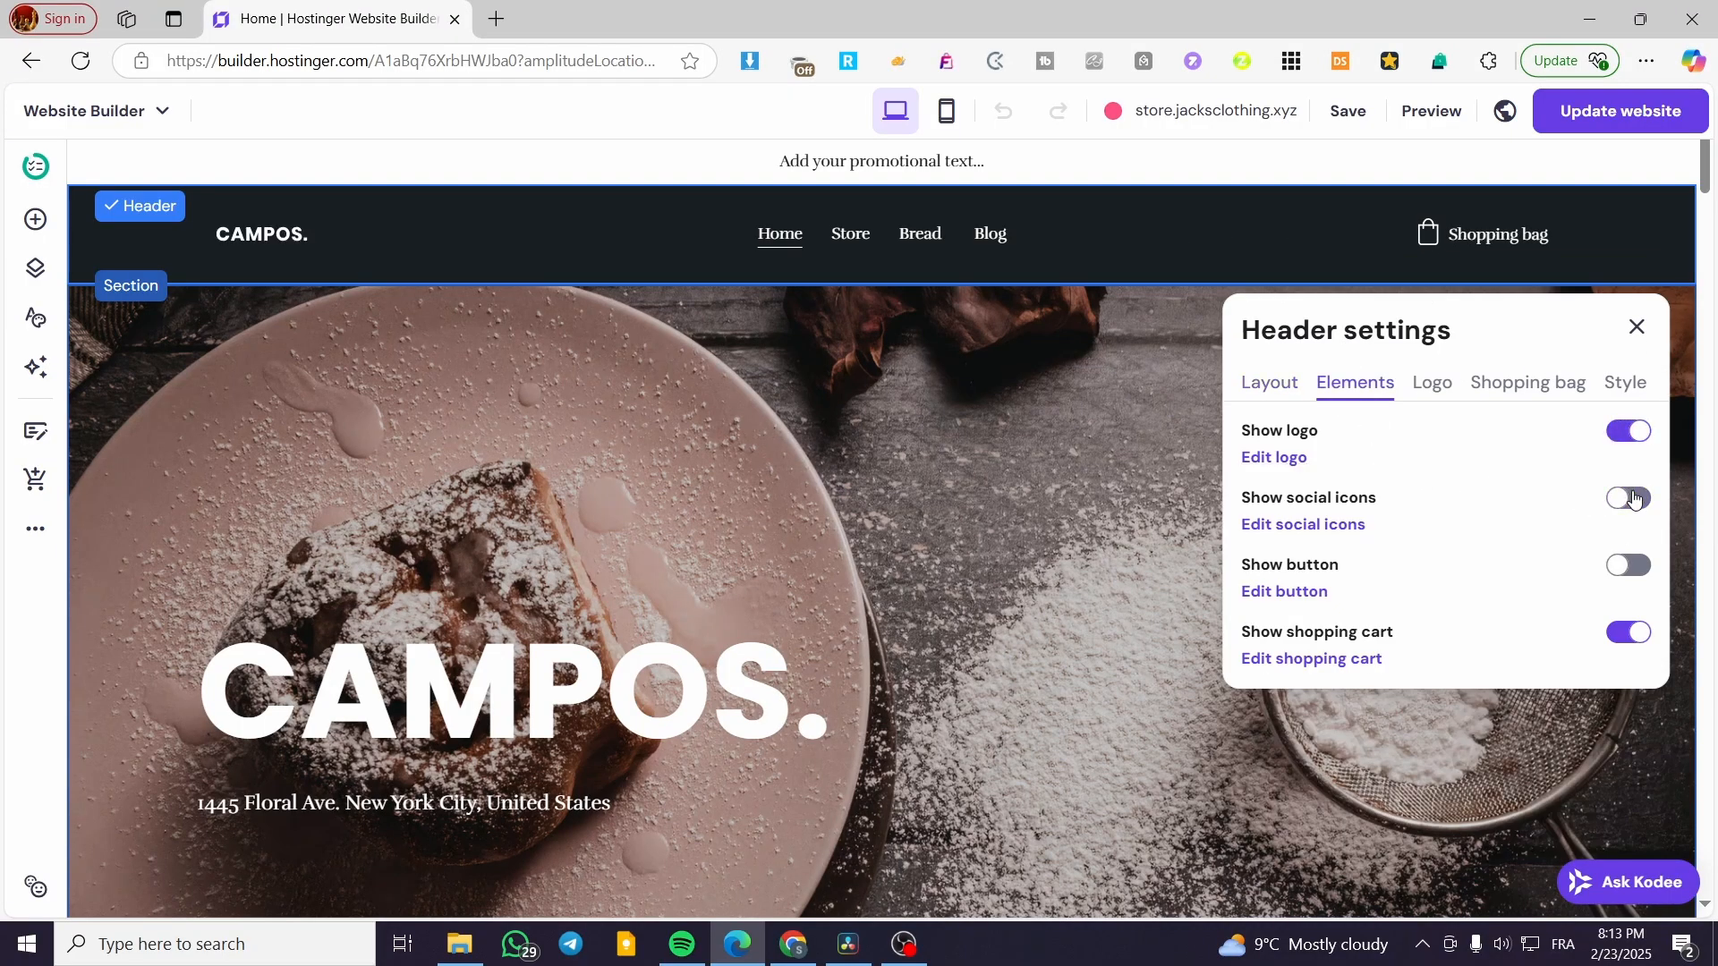
left_click(1636, 327)
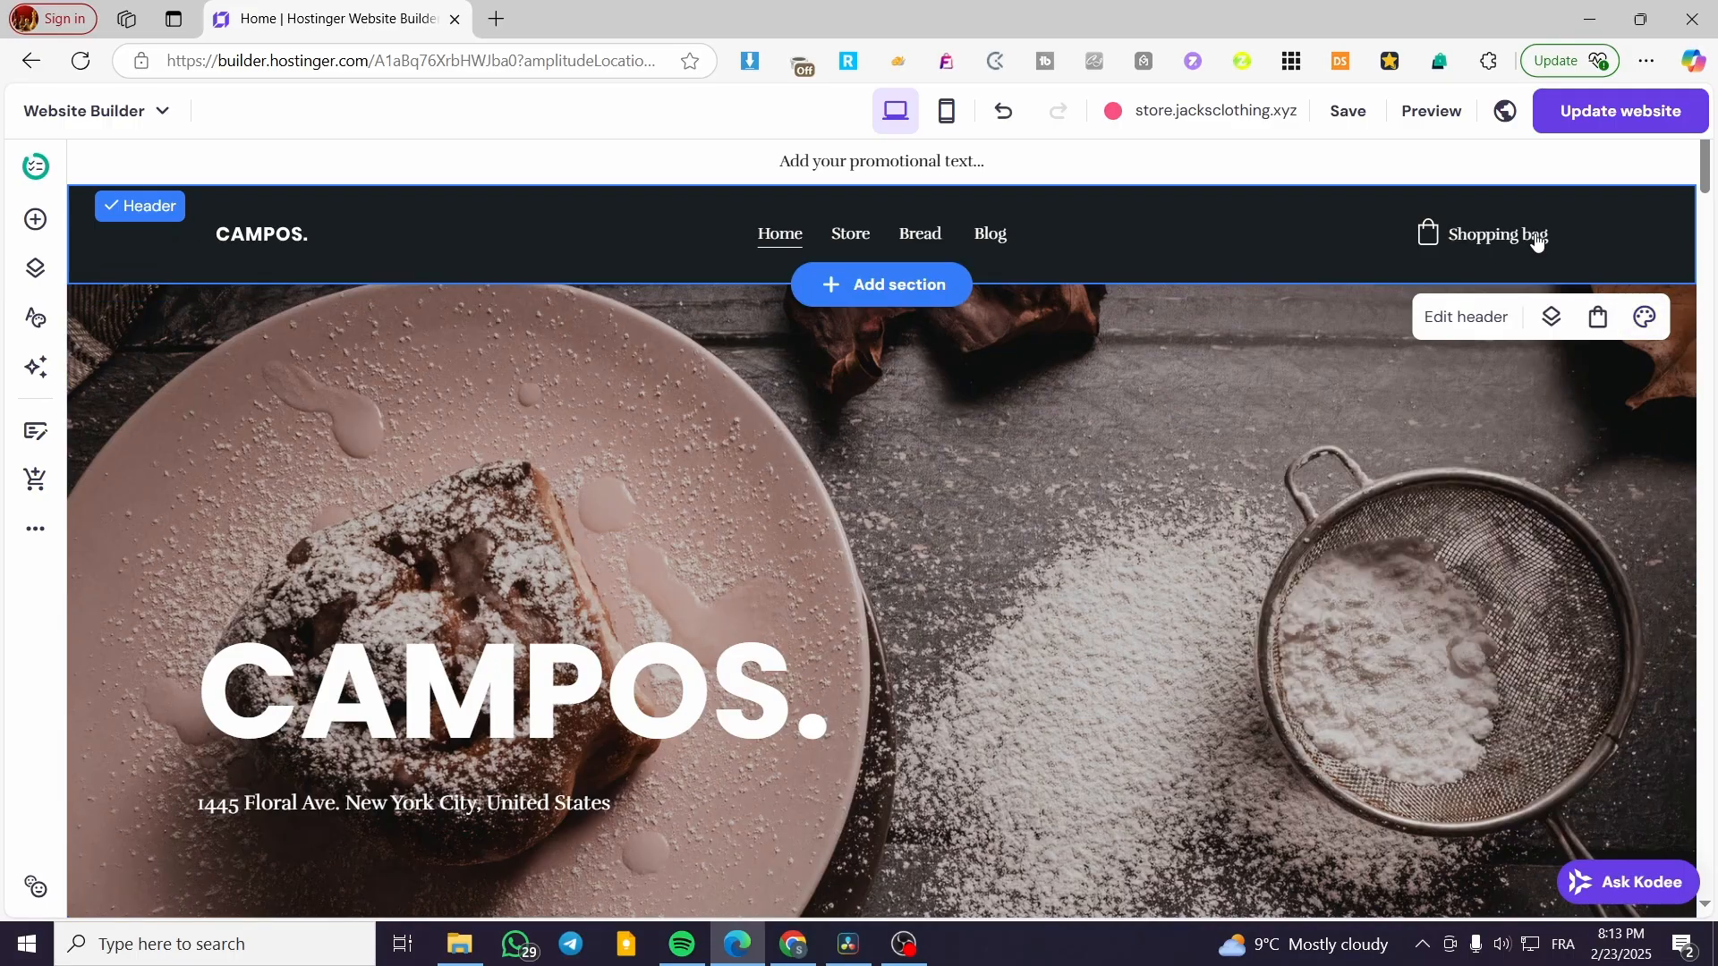
Examine the header's shopping bag settings for icon text and icon size
left_click(1461, 317)
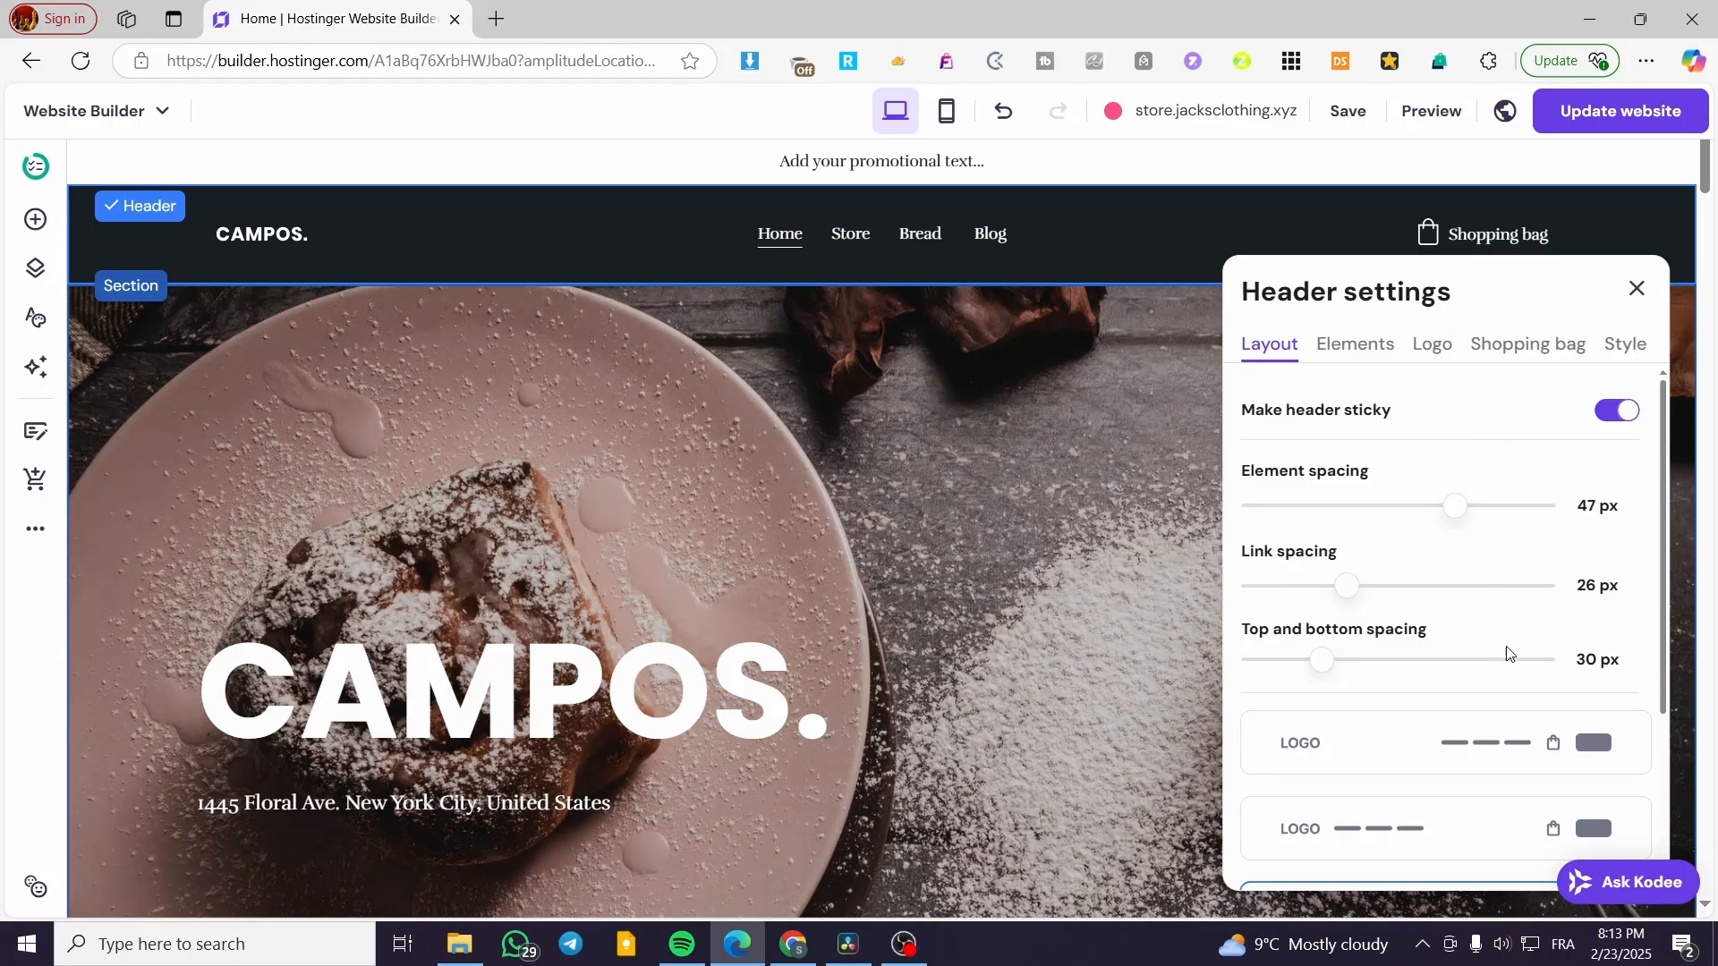
left_click(1529, 345)
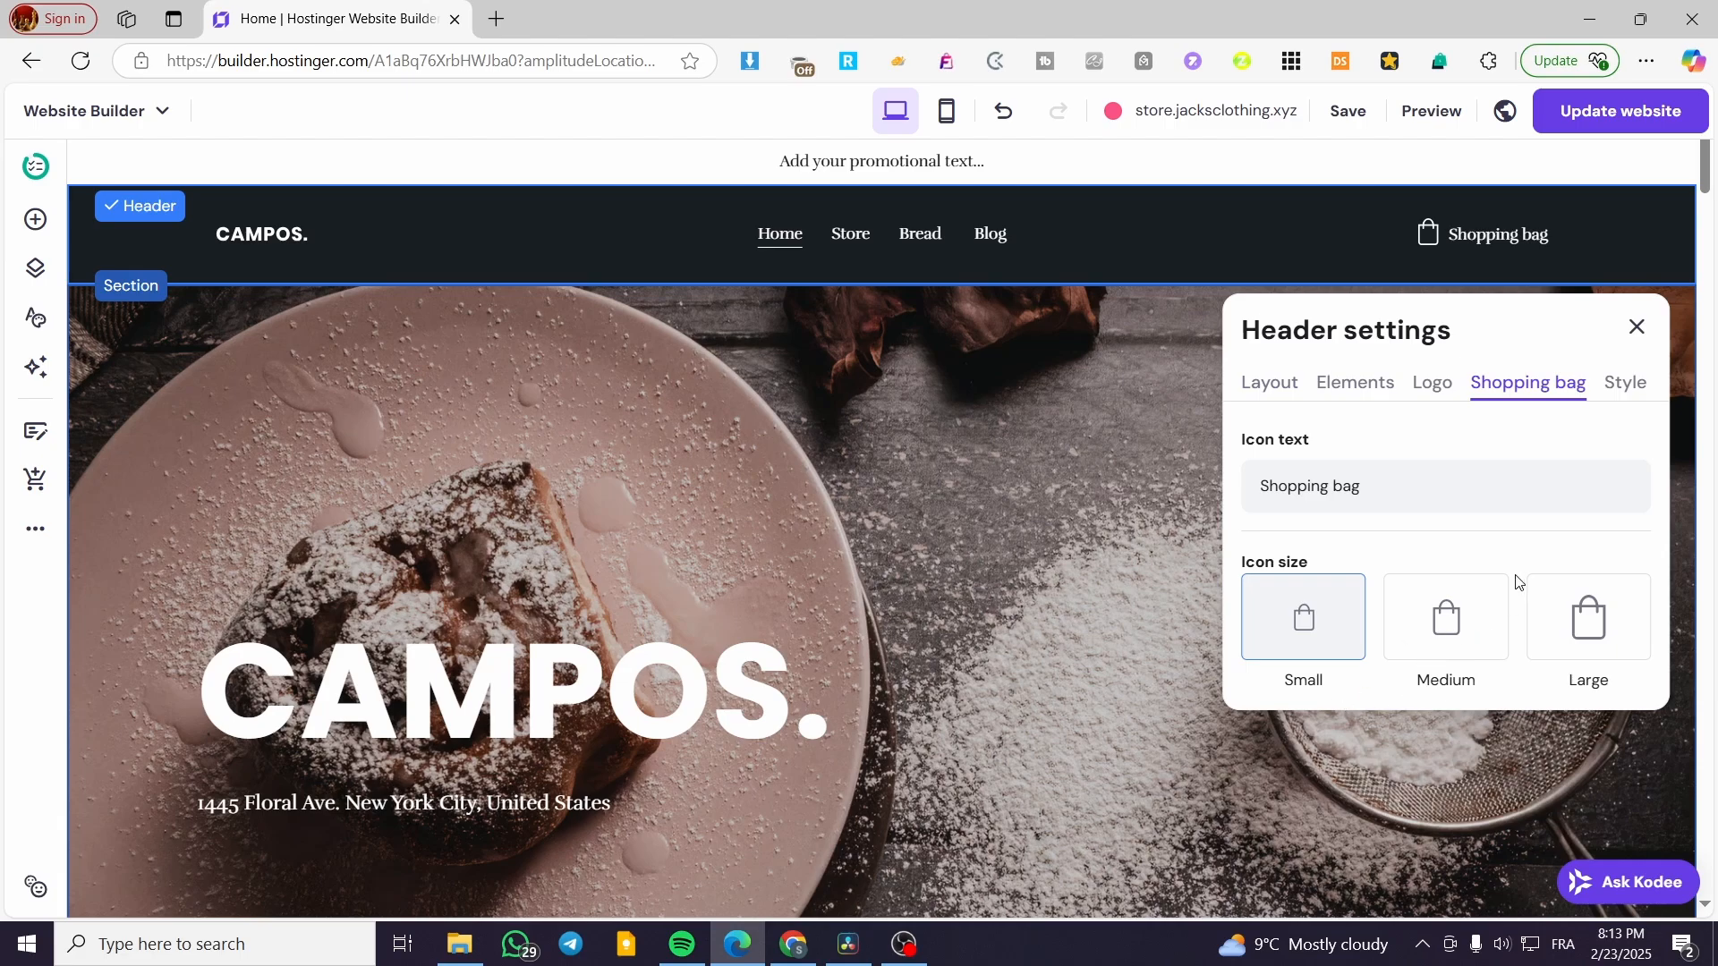
left_click(1634, 329)
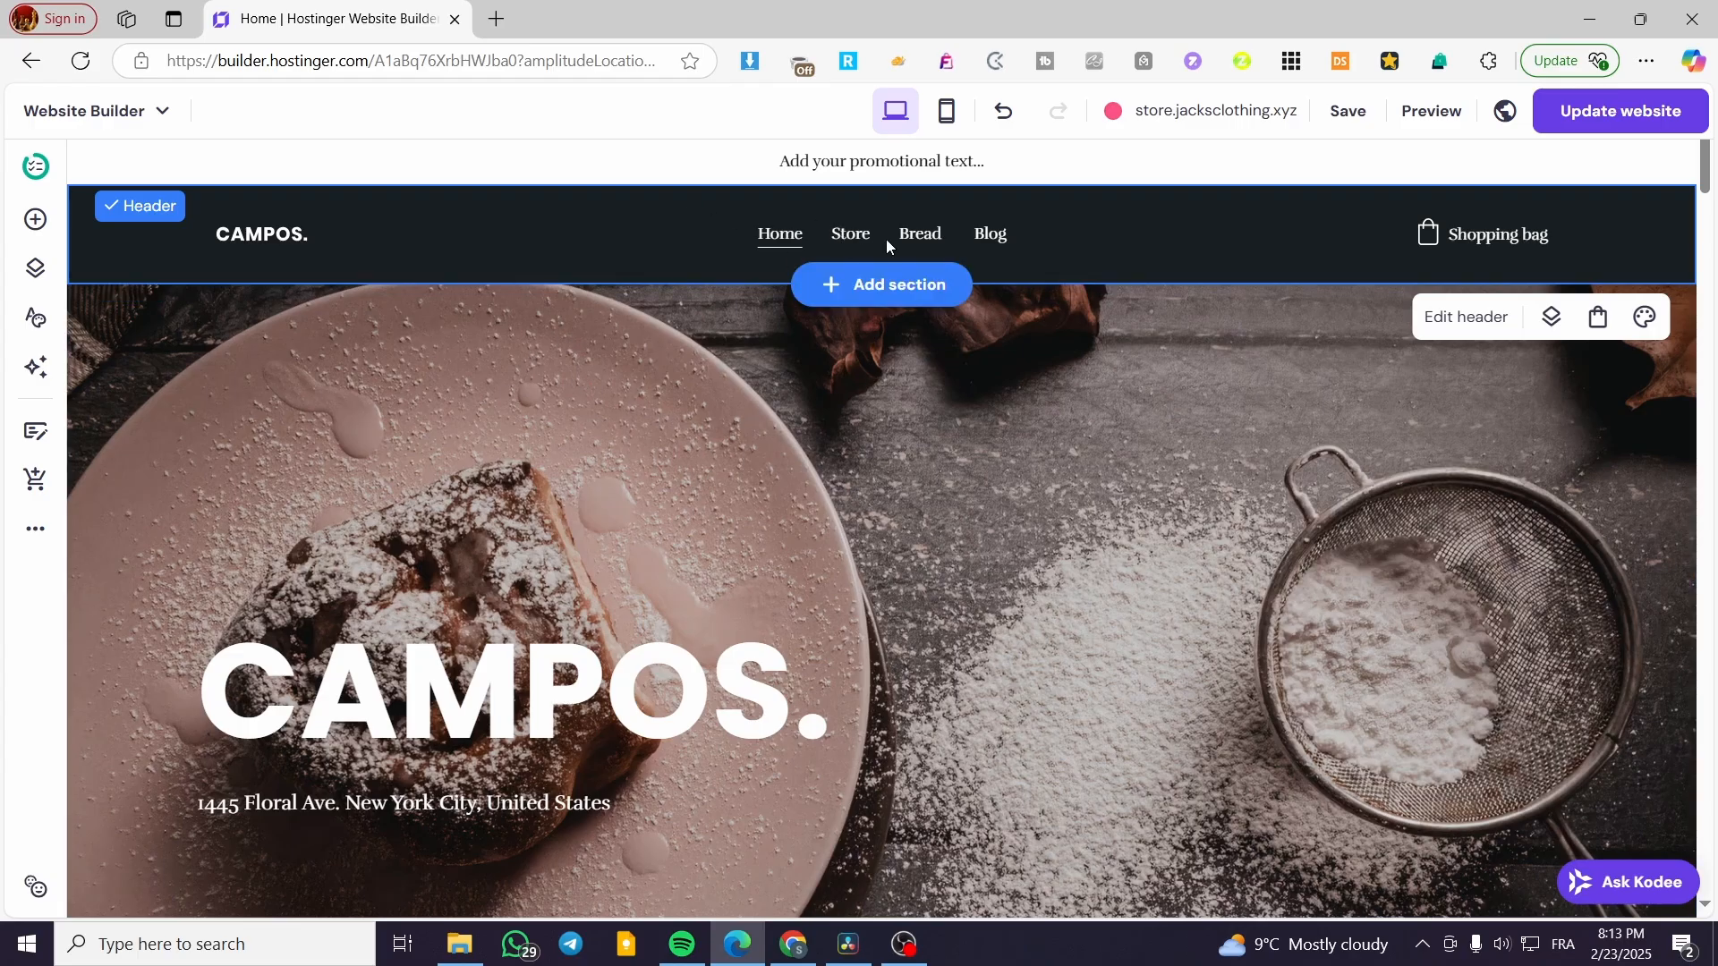
Set the header's element spacing to 46 px, link spacing to 53 px, and top and bottom spacing to 29 px
left_click(1490, 320)
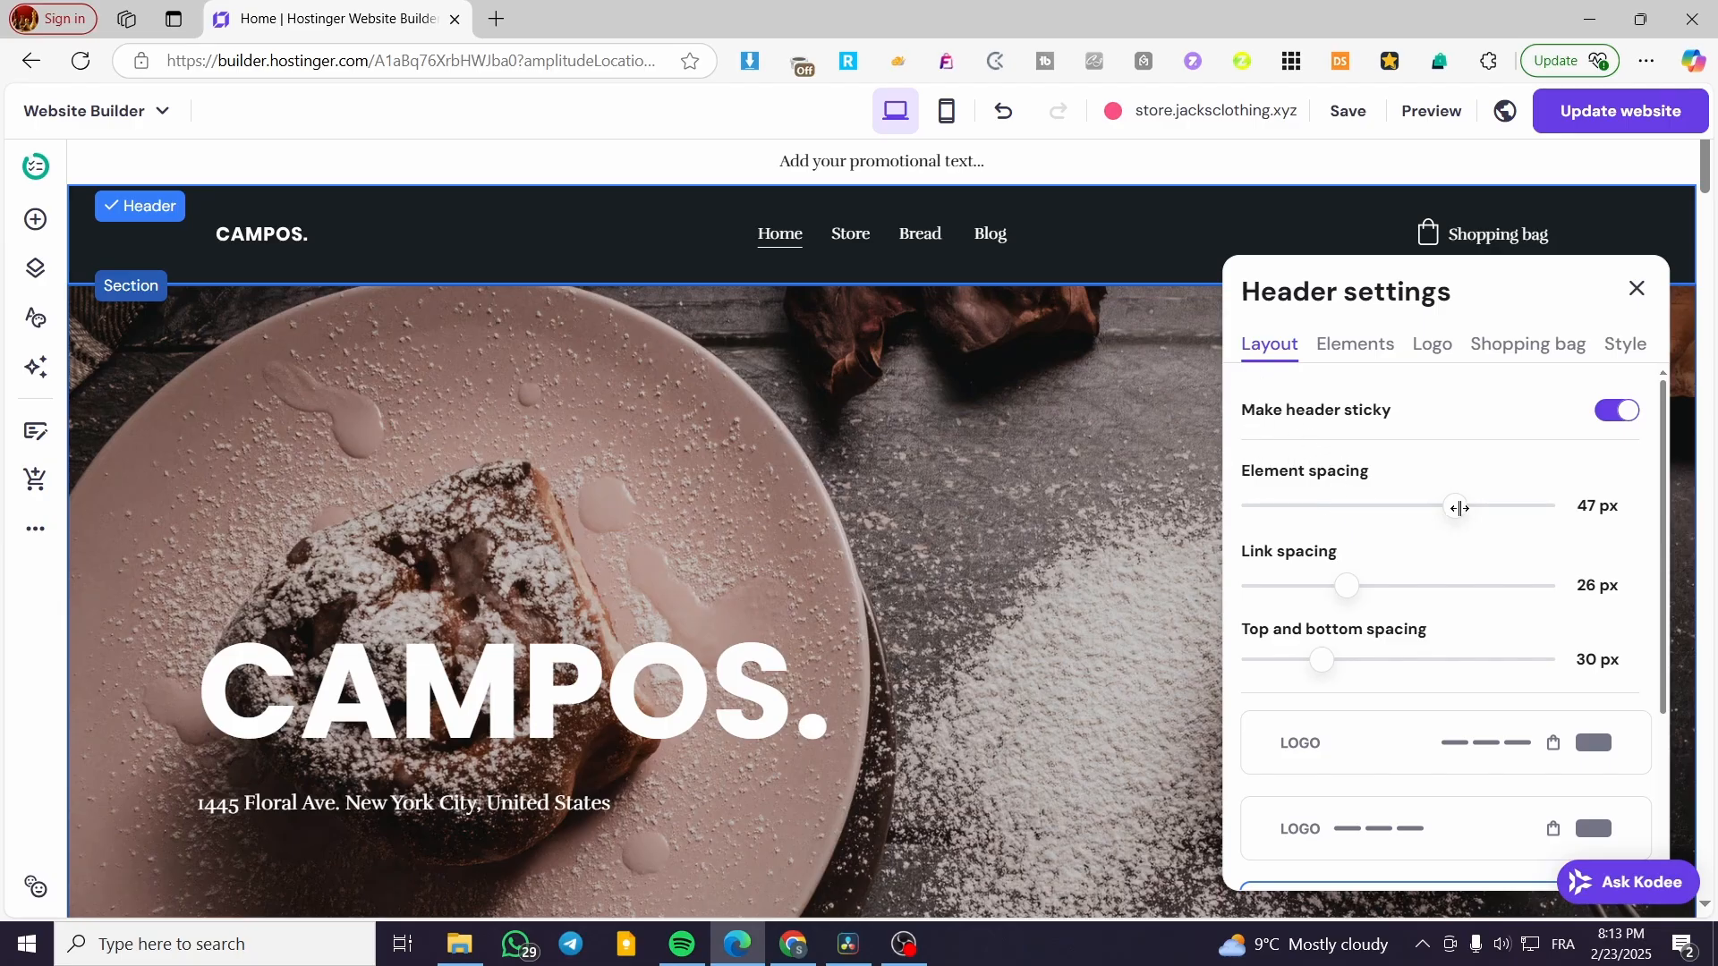
mouse_move(1459, 509)
left_mouse_down()
mouse_move(1425, 508)
mouse_move(1481, 509)
mouse_move(1451, 509)
left_mouse_up()
left_click_drag(1347, 586, 1464, 601)
left_click_drag(1321, 658, 1320, 659)
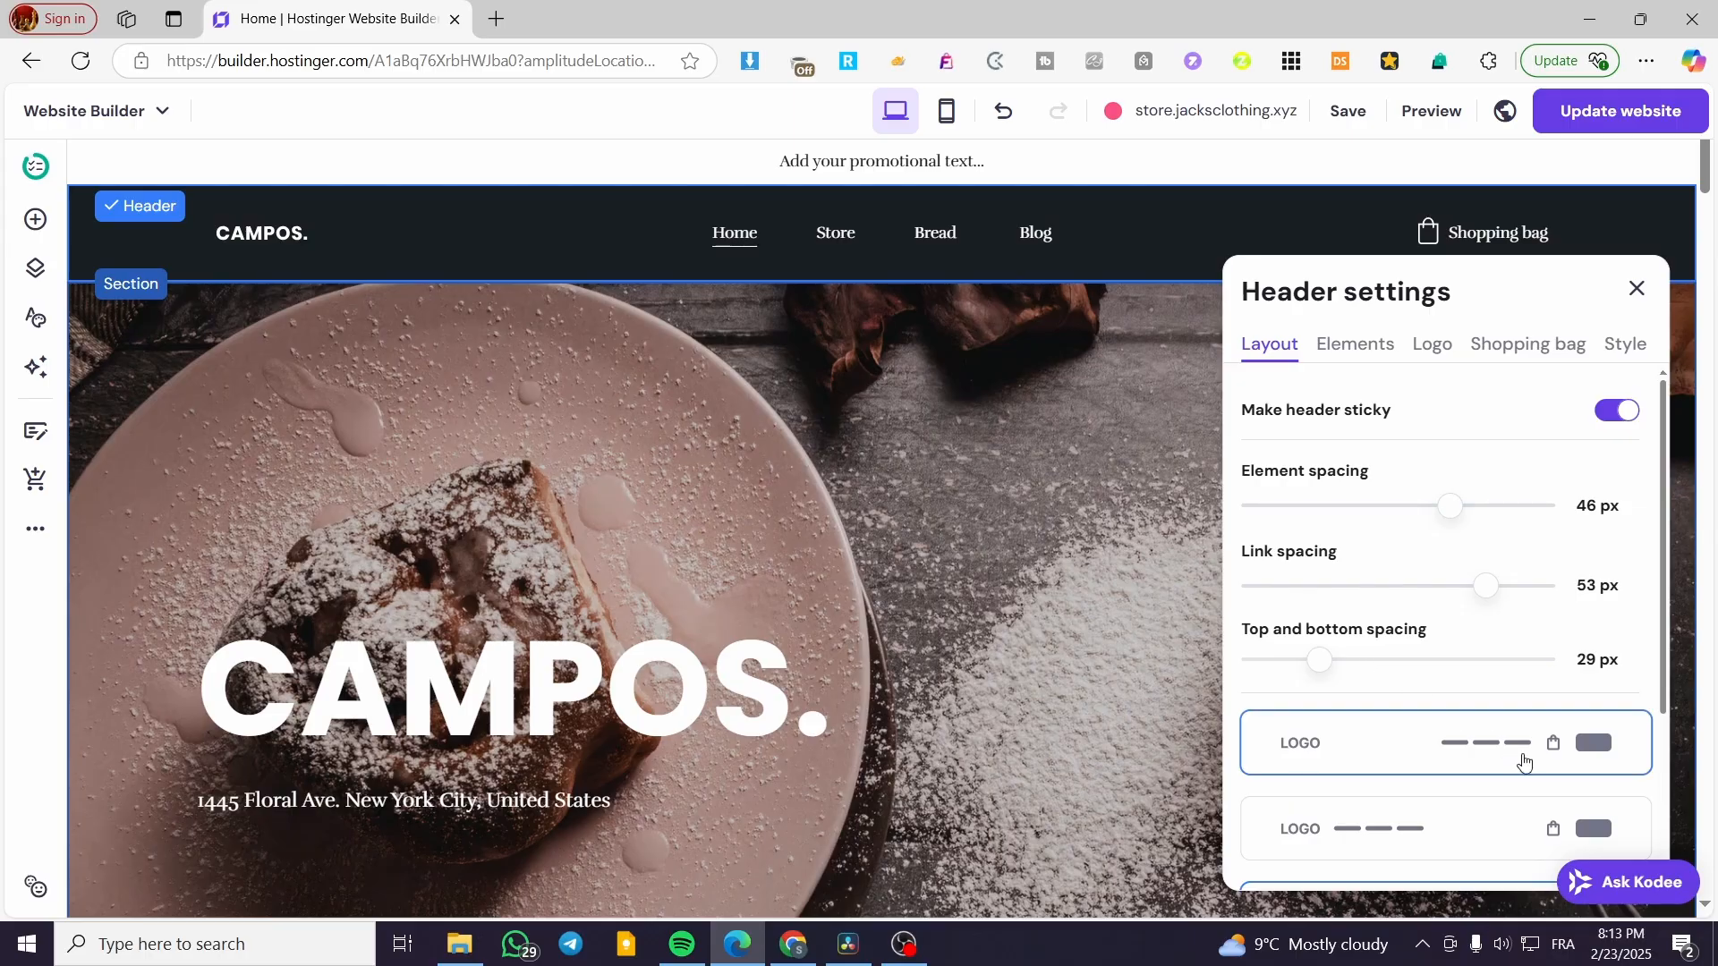
left_click(1638, 290)
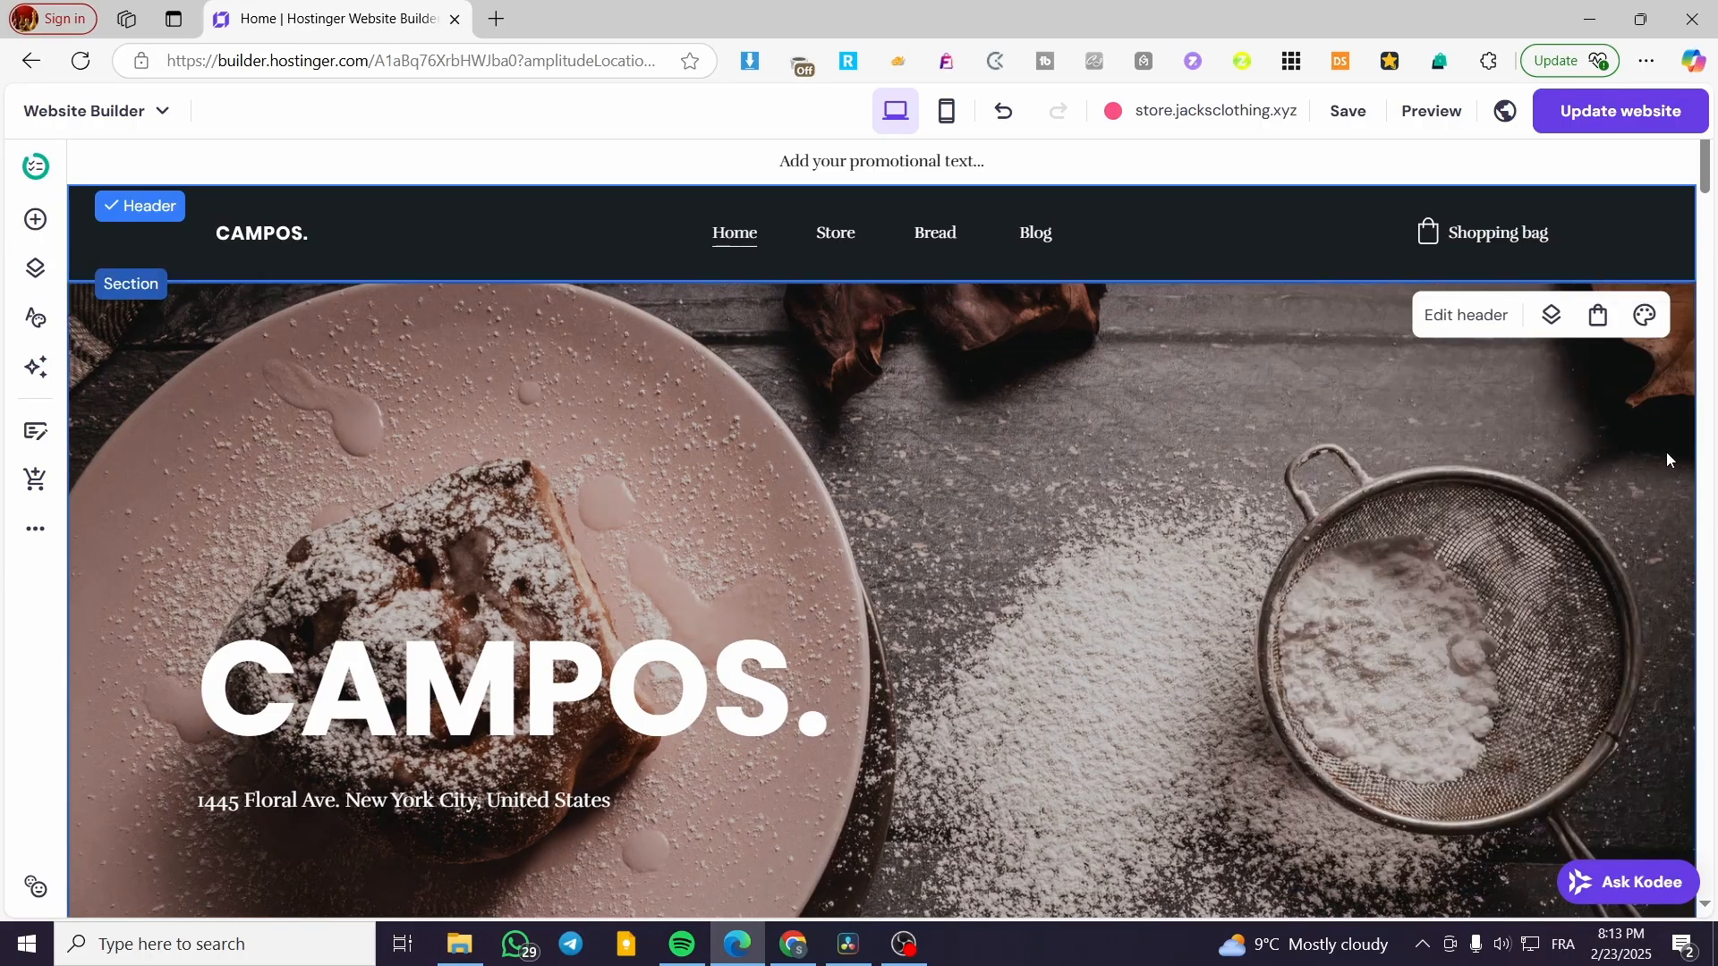